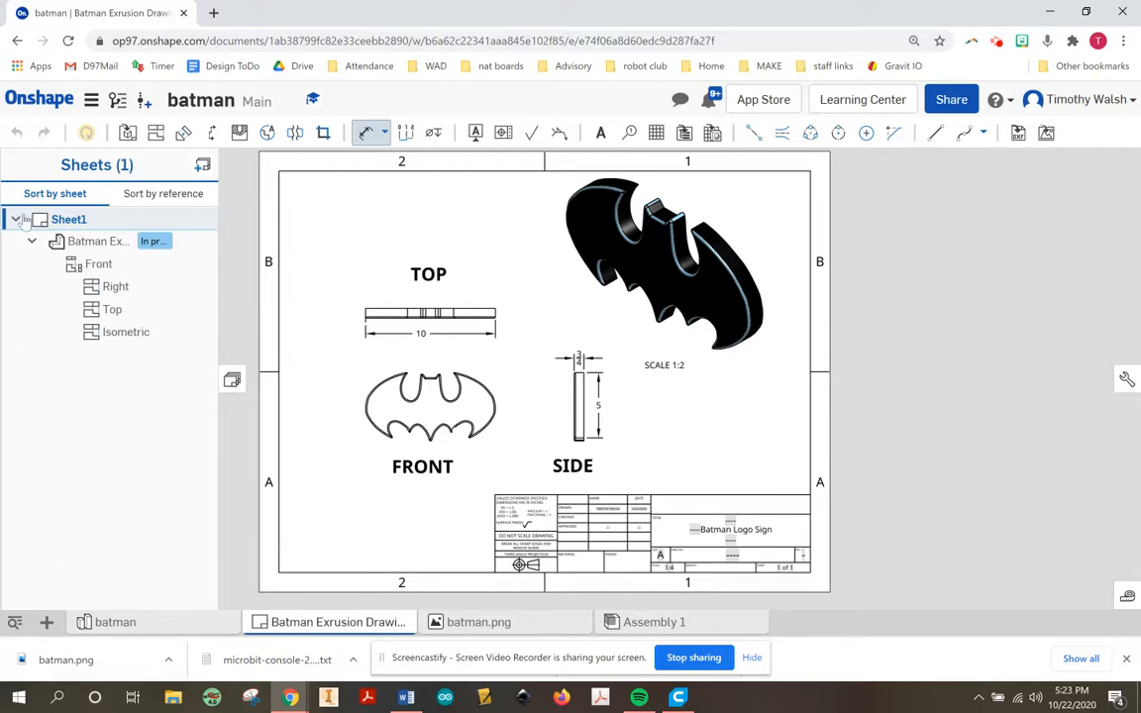
Return to the documents list and create a new document named "batman logo".
click(37, 101)
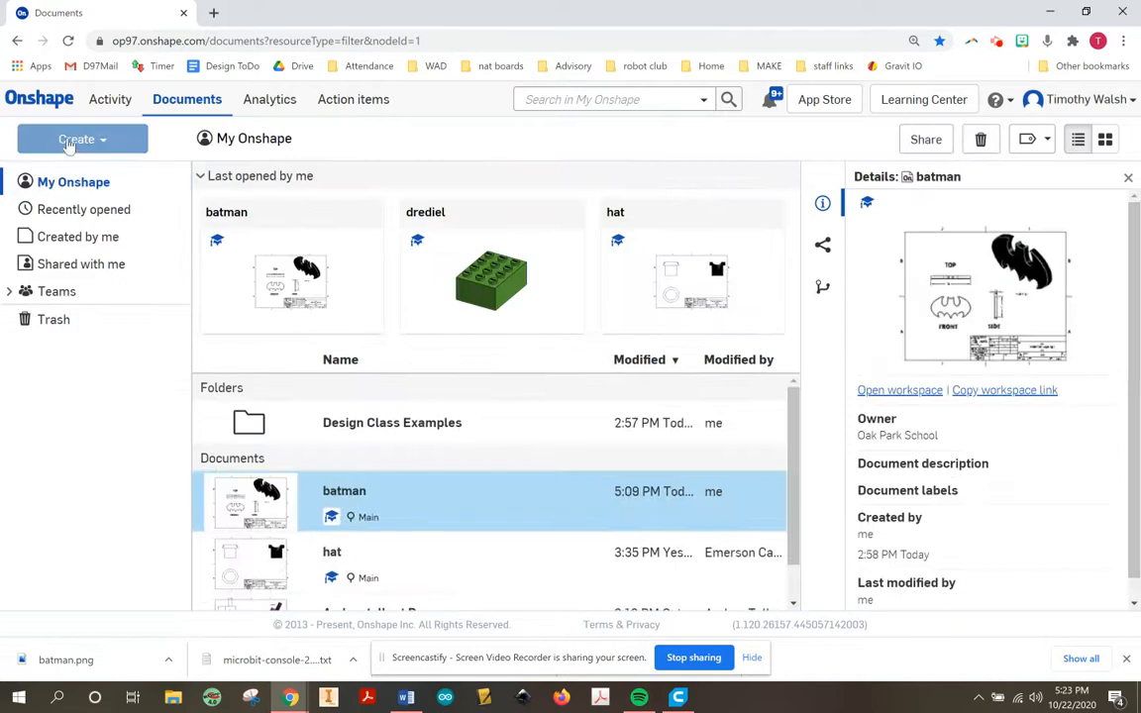
click(72, 140)
click(84, 175)
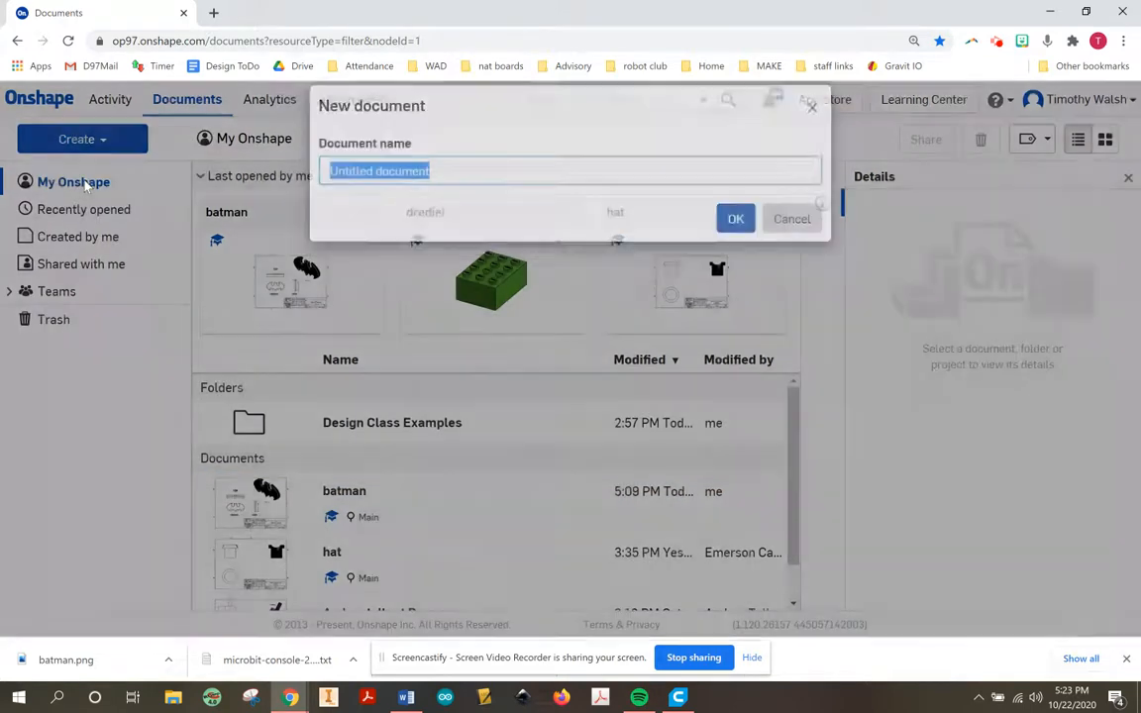
text(bvat)
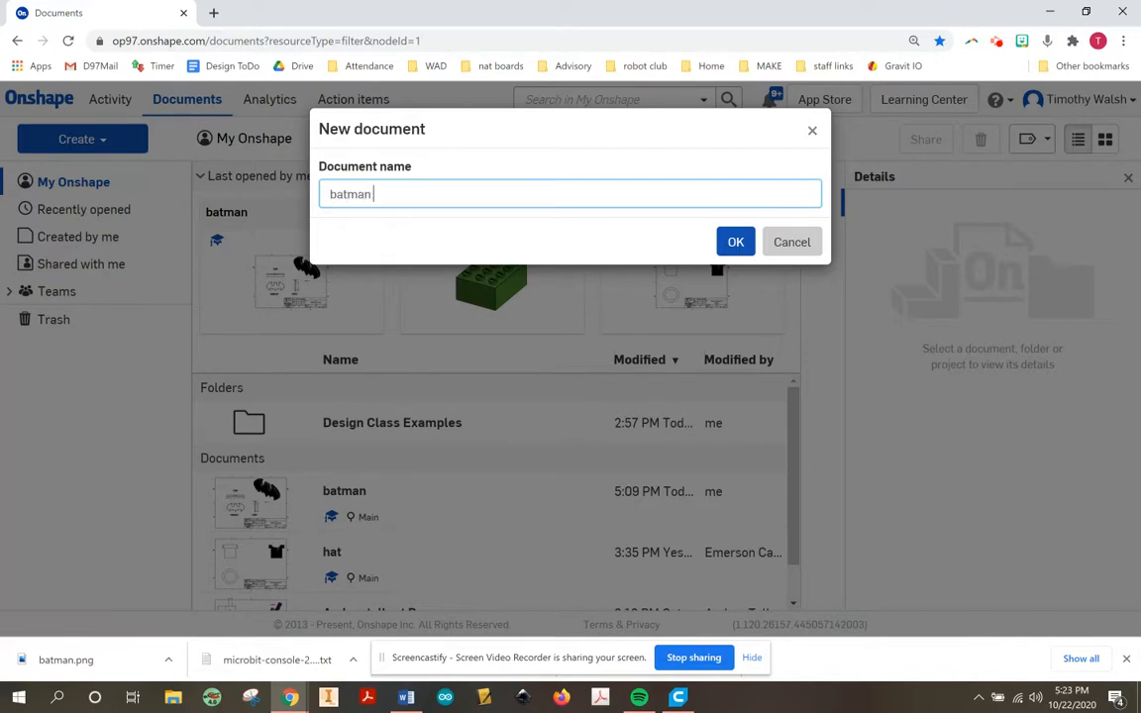
text(og)
key(Return)
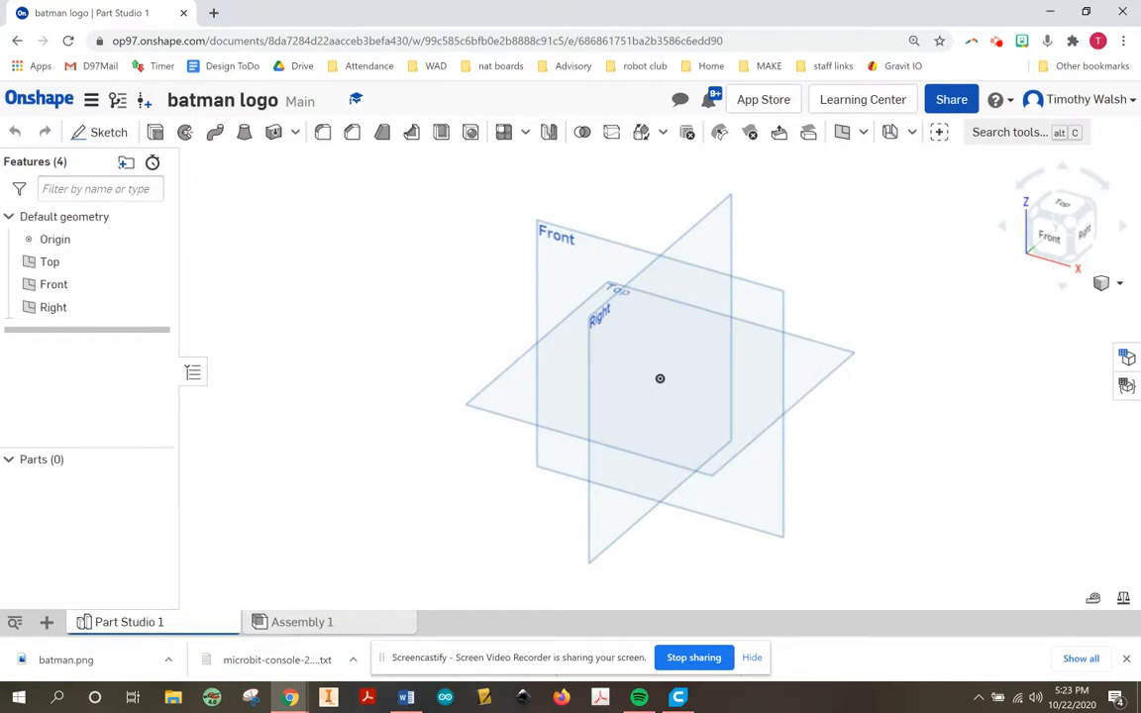
Search the web for "batman silhouette" in a new browser tab and open the first black bat logo image.
click(213, 13)
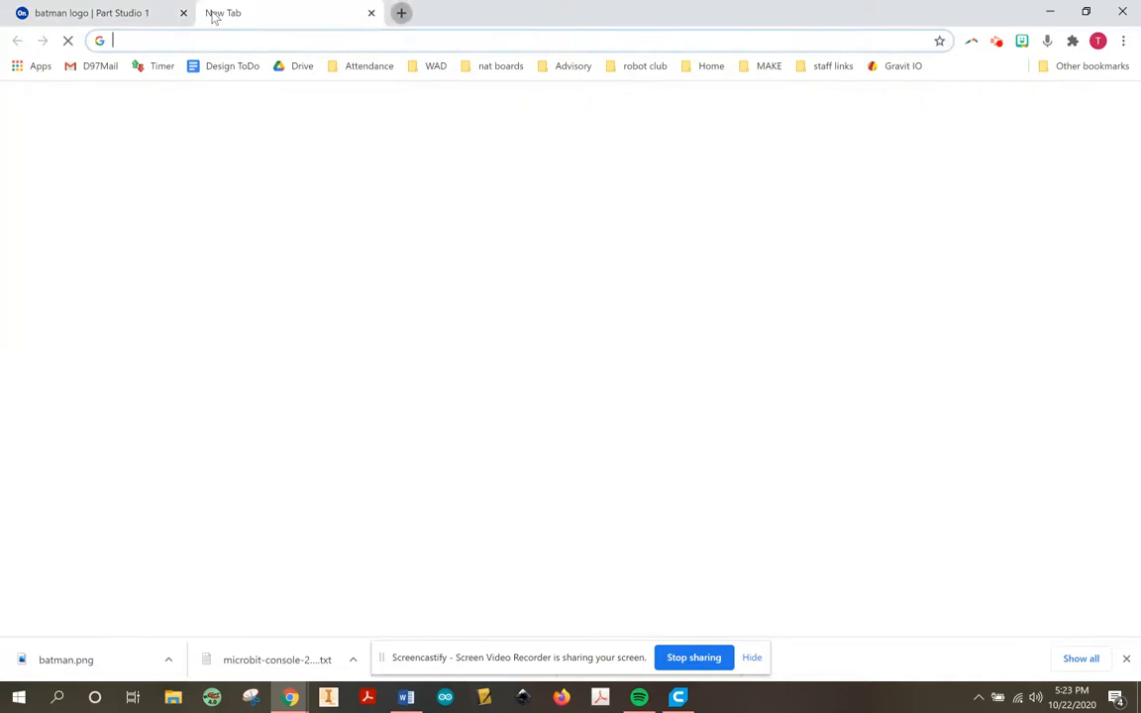
text(bat)
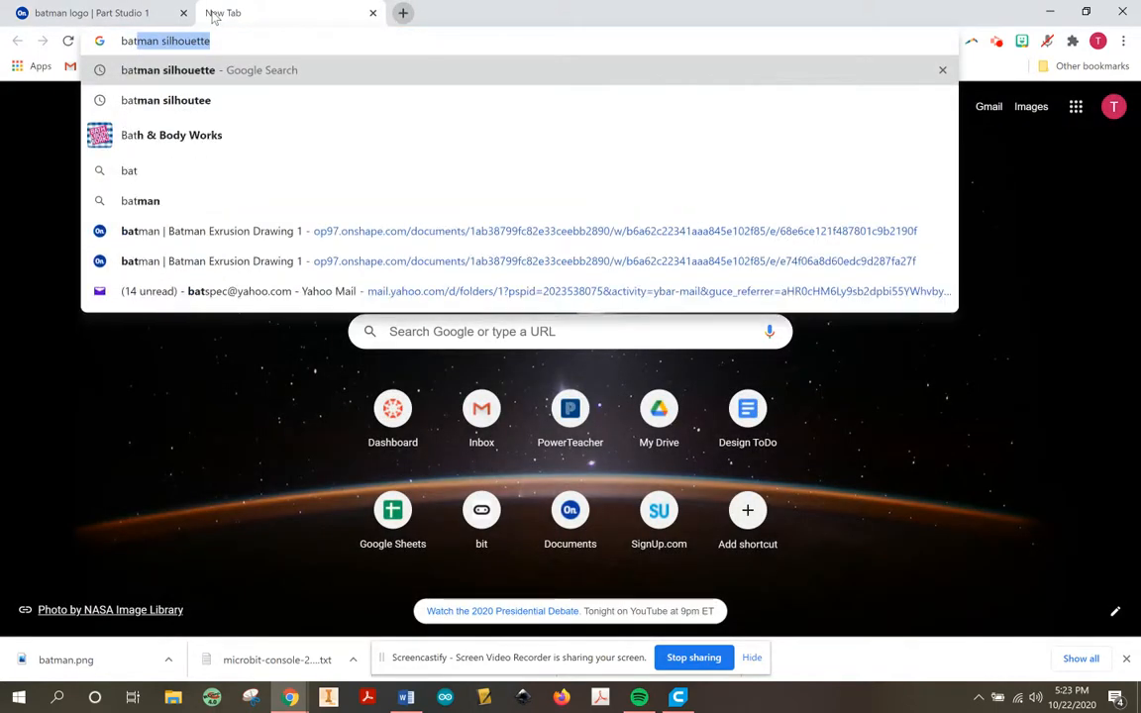
text(man sil)
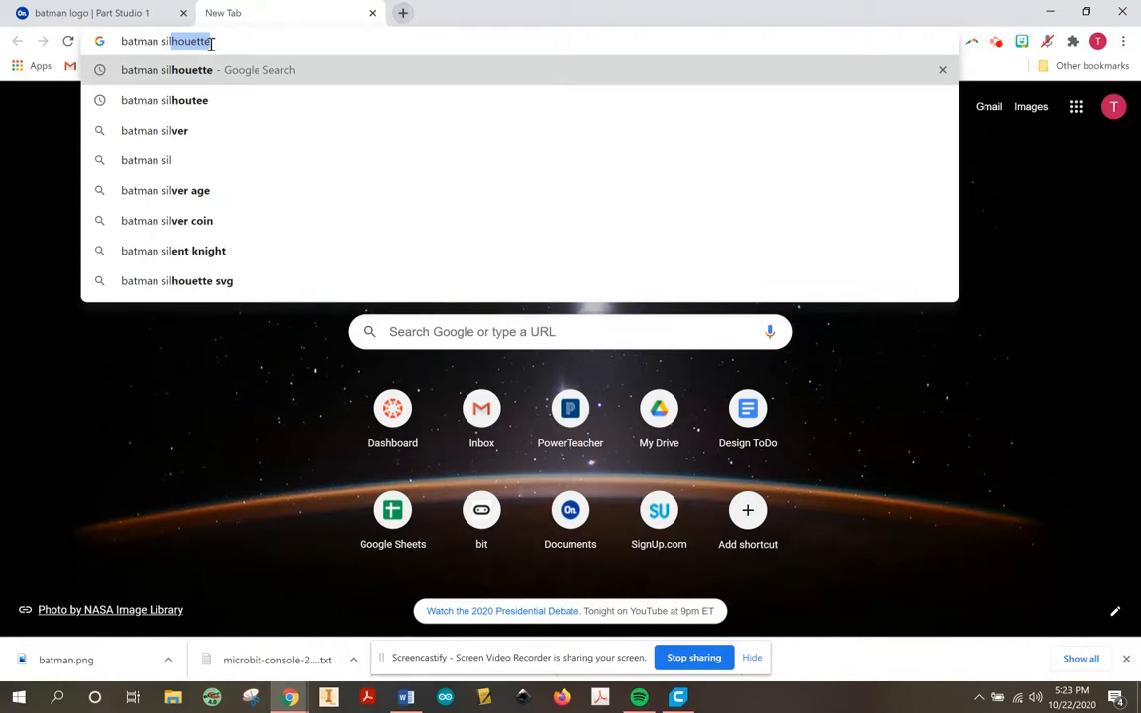
click(212, 42)
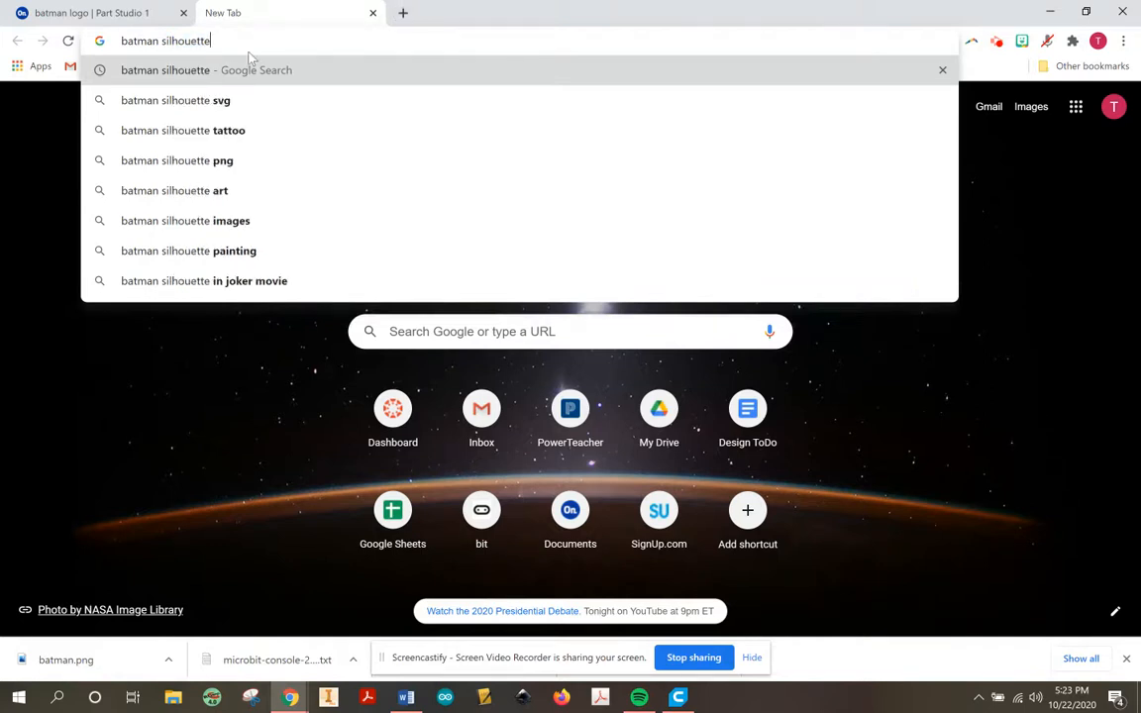
click(250, 59)
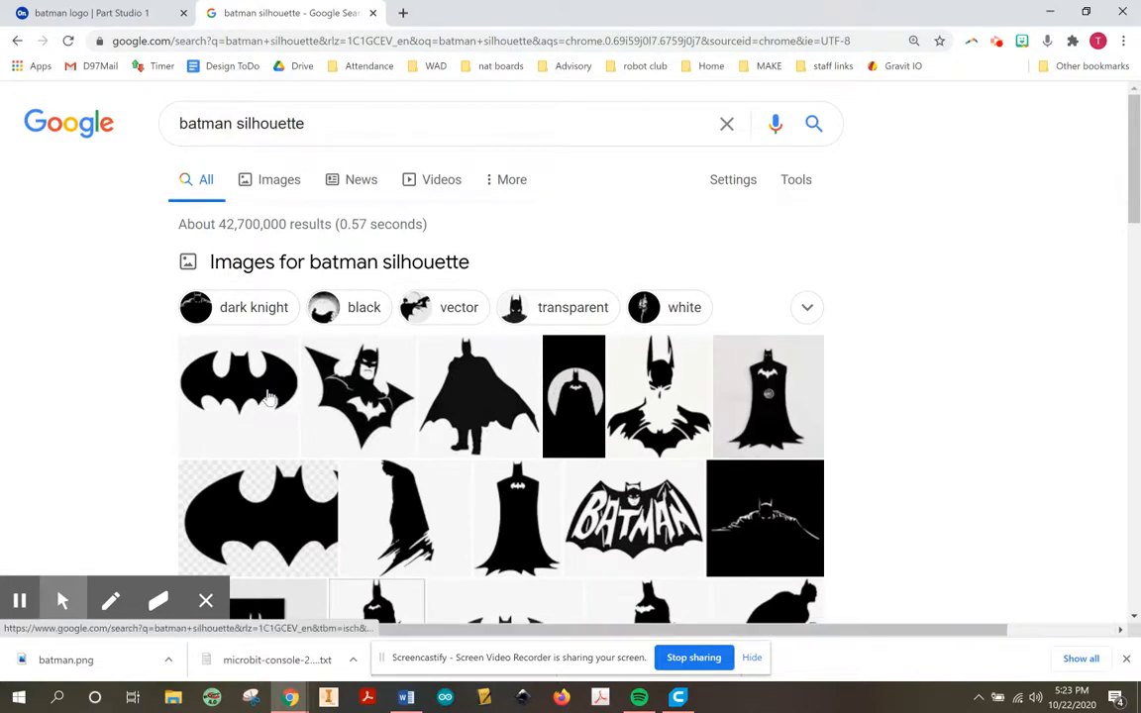
scroll(268, 317, down, 1)
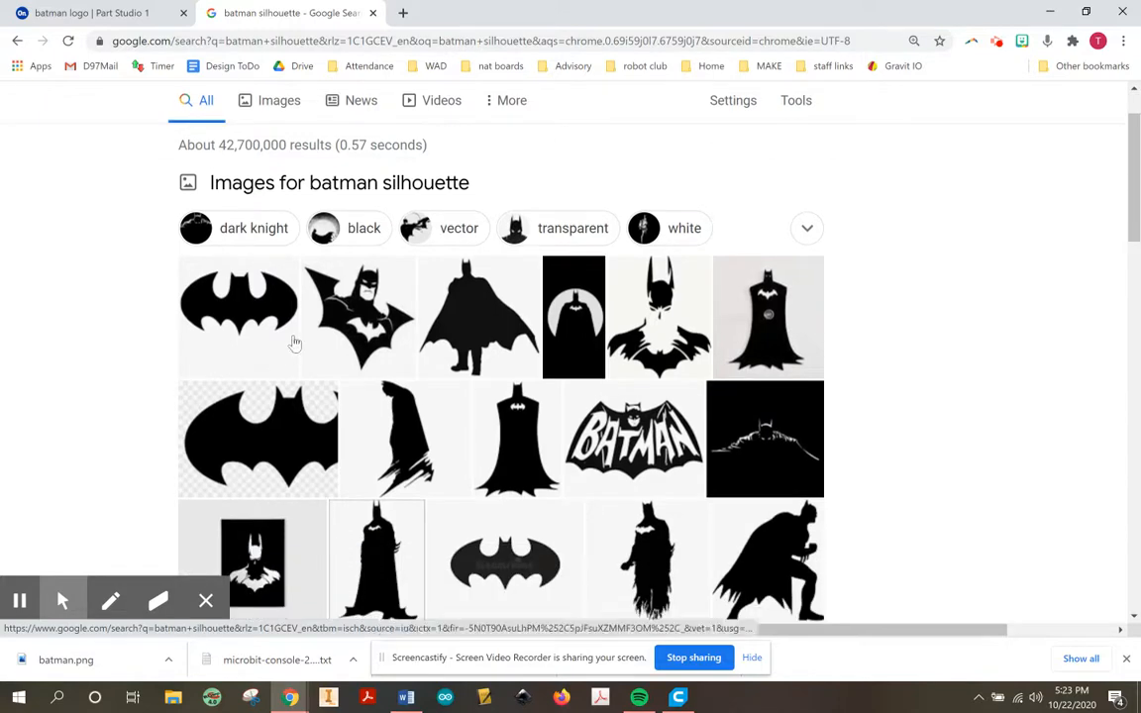
click(268, 302)
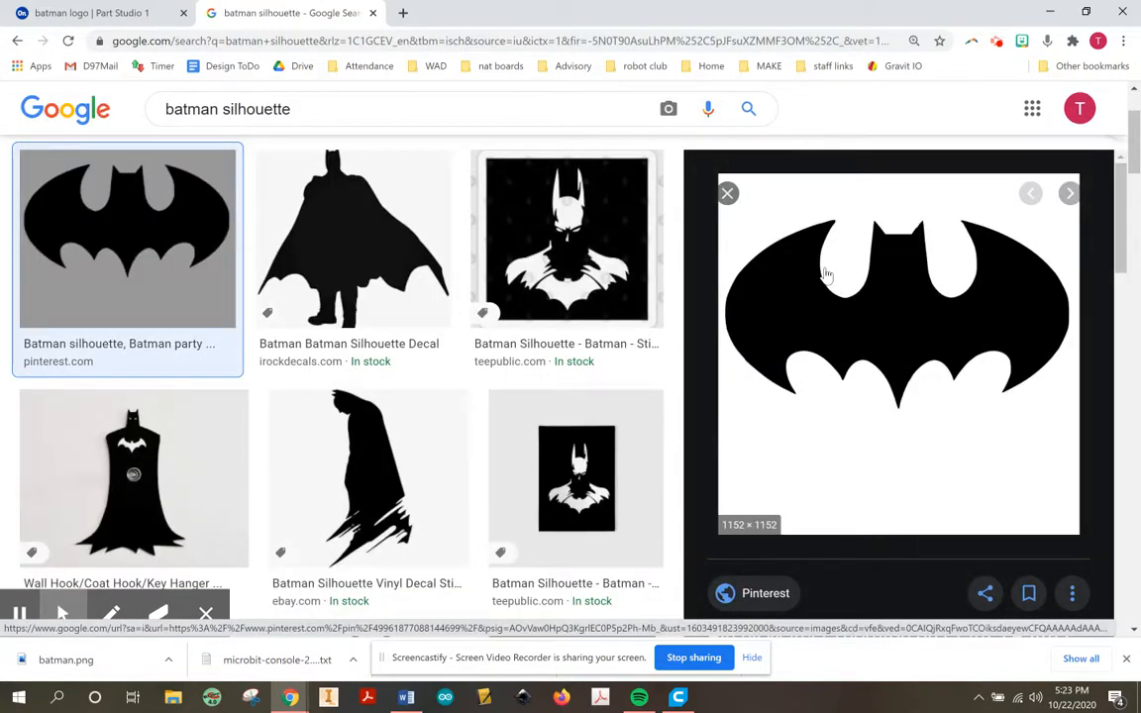
Save the bat logo image to the Desktop as a PNG named "batman".
right_click(828, 270)
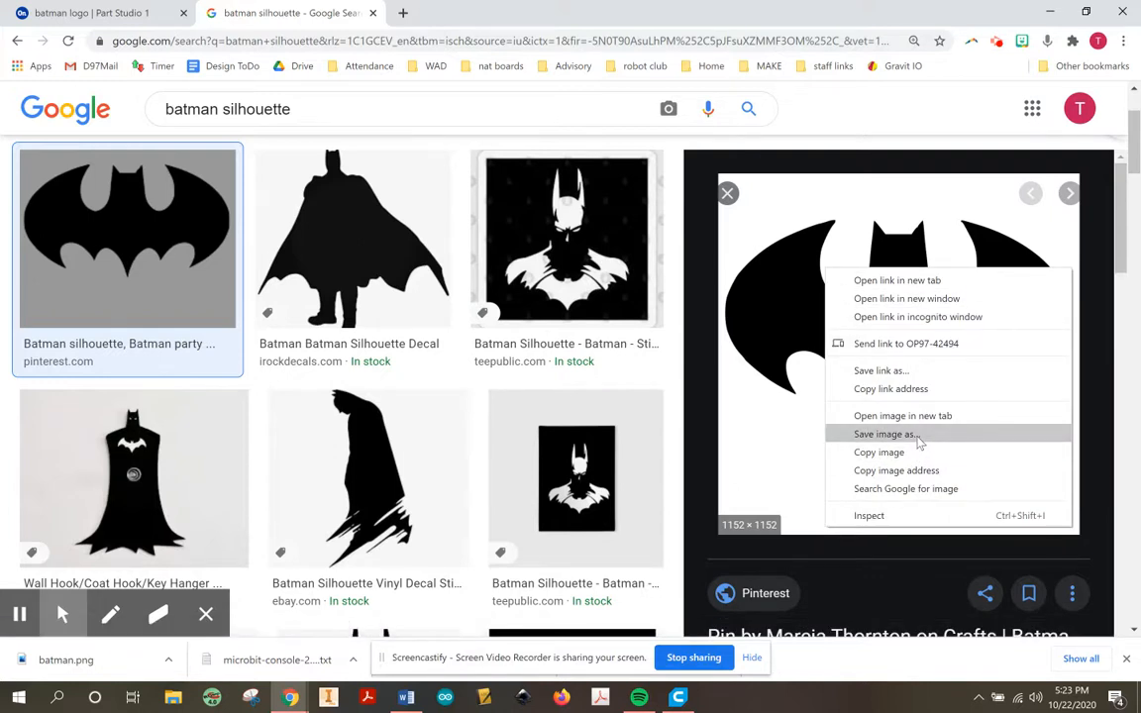
click(885, 434)
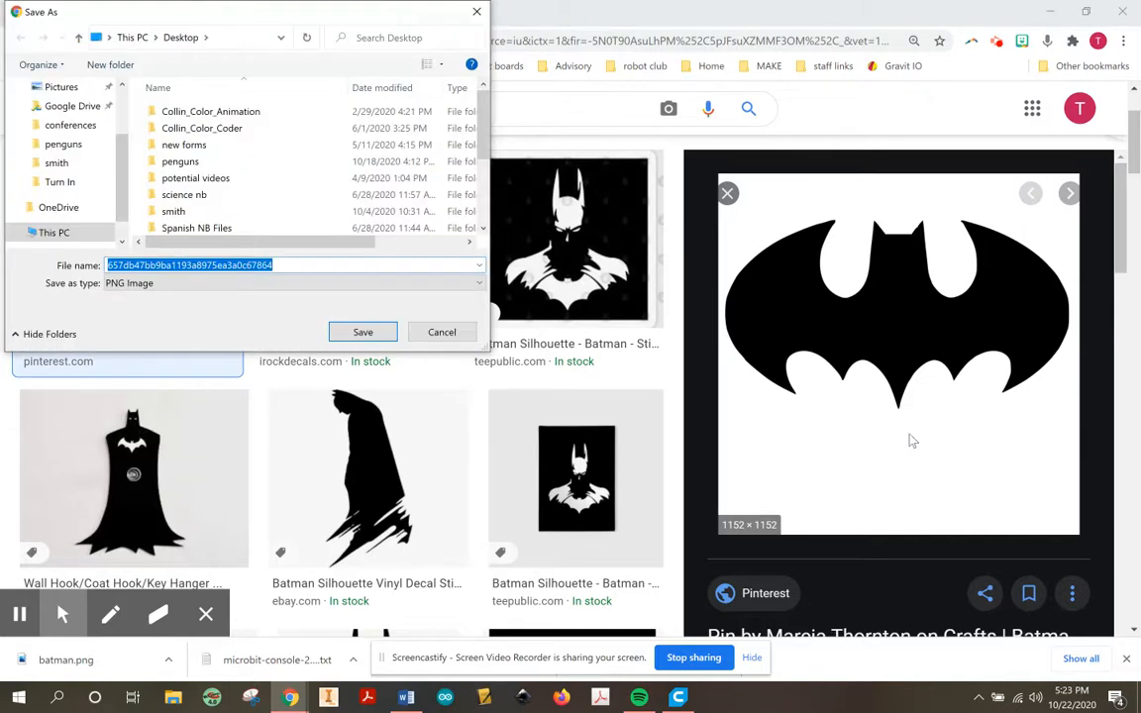
scroll(84, 131, up, 3)
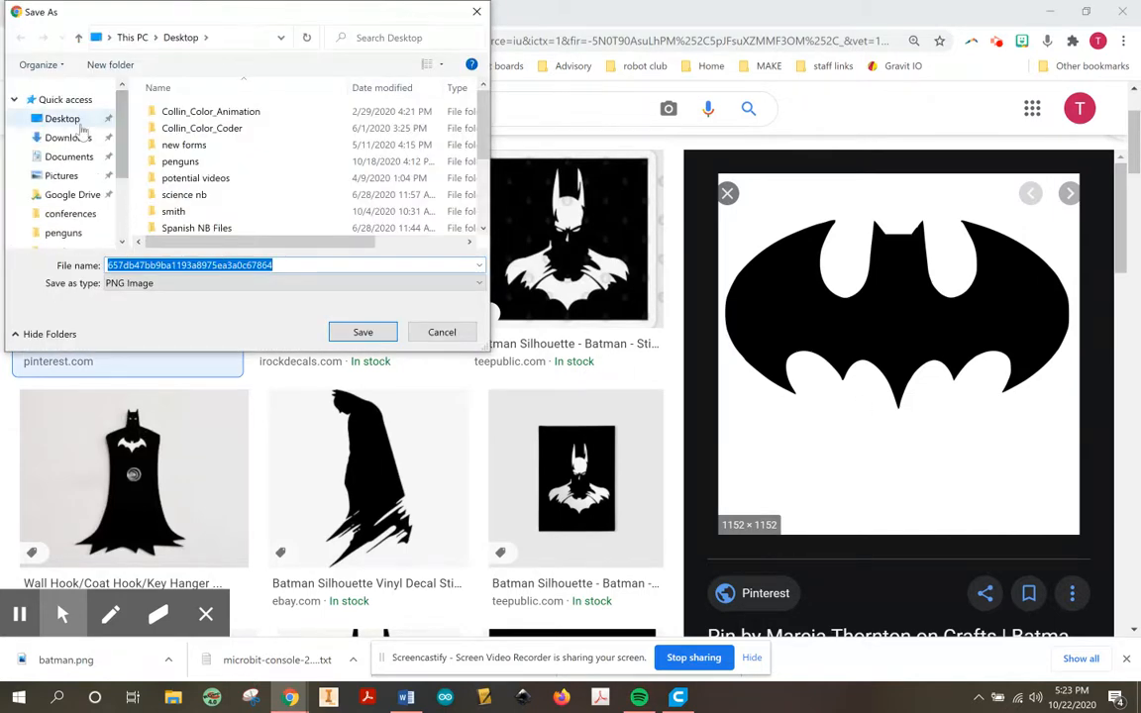
click(83, 127)
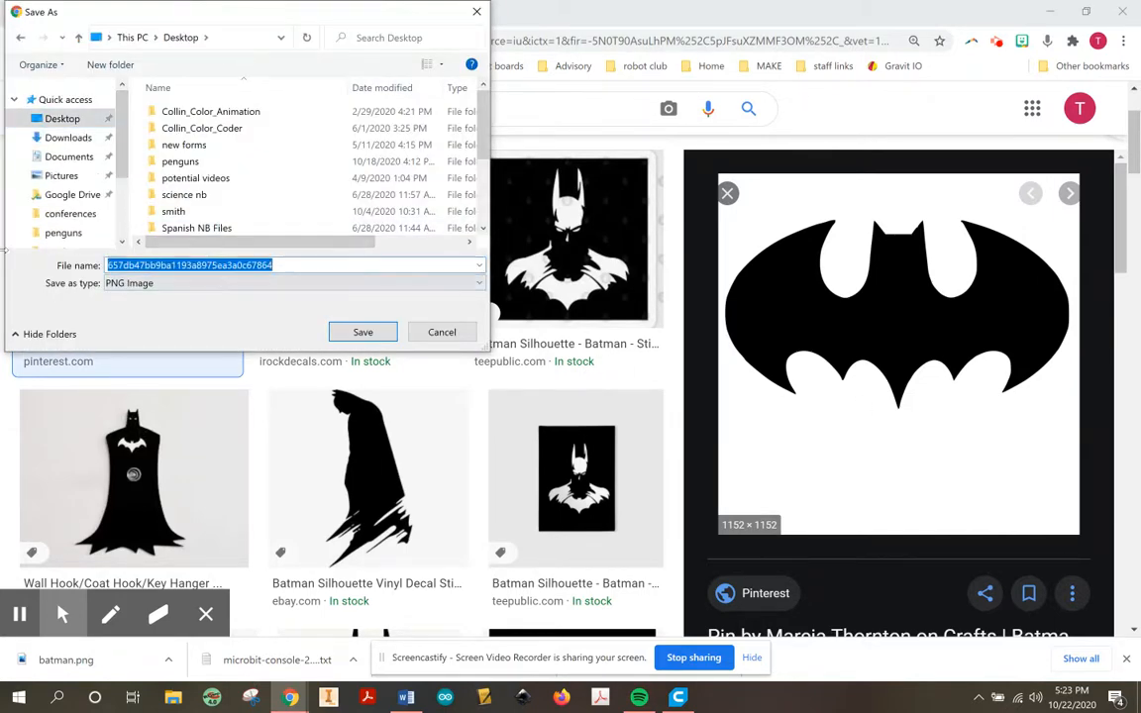
text(bats)
key(BackSpace)
text(man)
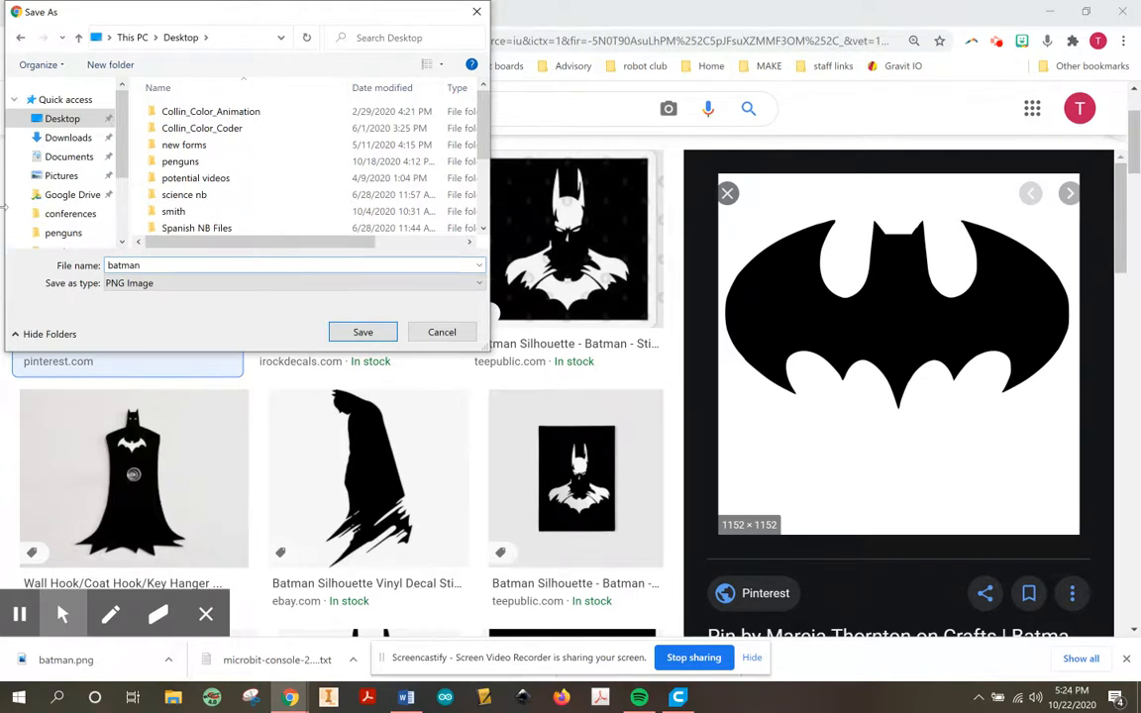
click(357, 331)
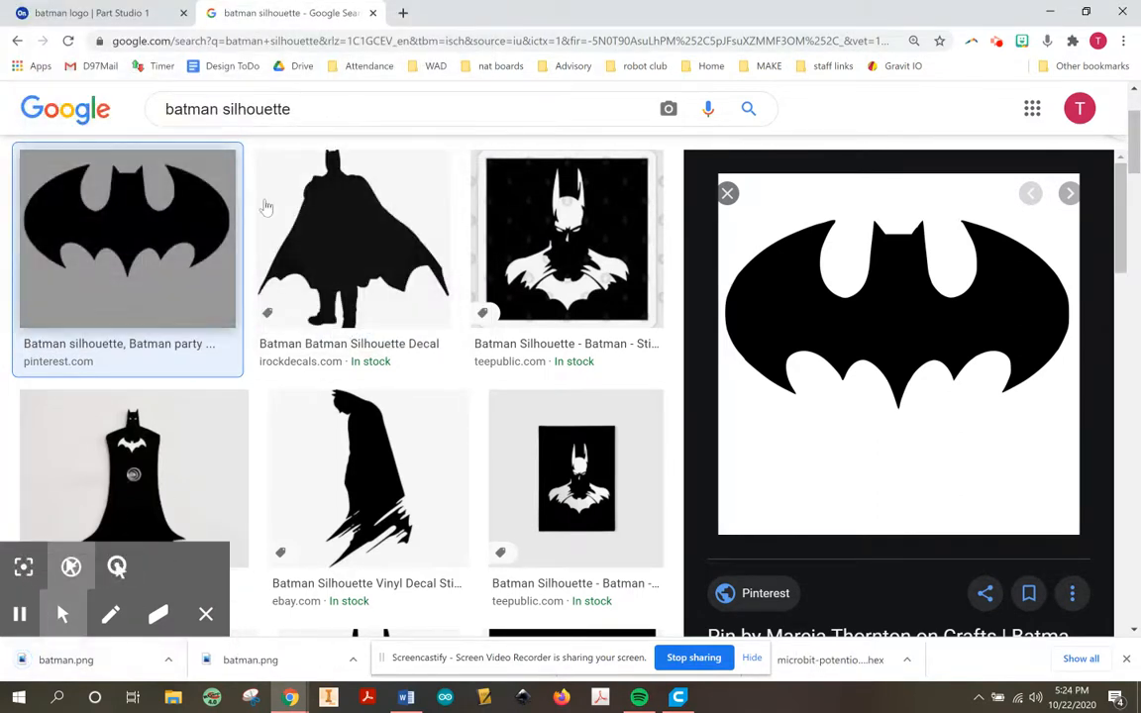
Switch back to the Onshape batman logo document and import the batman PNG file from the Desktop.
click(89, 13)
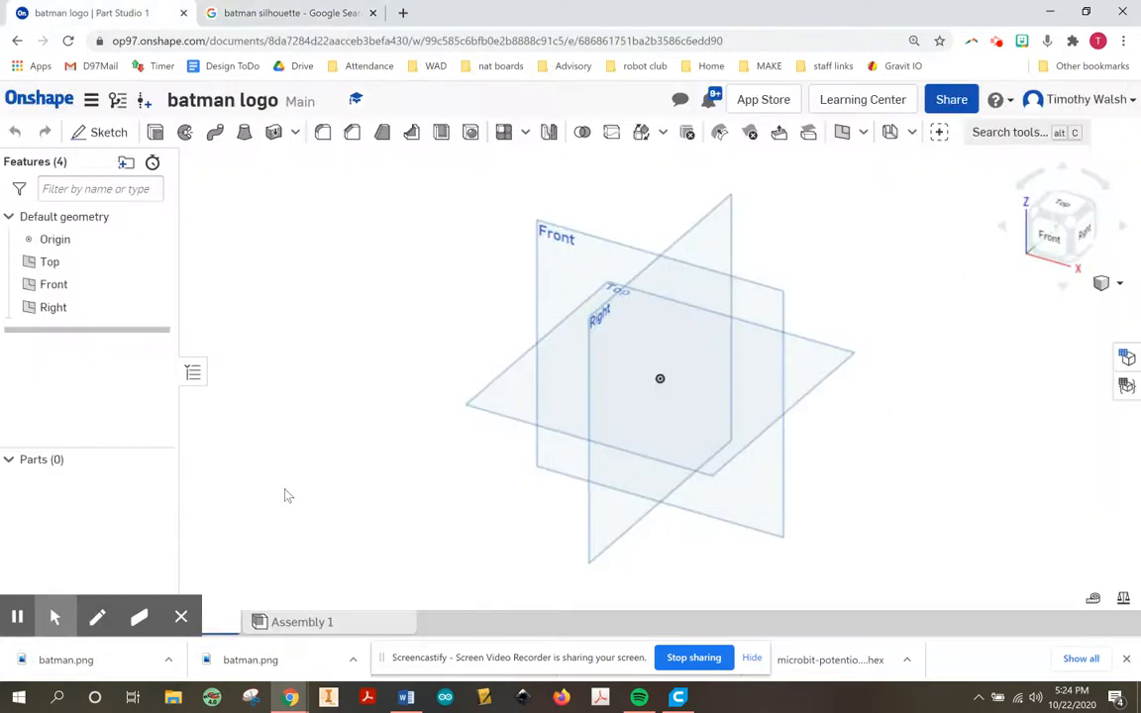
click(181, 616)
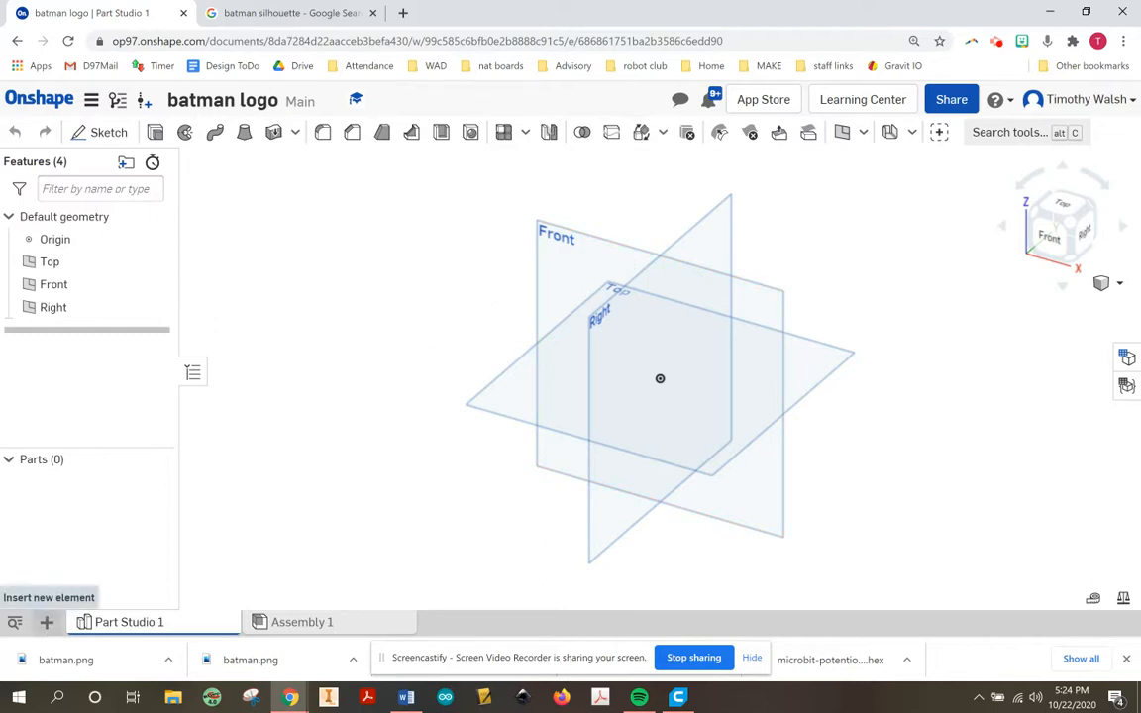
click(47, 622)
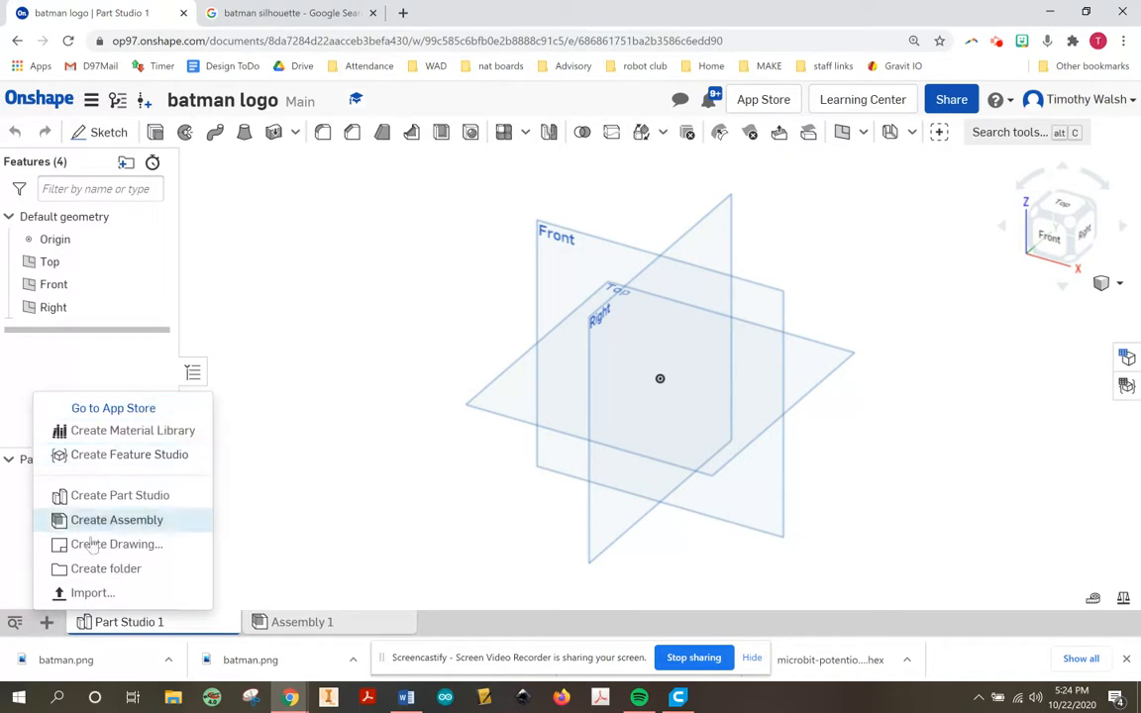
click(90, 593)
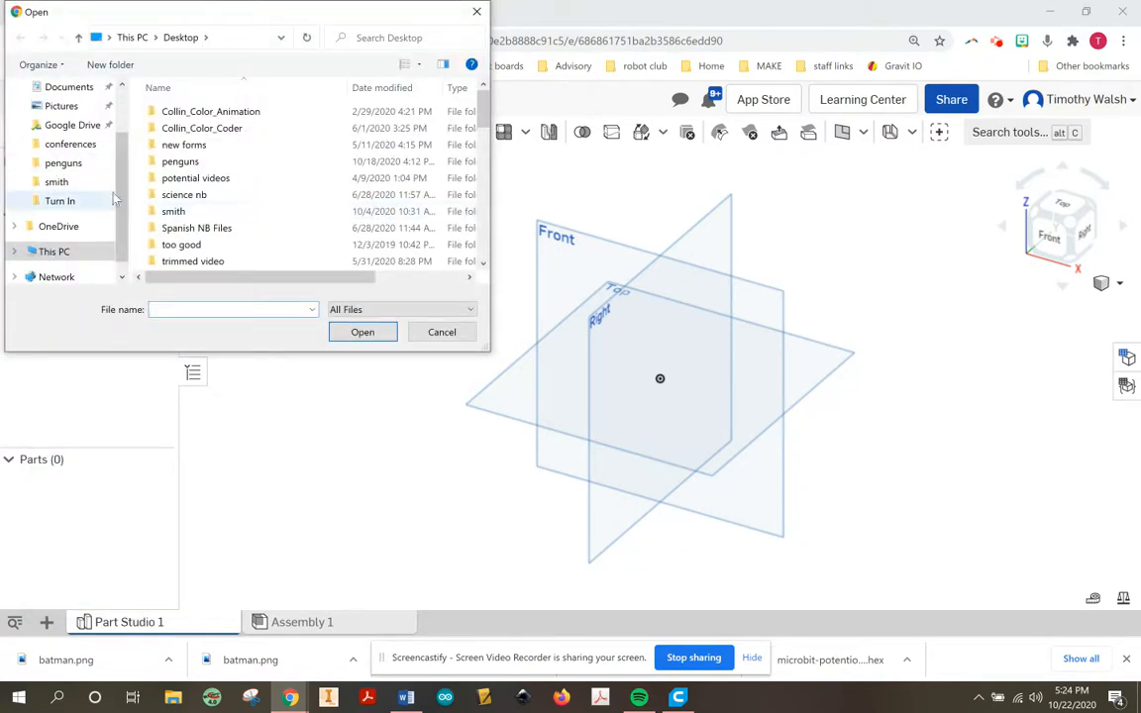
scroll(117, 143, up, 2)
click(70, 125)
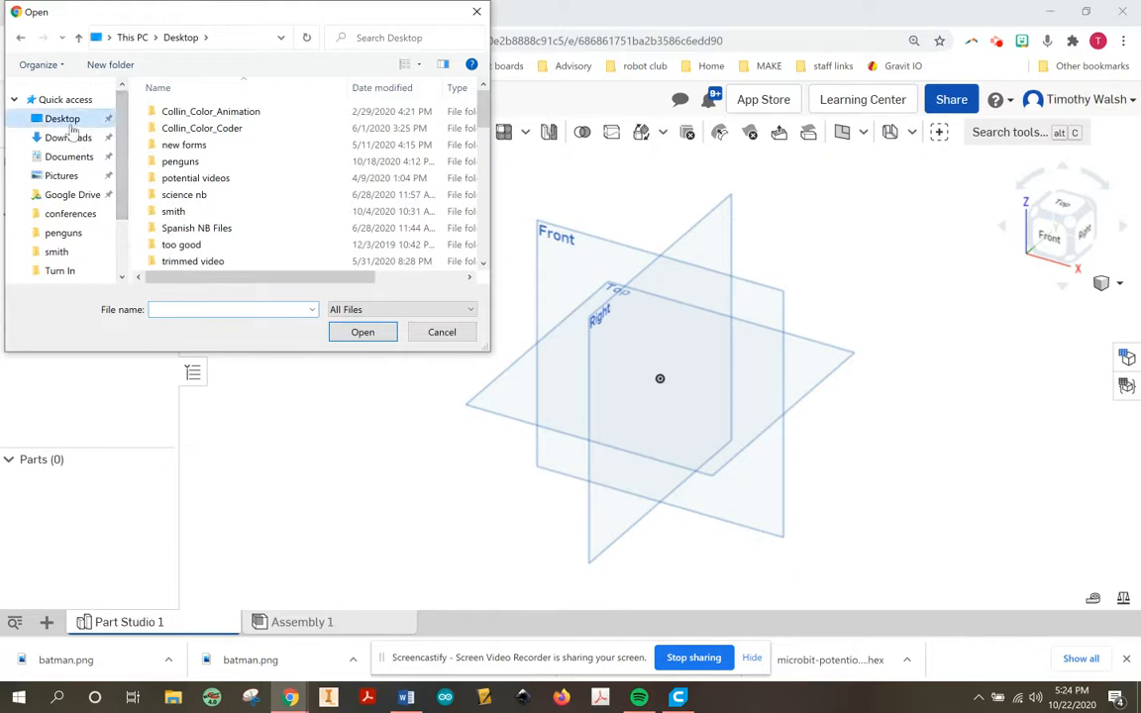
scroll(478, 164, down, 4)
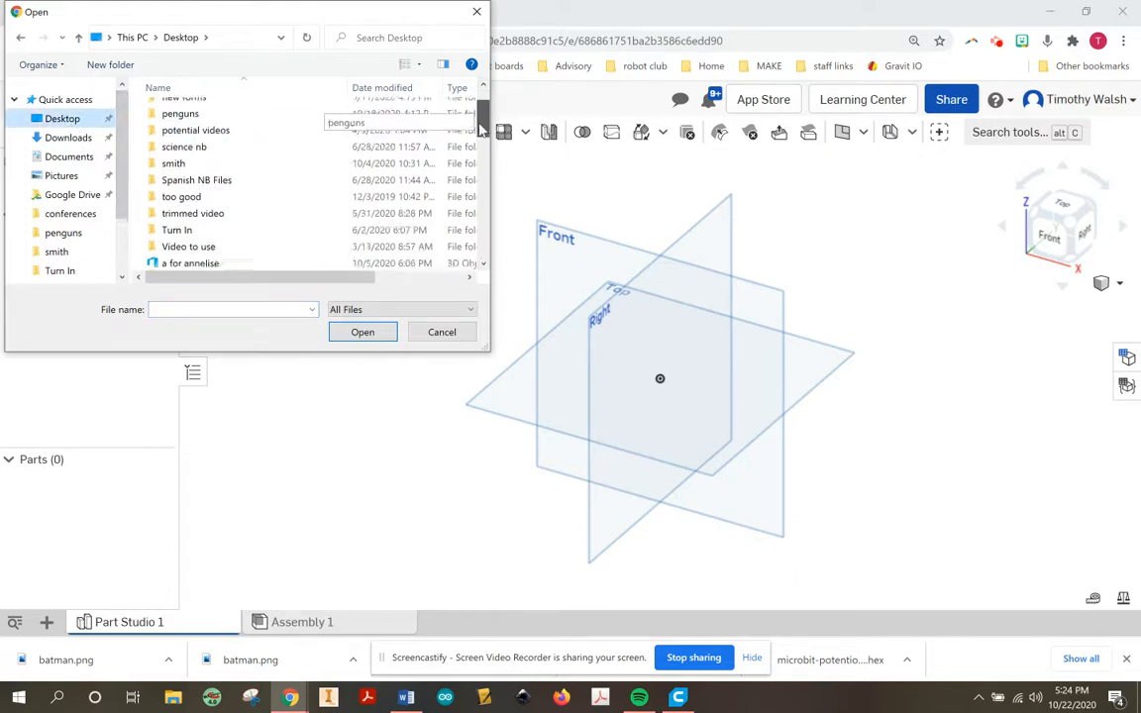
click(158, 141)
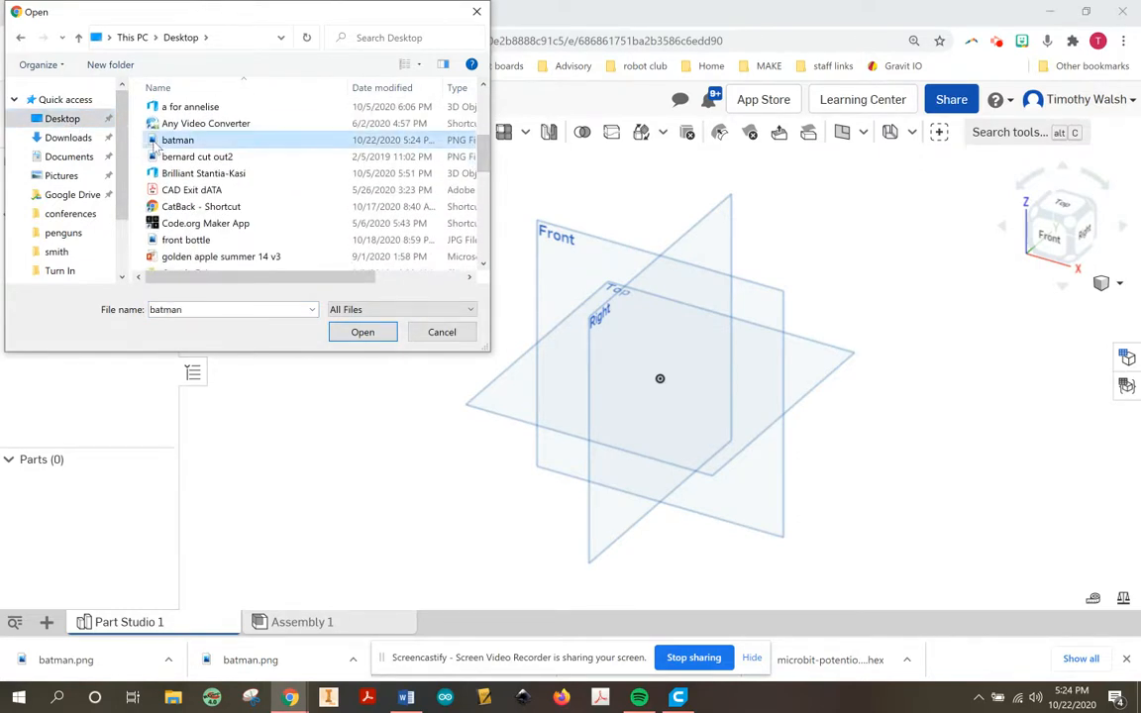
click(351, 332)
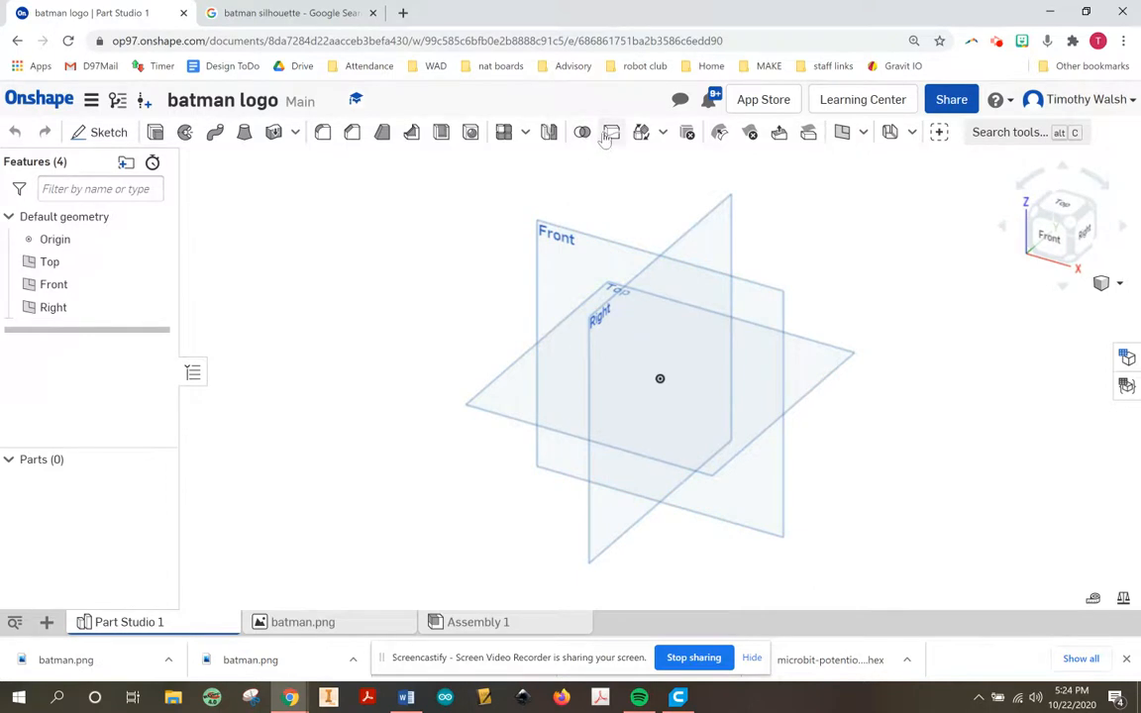
Start a new sketch on the Front plane and view it straight on.
click(105, 132)
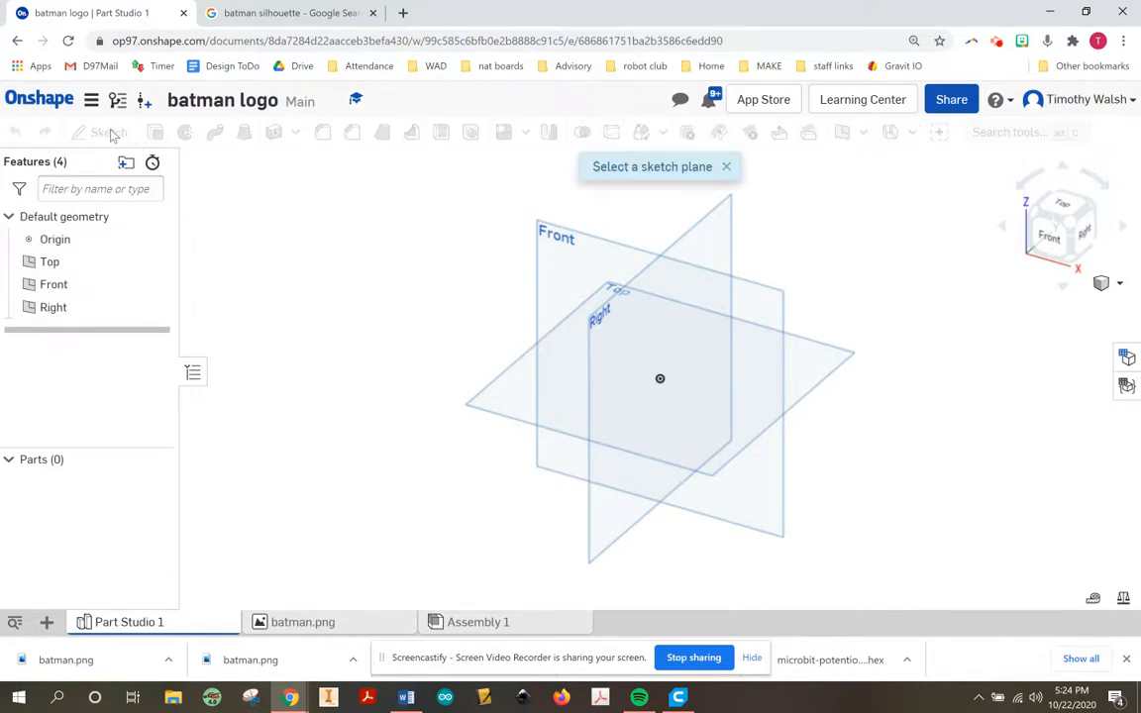
click(557, 270)
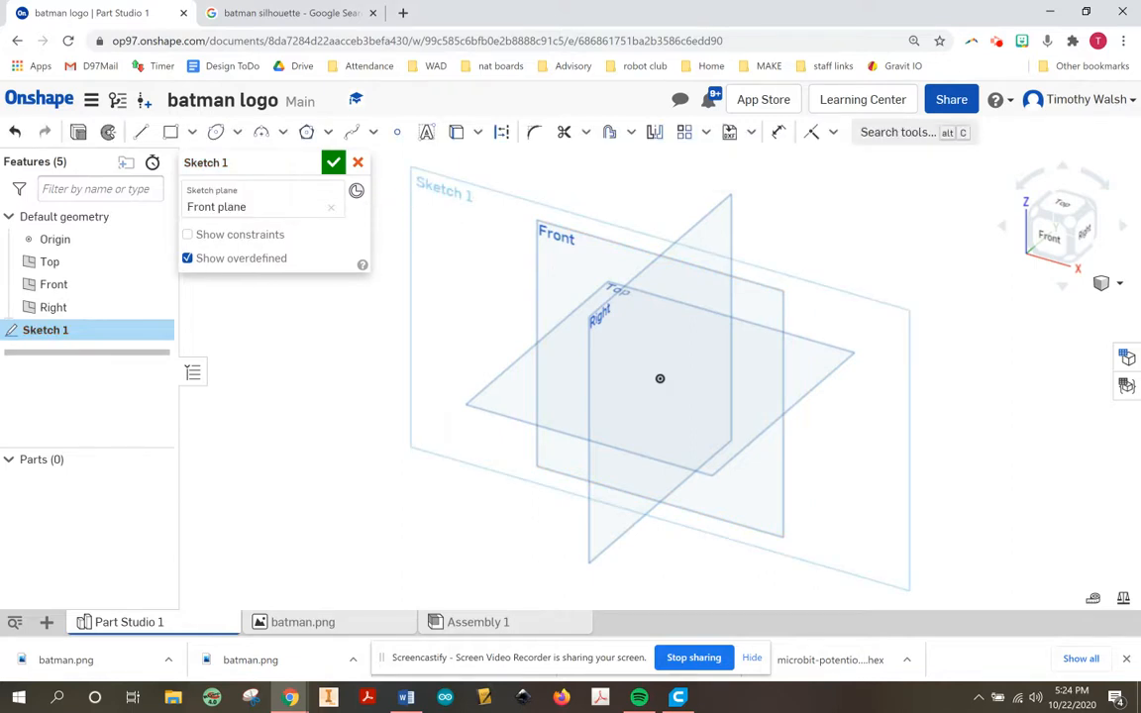
key(n)
key(p)
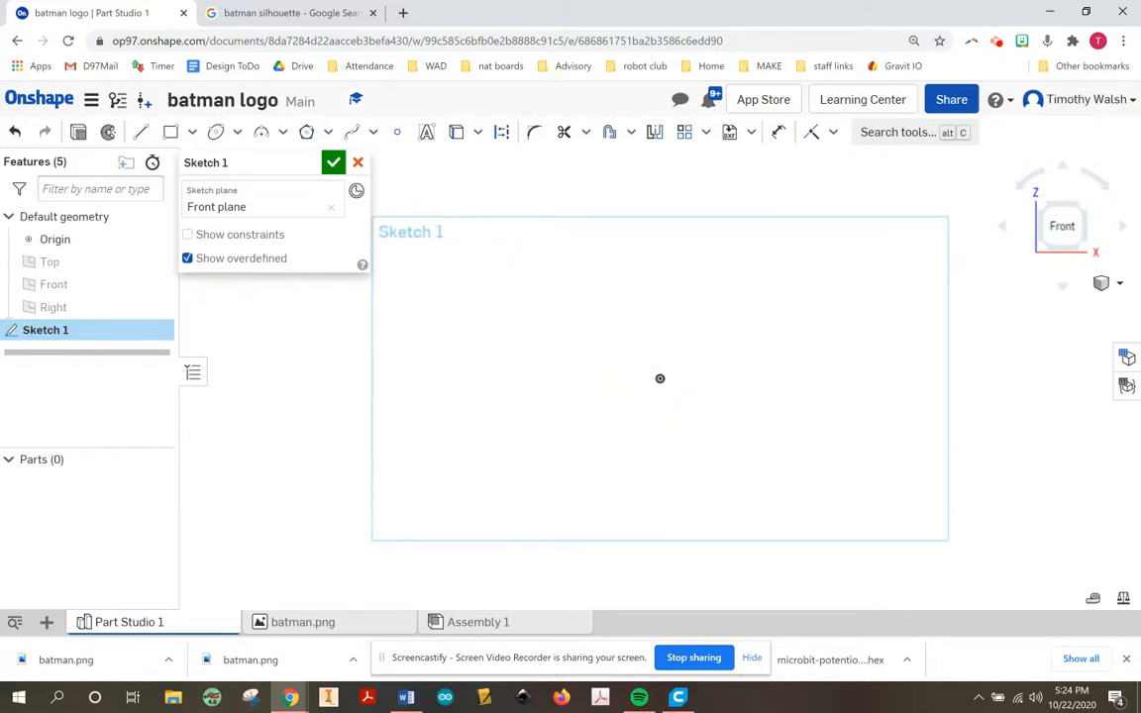
Insert the batman.png image into the sketch, sizing its rectangle so that it surrounds the origin.
click(752, 133)
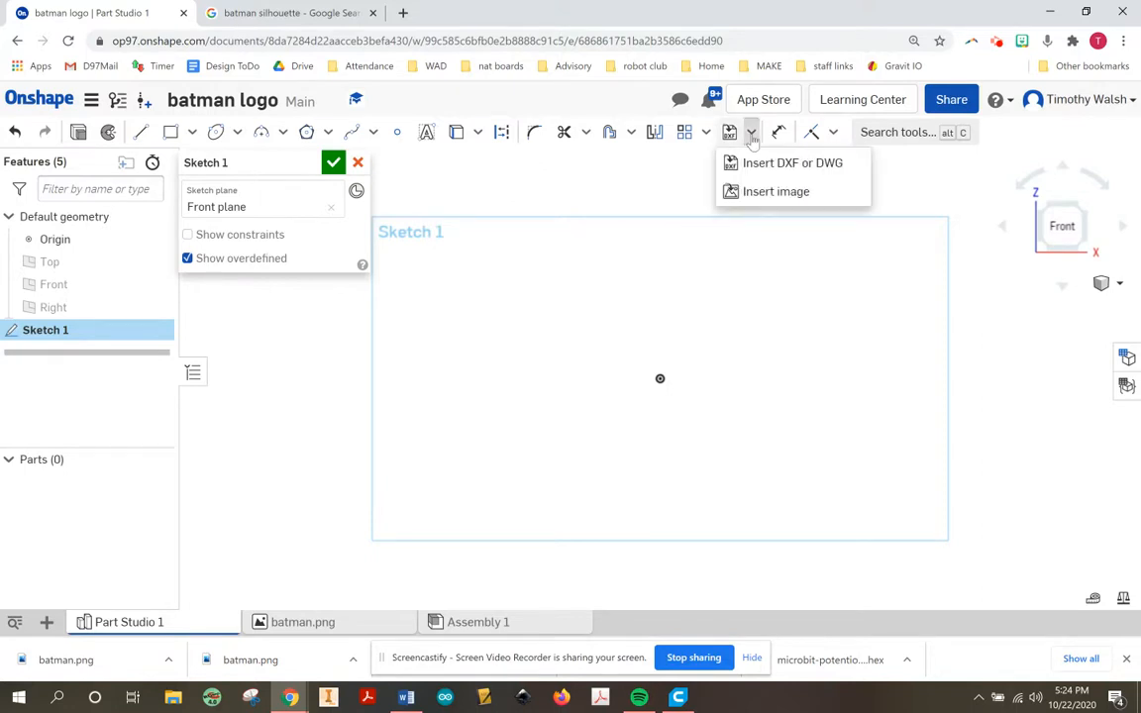
click(783, 195)
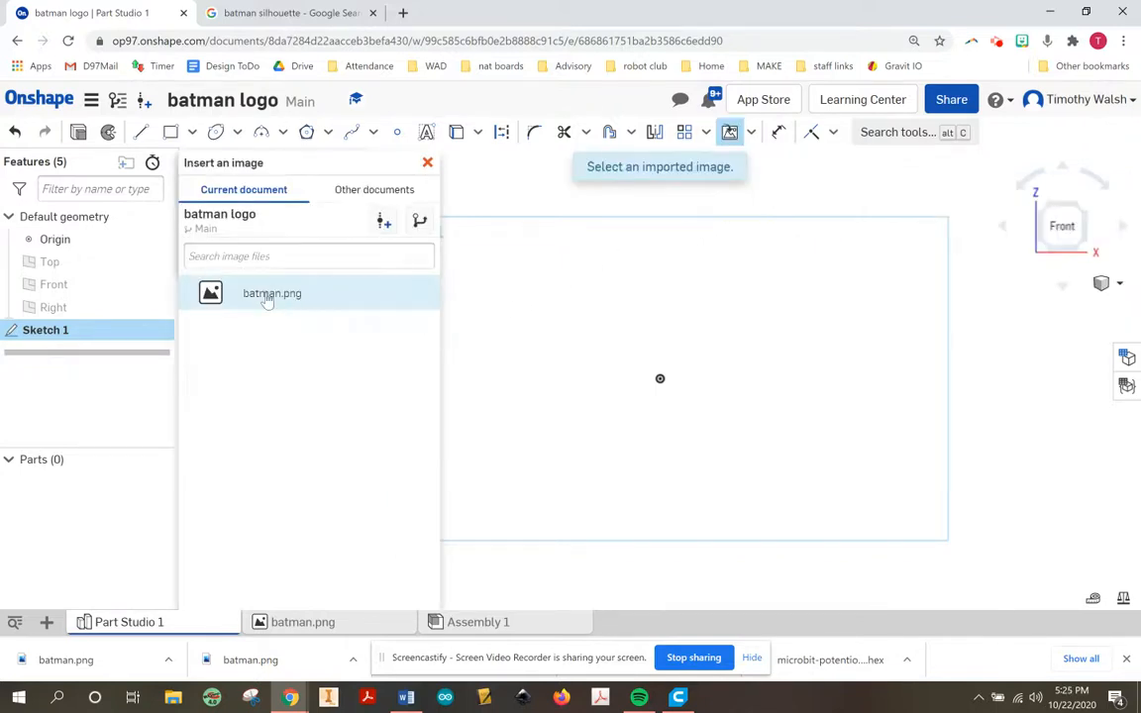
click(266, 292)
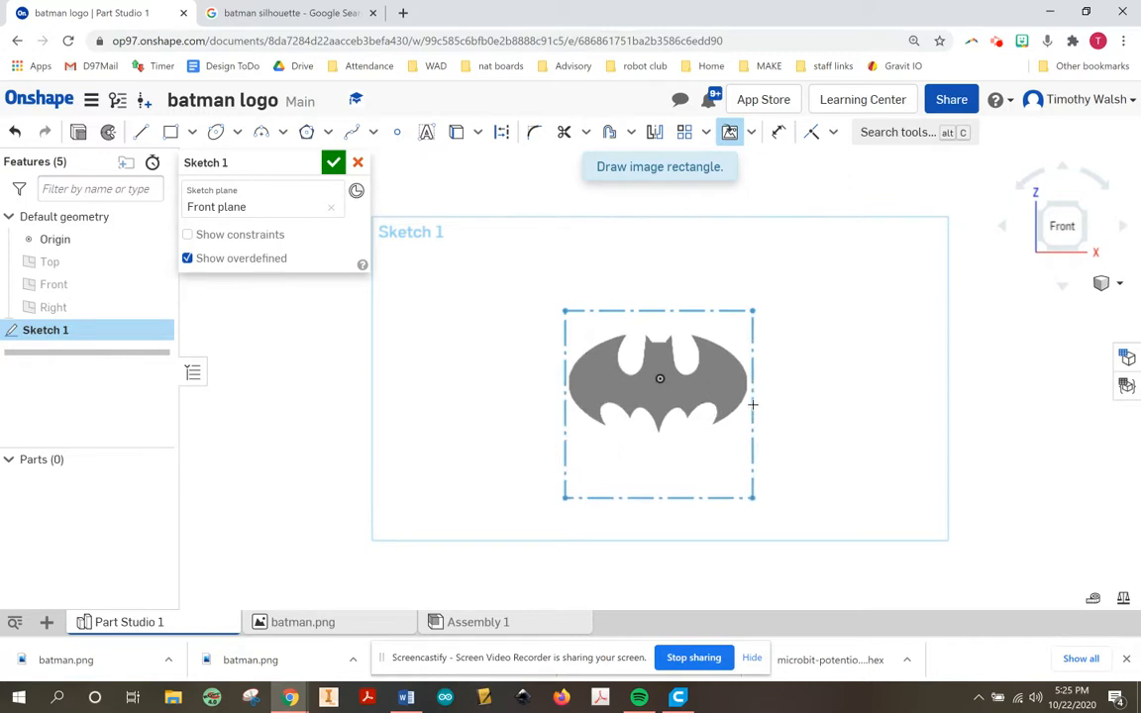
click(753, 497)
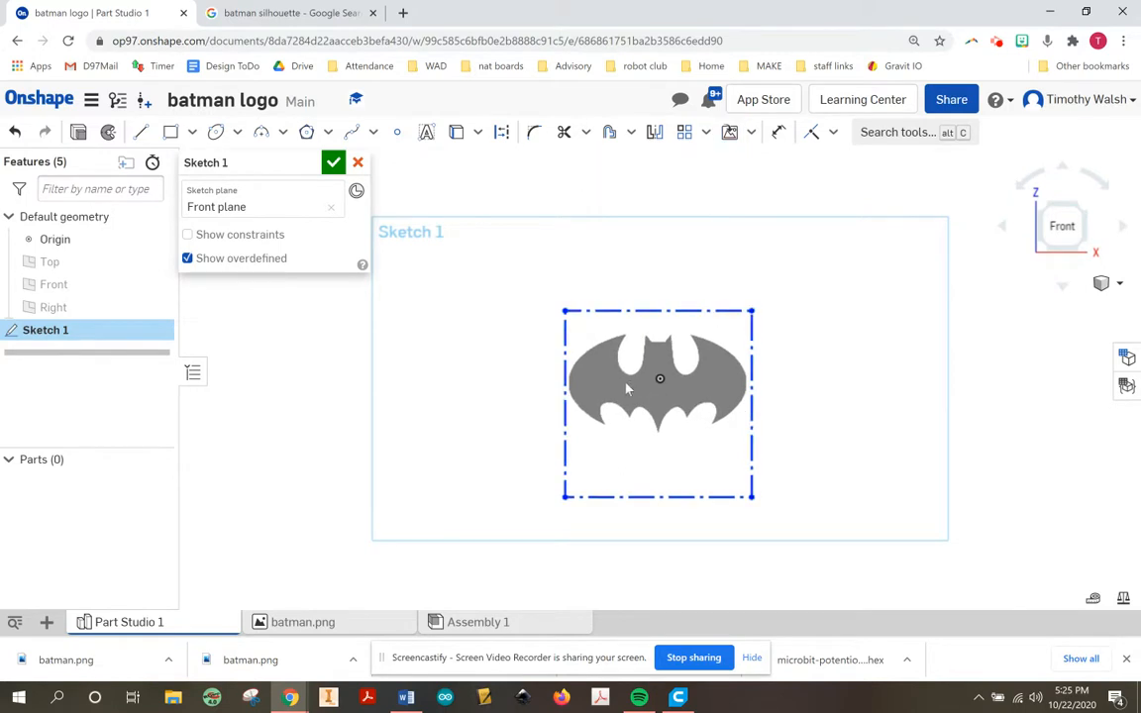
Shift the image slightly upward to centre the bat logo on the origin, and finish the sketch.
scroll(597, 396, down, 2)
scroll(597, 396, up, 6)
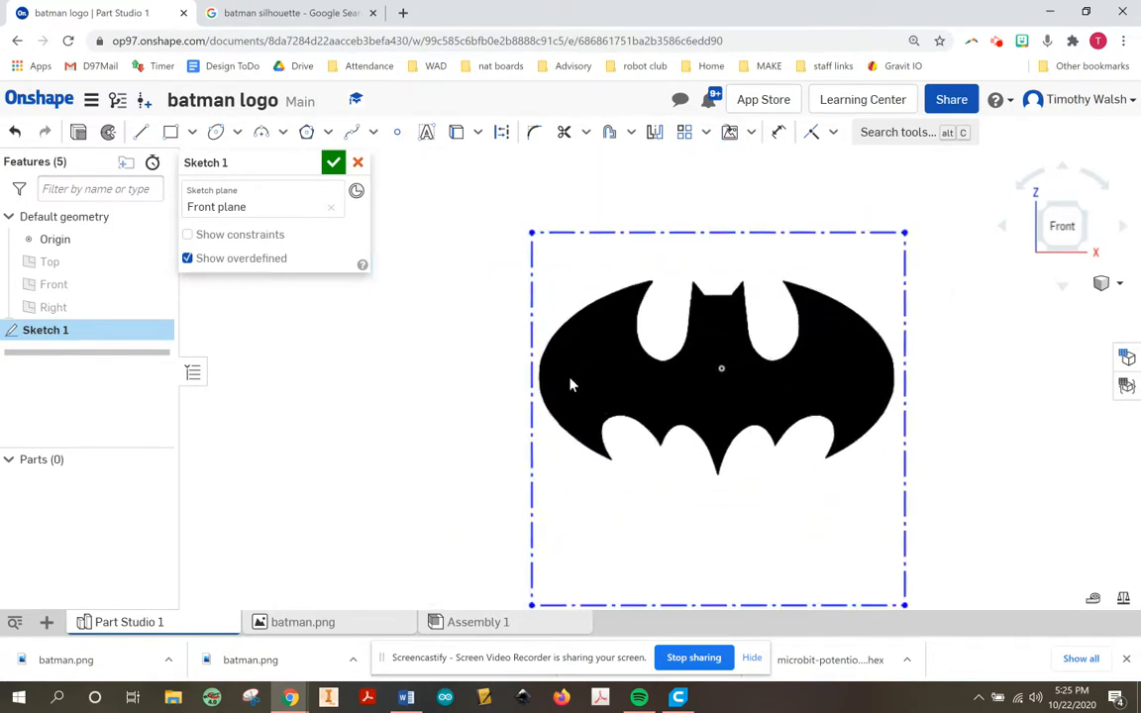
drag(532, 381, 534, 365)
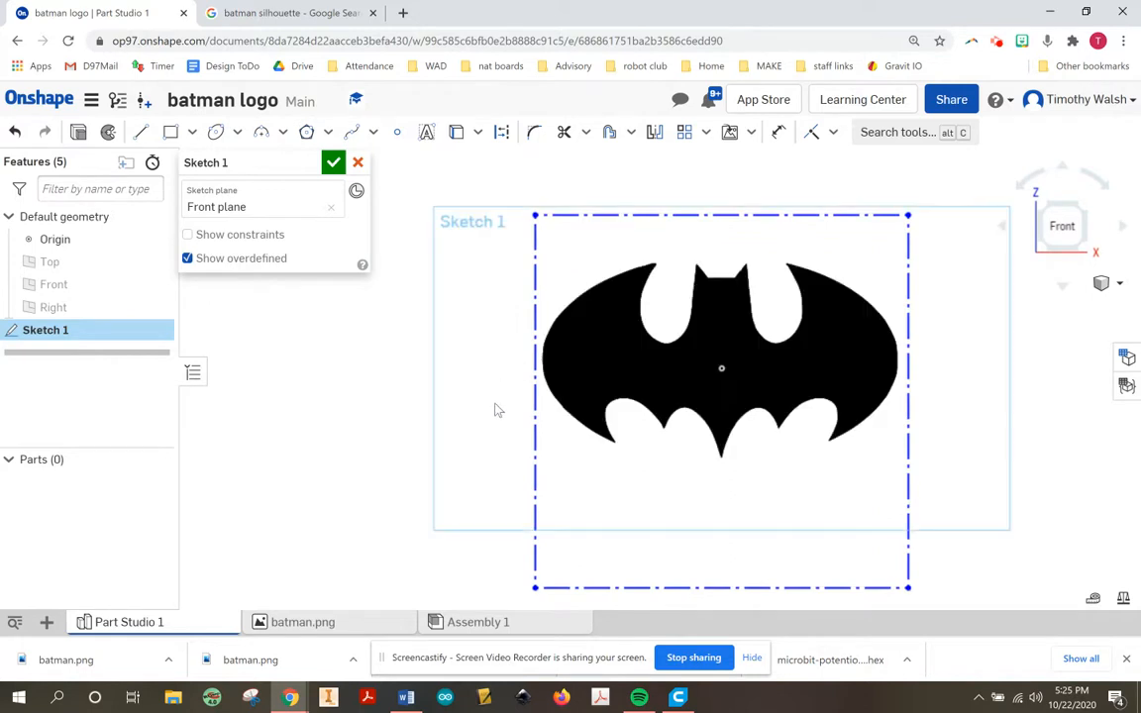
click(333, 161)
scroll(276, 316, down, 3)
scroll(276, 317, up, 5)
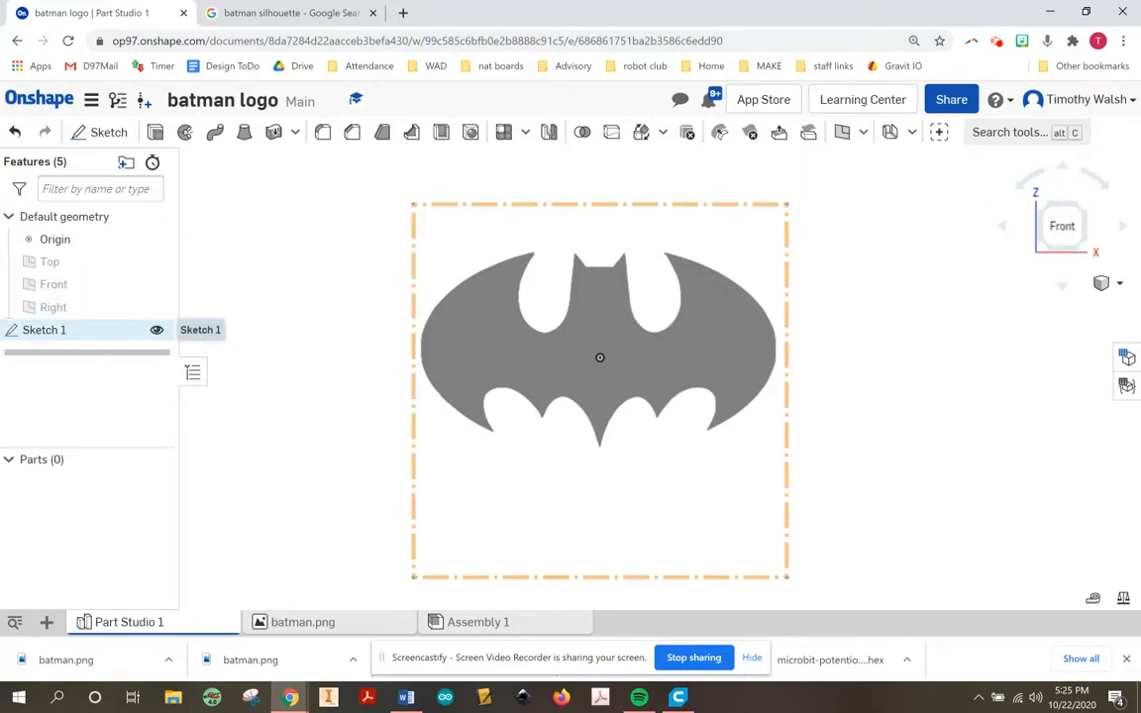
Start a second sketch on the Front plane, leaving the sketch with the batman image visible for tracing.
click(156, 330)
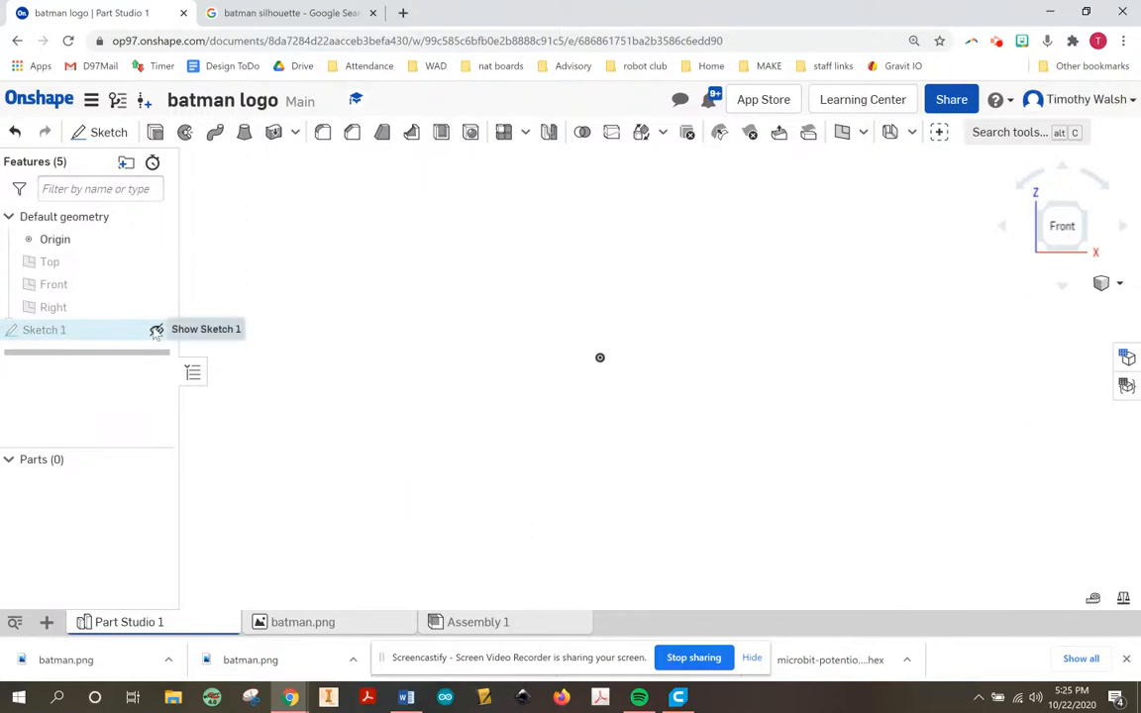
click(156, 330)
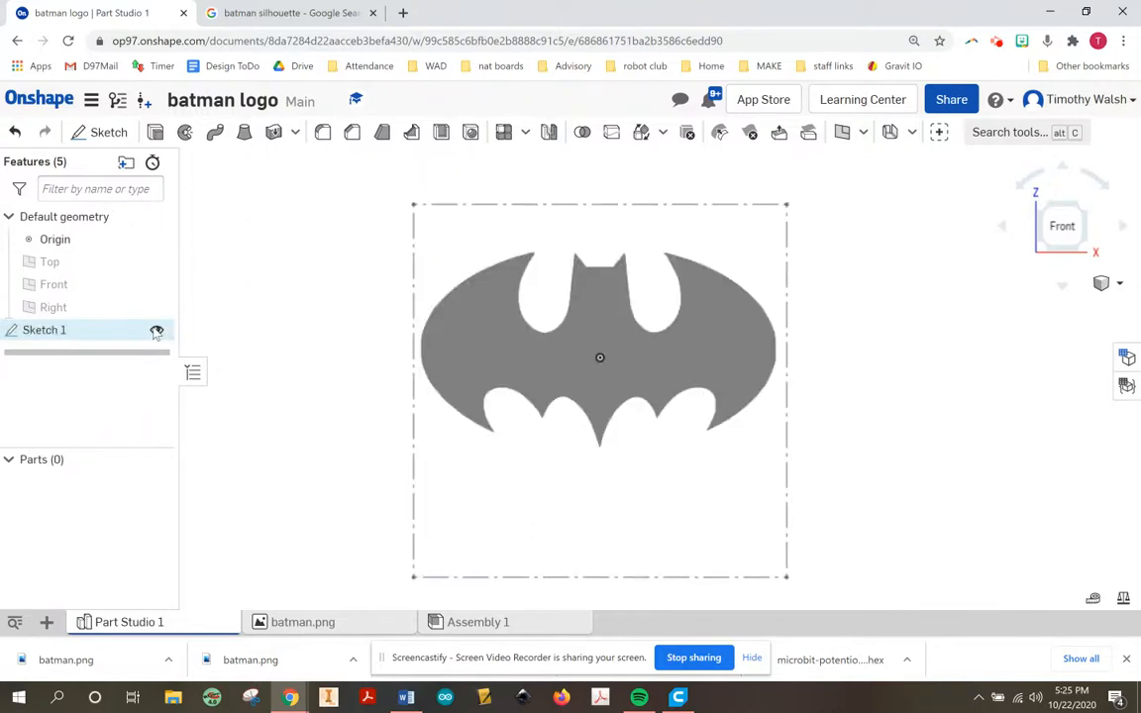
click(104, 134)
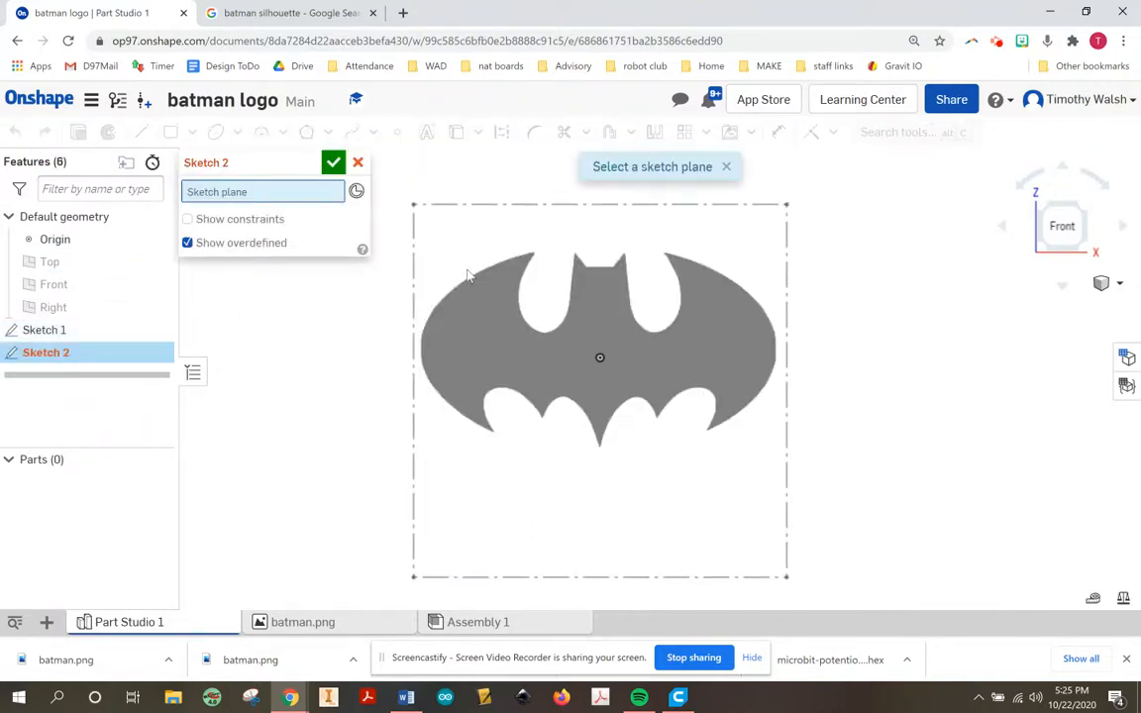
scroll(436, 259, up, 2)
scroll(441, 277, down, 5)
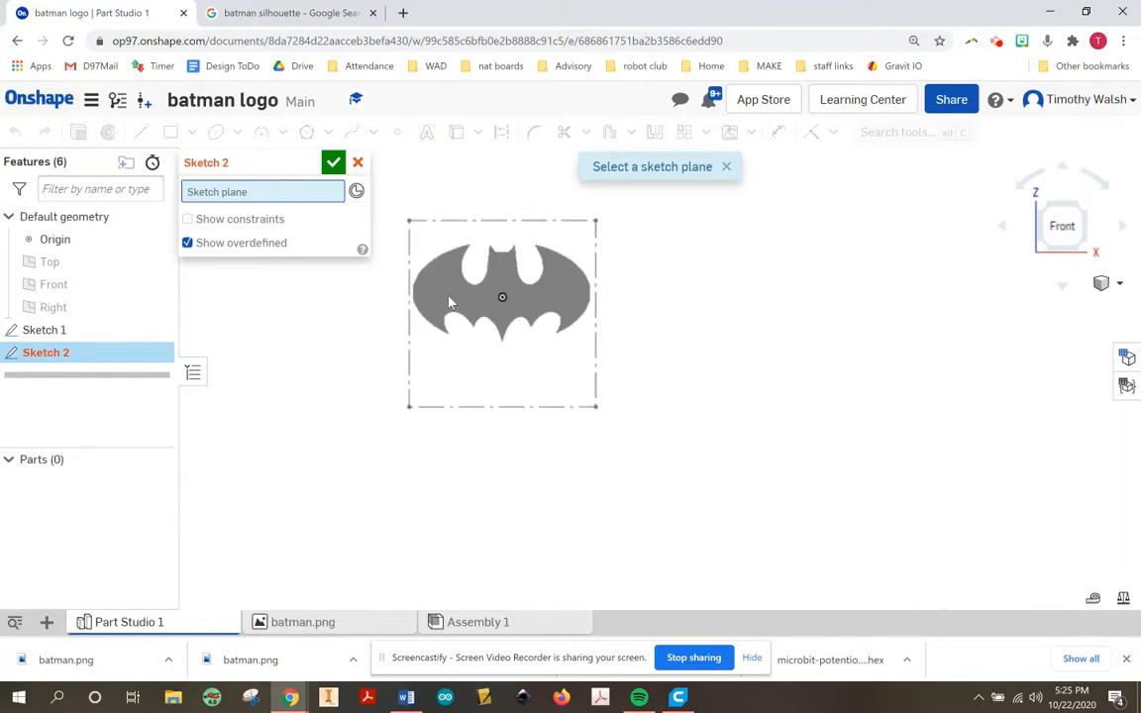
click(96, 284)
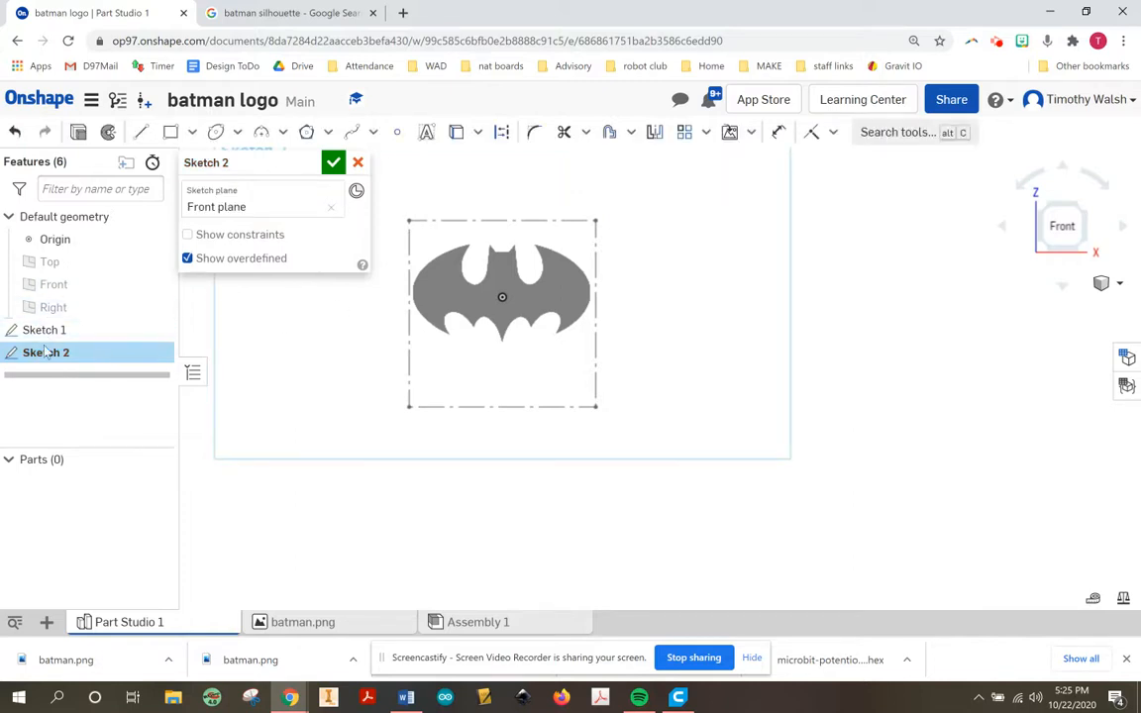
middle_drag(434, 344, 452, 378)
scroll(465, 386, down, 4)
scroll(554, 406, up, 5)
scroll(604, 402, up, 3)
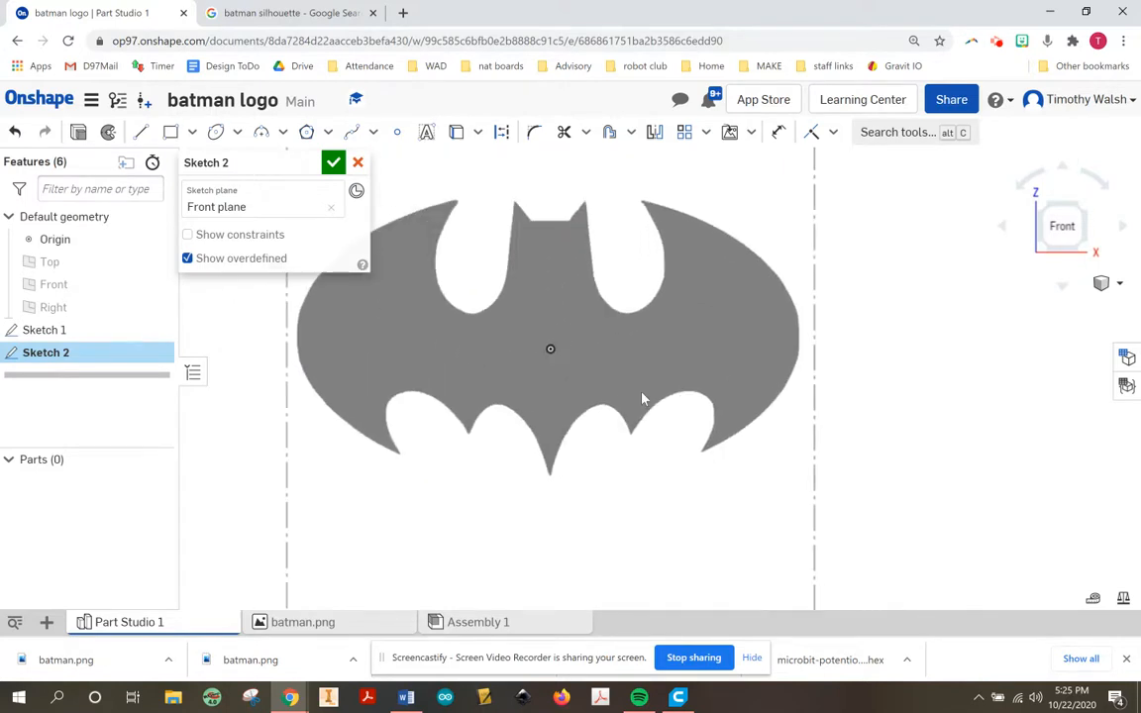
Draw a vertical centre line about 2.14 in long through the origin, from above the bat's head to below its tail.
click(141, 132)
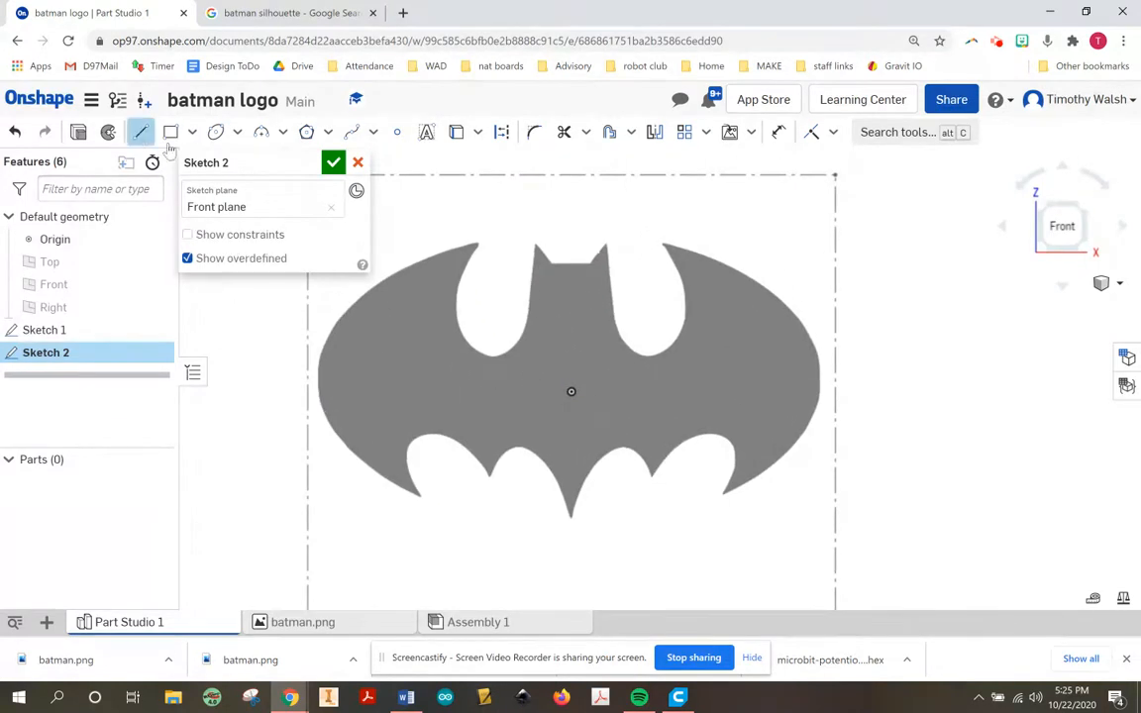
click(570, 250)
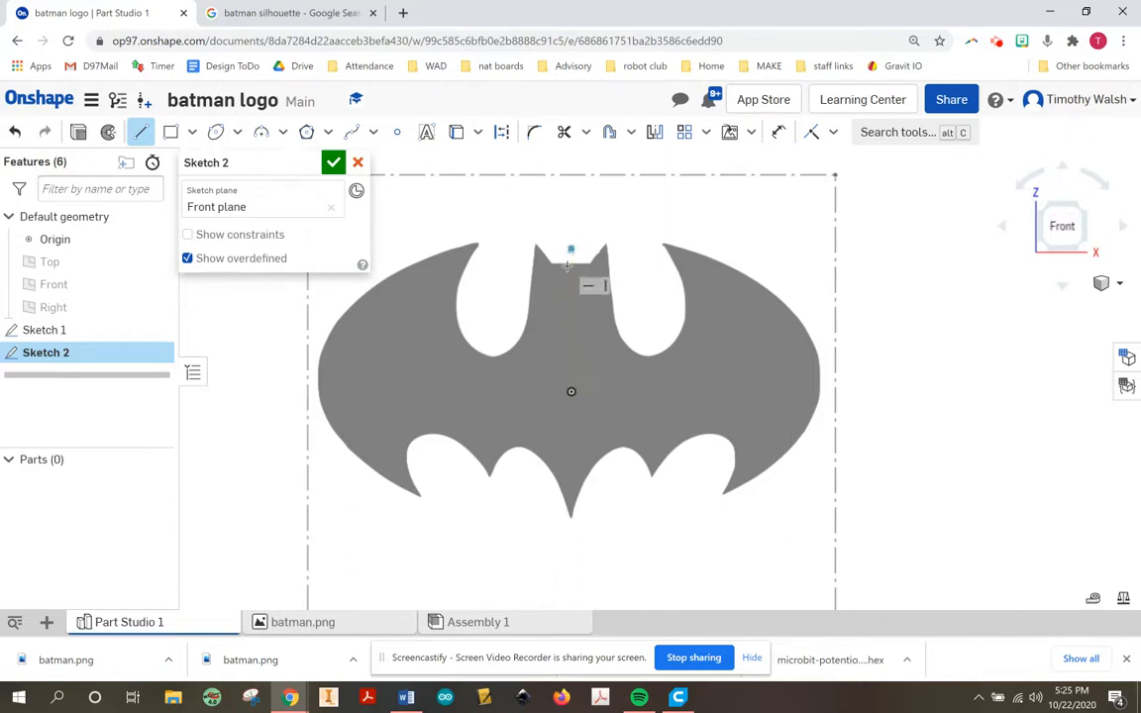
click(571, 536)
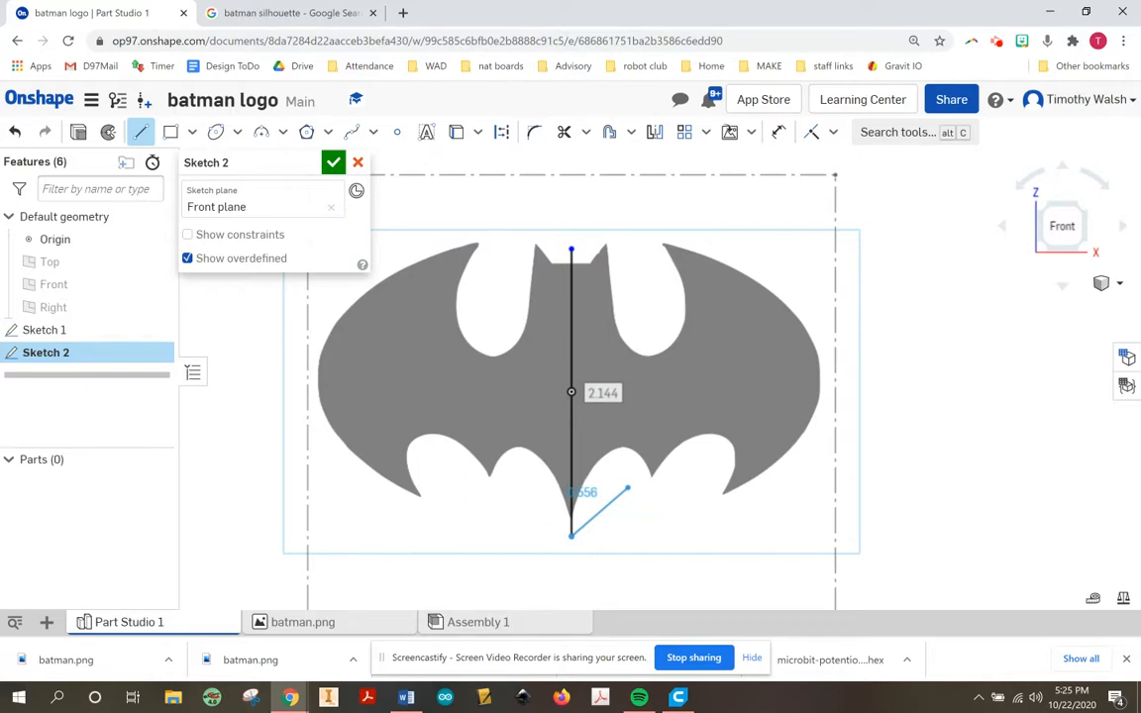
key(Escape)
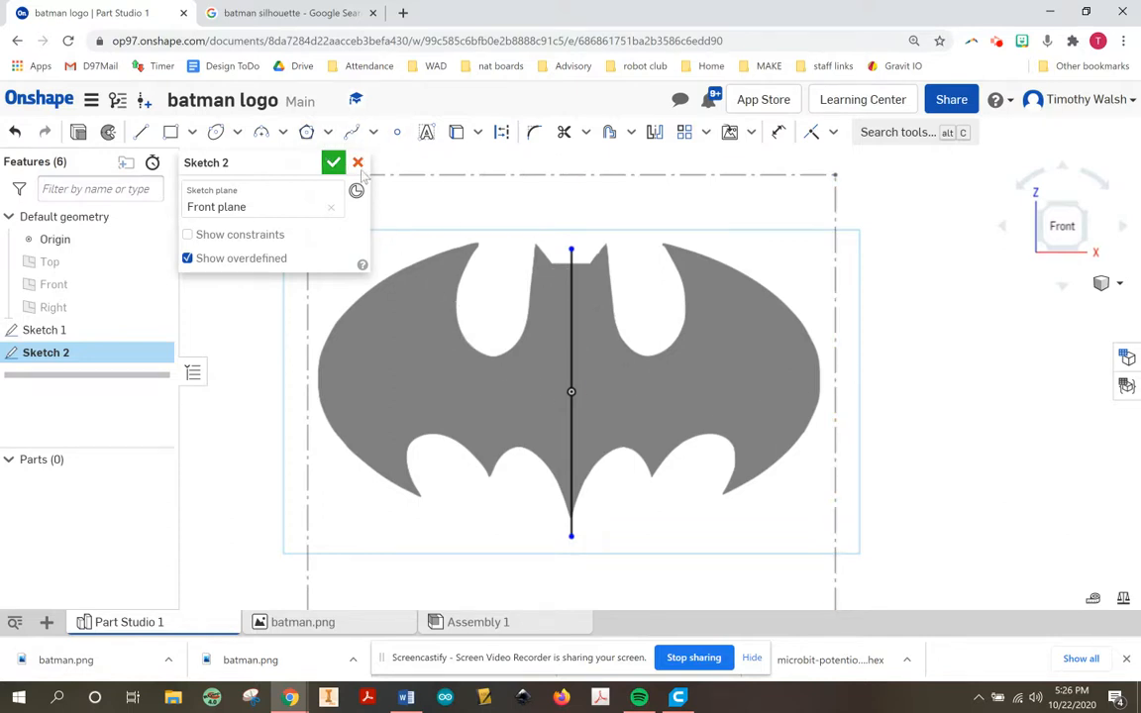
click(352, 131)
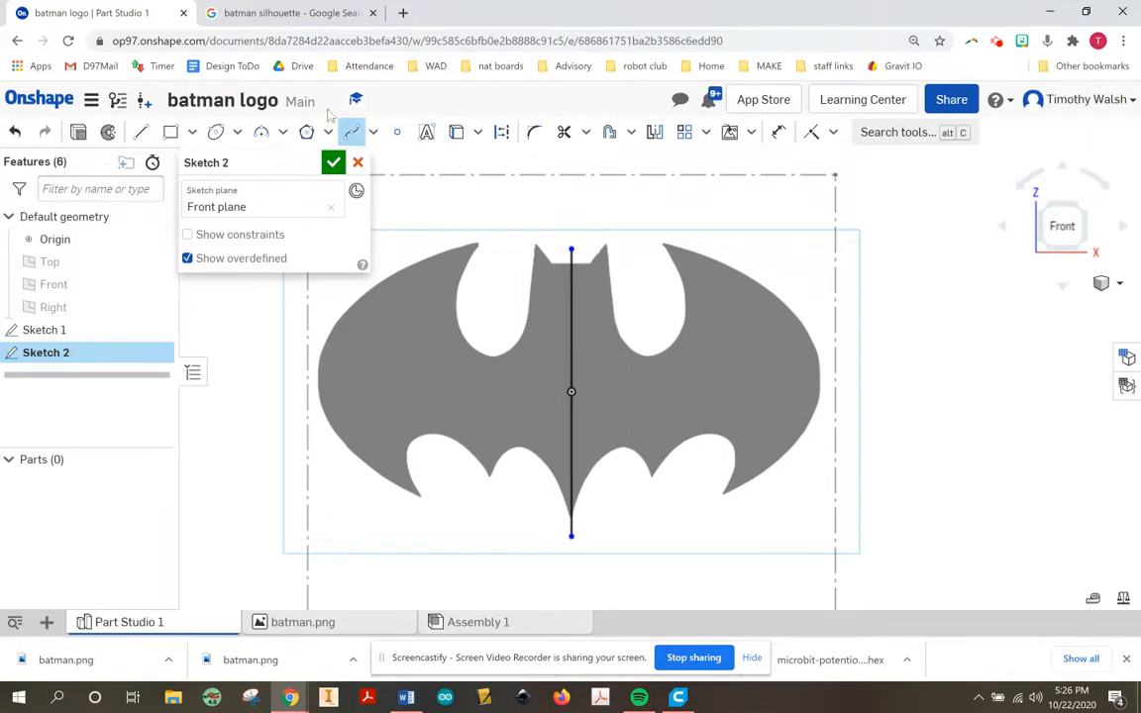
scroll(561, 258, up, 3)
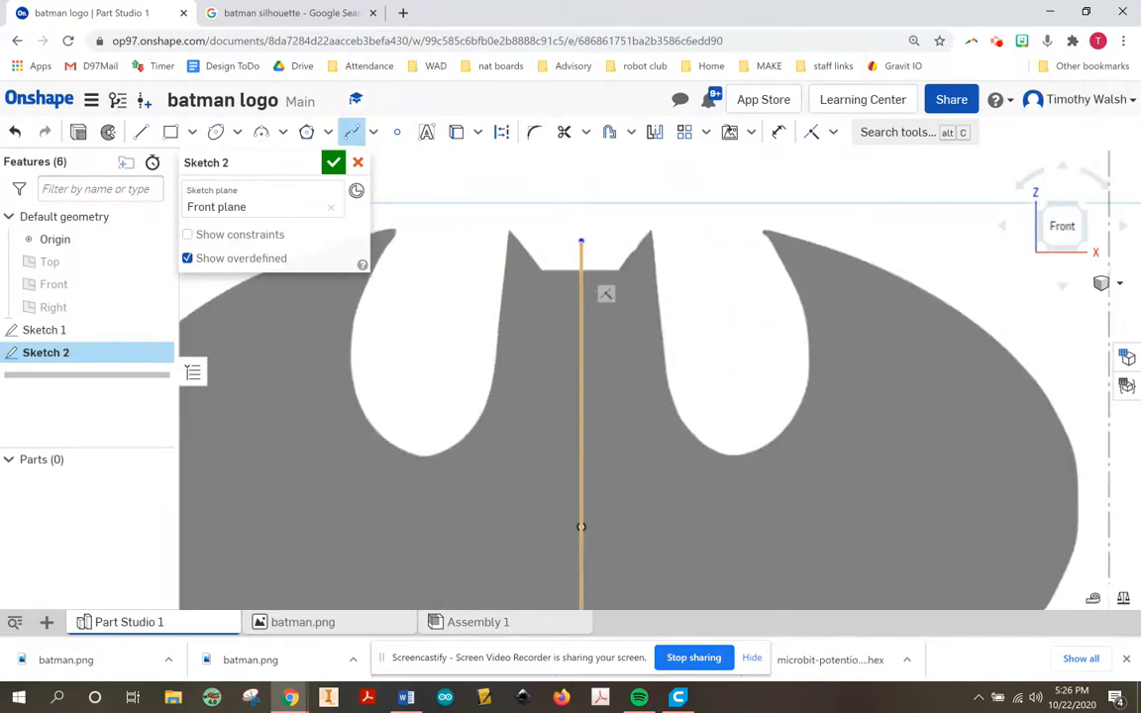
click(573, 265)
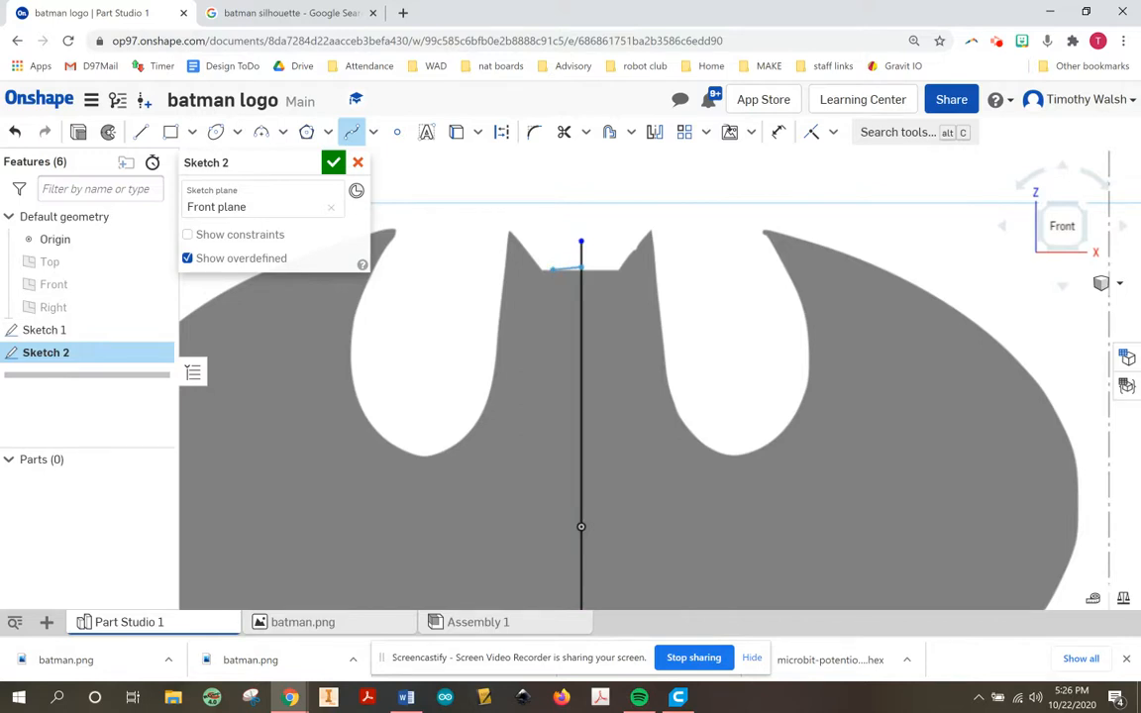
key(Escape)
Trace the left half of the head with a horizontal line about 0.135 in long from the centre line and a slanted line to the ear tip.
click(141, 132)
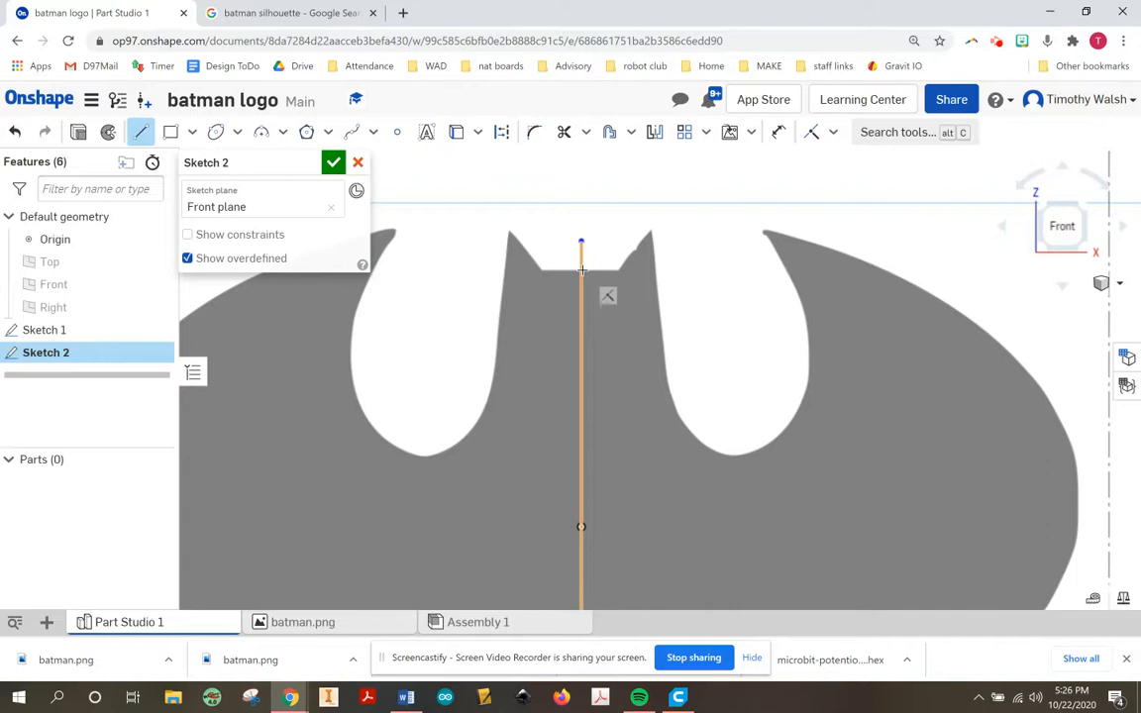
click(581, 269)
click(544, 268)
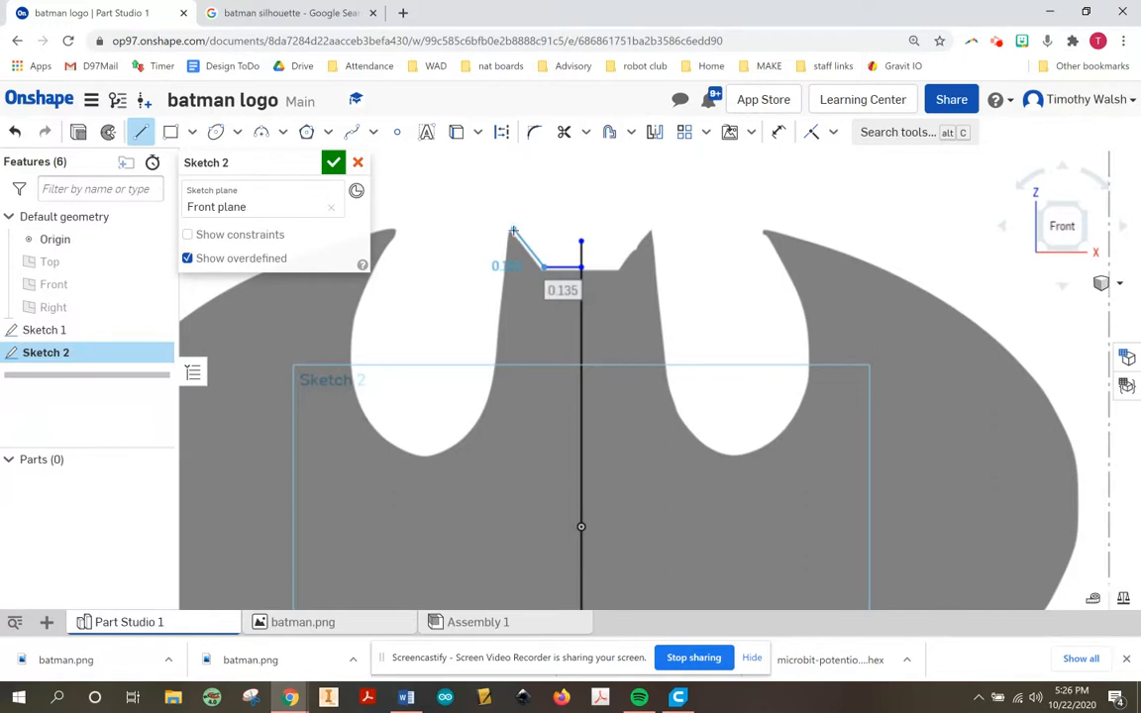
click(513, 231)
key(Escape)
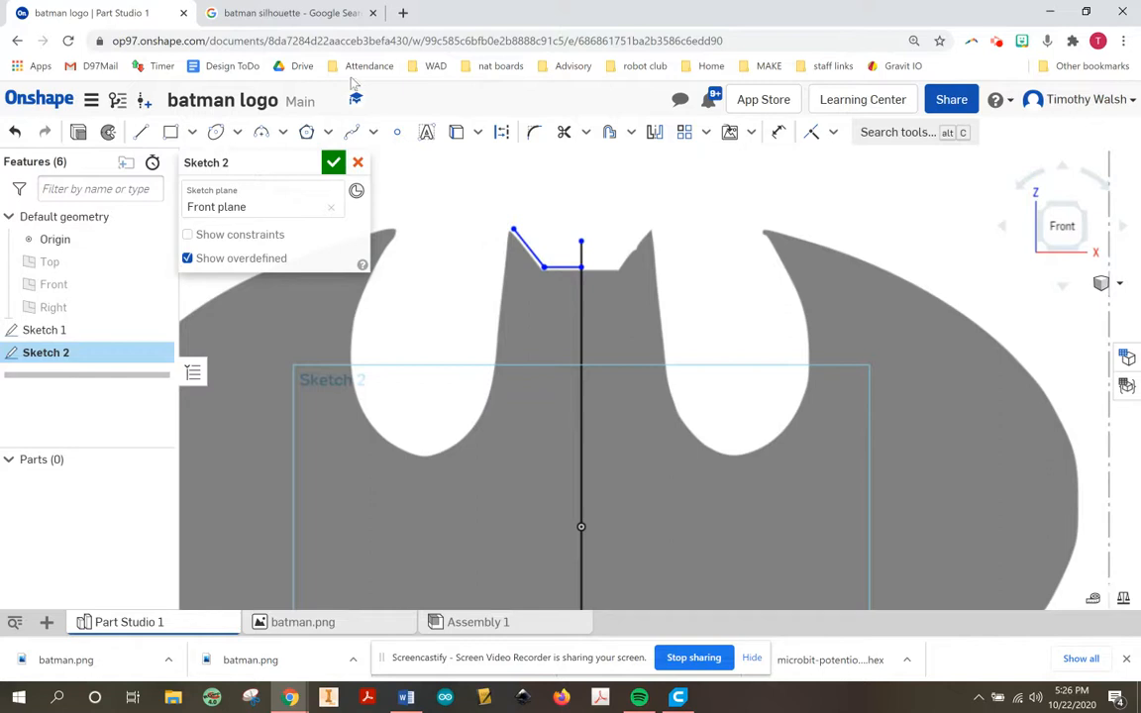
Trace a spline from the left ear tip down around the rounded upper notch to the tip of the left wing.
click(352, 131)
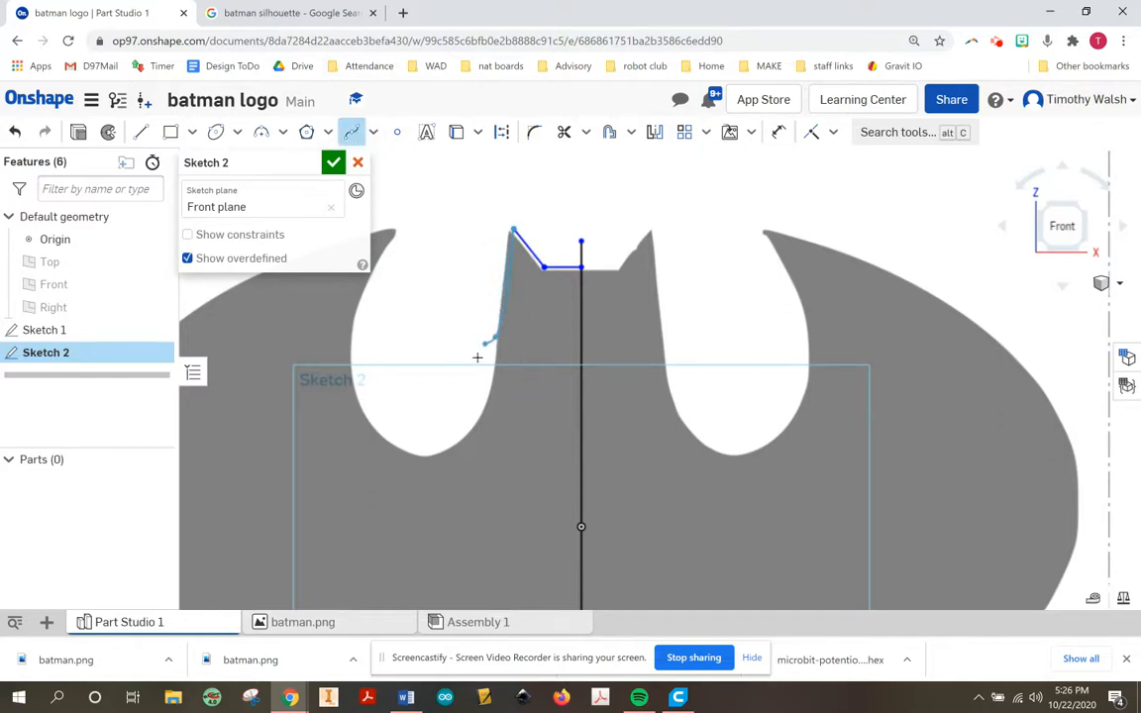
click(451, 435)
click(388, 433)
click(353, 350)
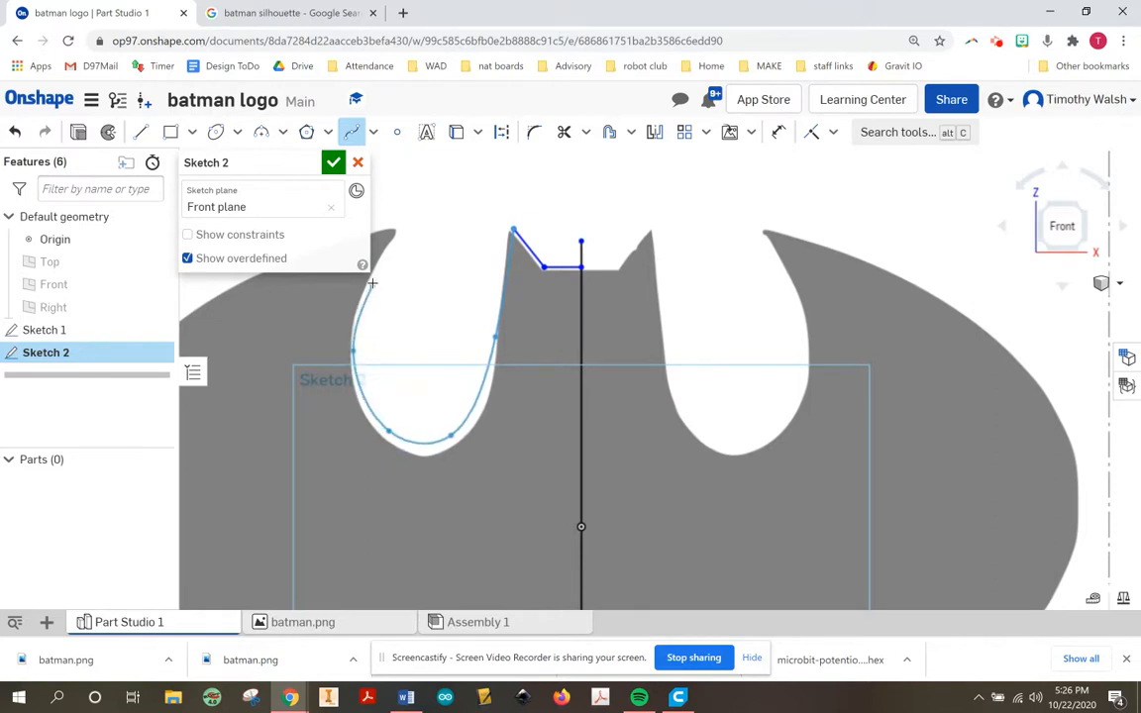
scroll(418, 225, up, 2)
scroll(425, 220, down, 5)
scroll(430, 211, up, 1)
middle_drag(429, 208, 658, 191)
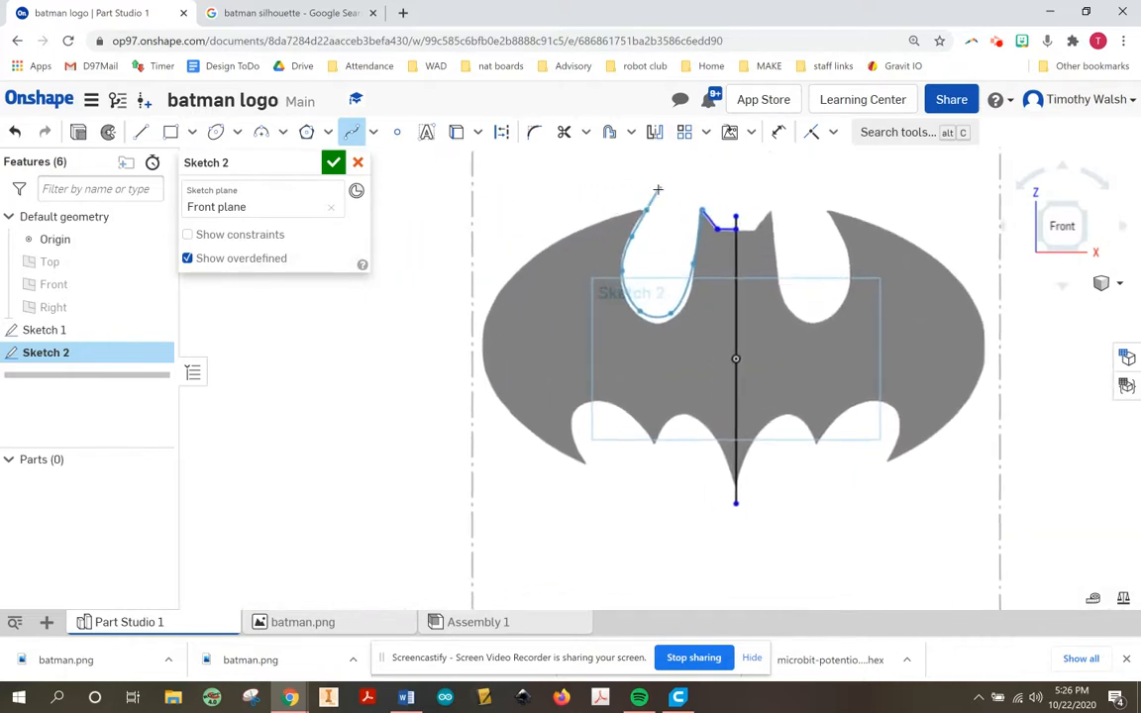
Continue the spline around the outer left wing and scalloped lower edge to the centre line's lower end, and finish the sketch.
click(497, 251)
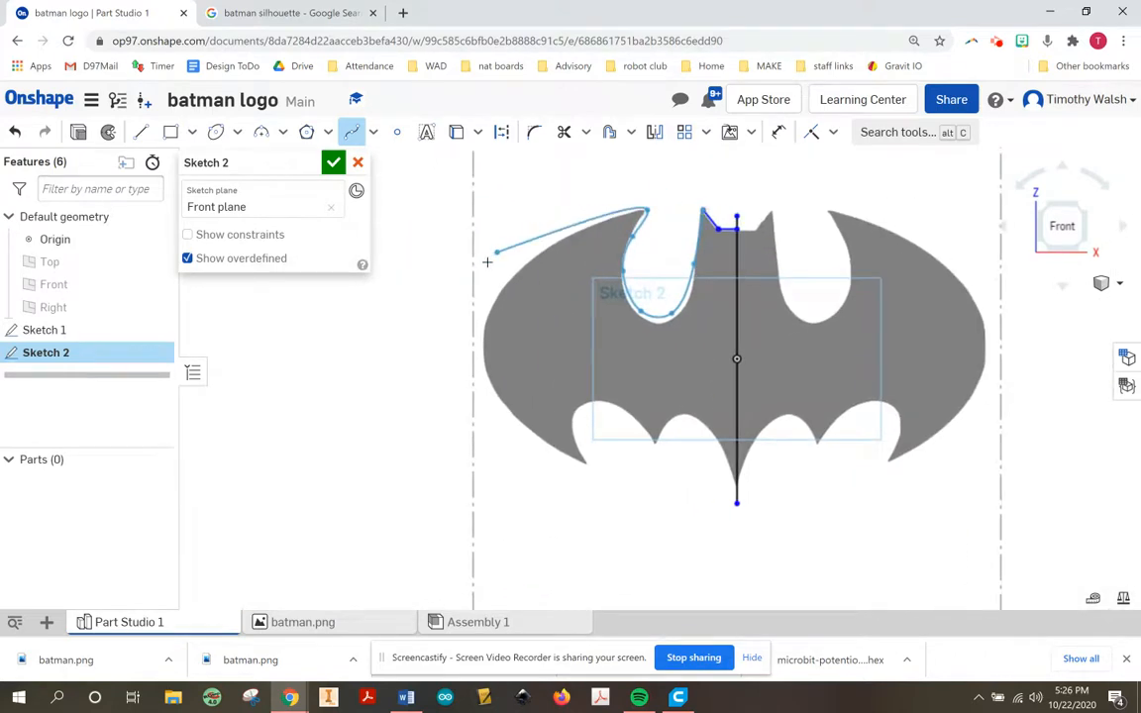
click(493, 423)
click(592, 476)
click(596, 404)
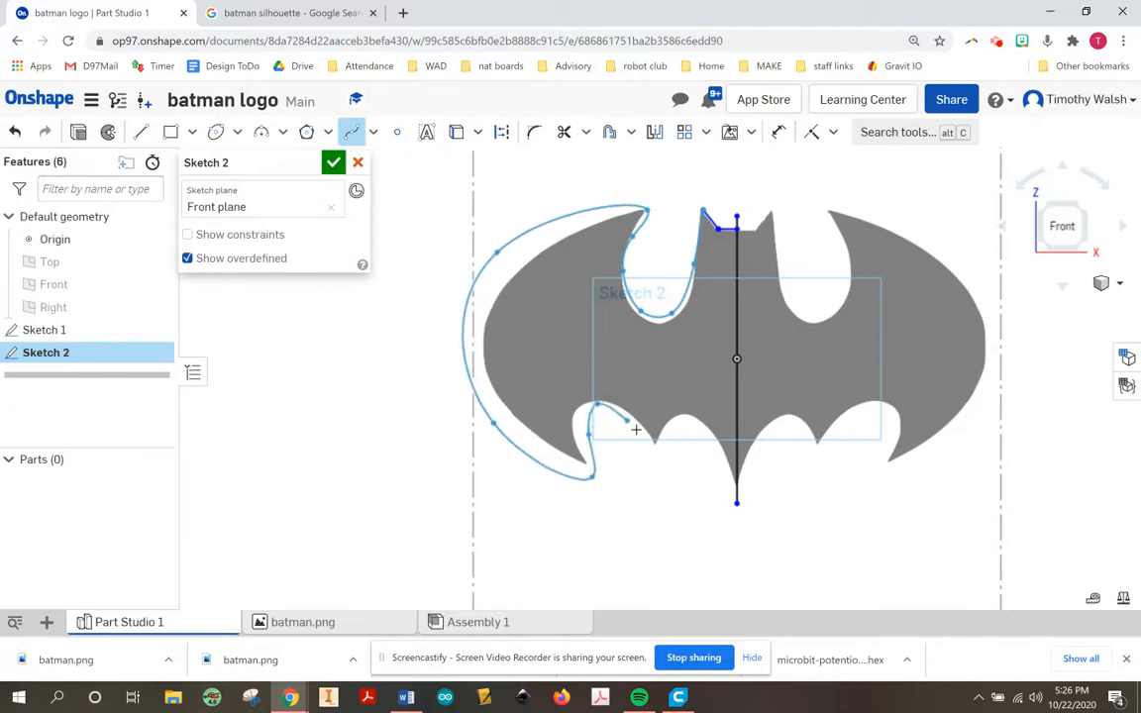
click(655, 459)
click(681, 424)
click(701, 432)
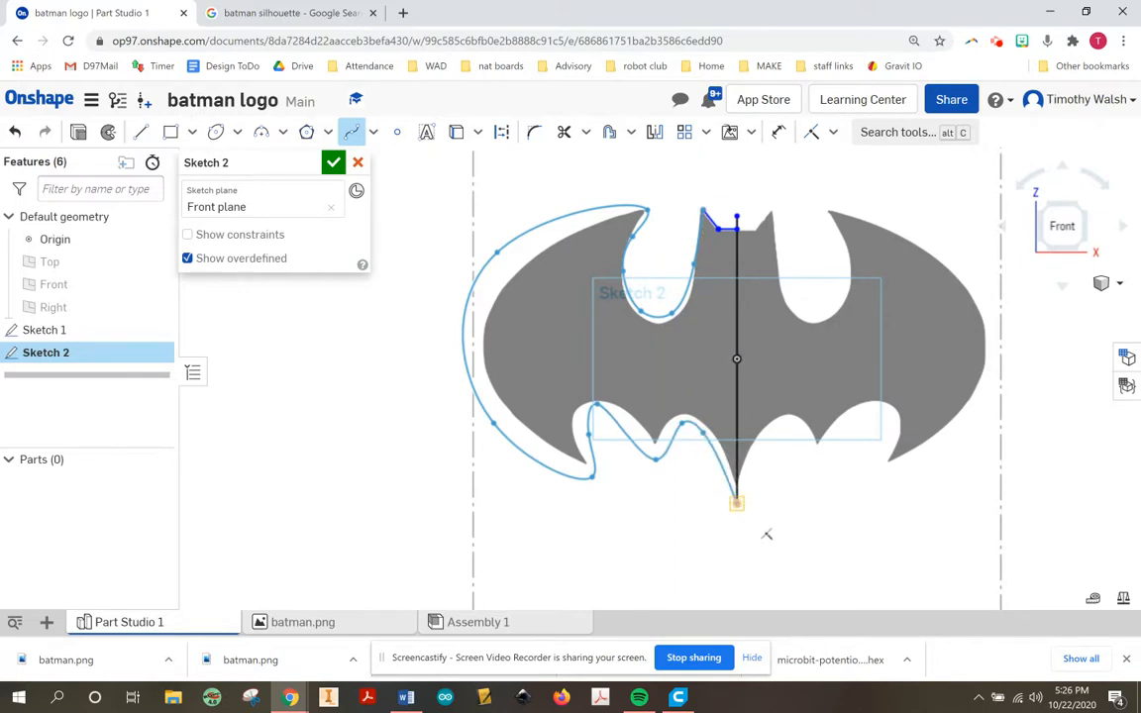
click(738, 506)
click(702, 211)
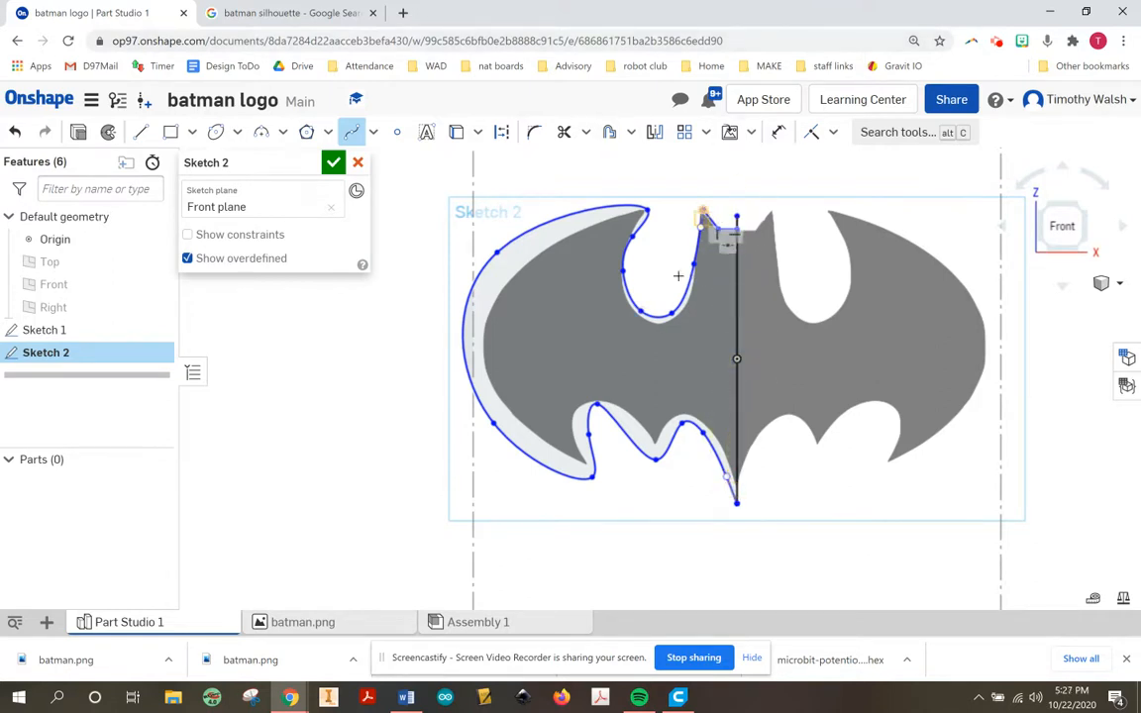
scroll(600, 283, down, 3)
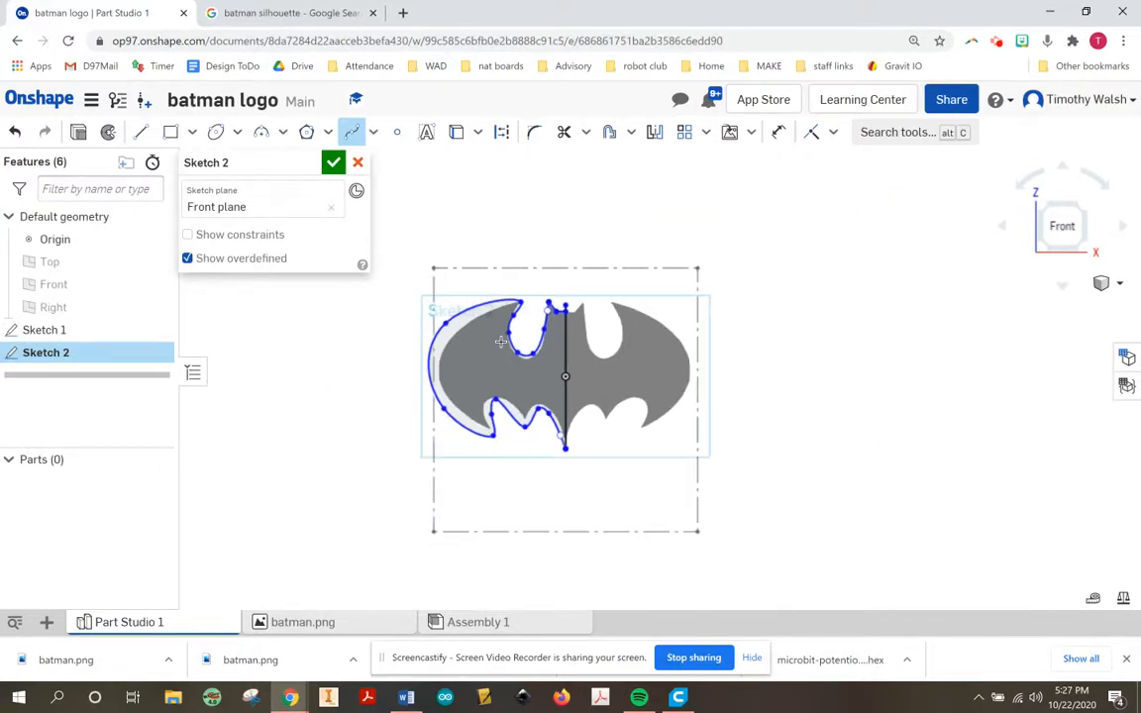
scroll(476, 354, up, 5)
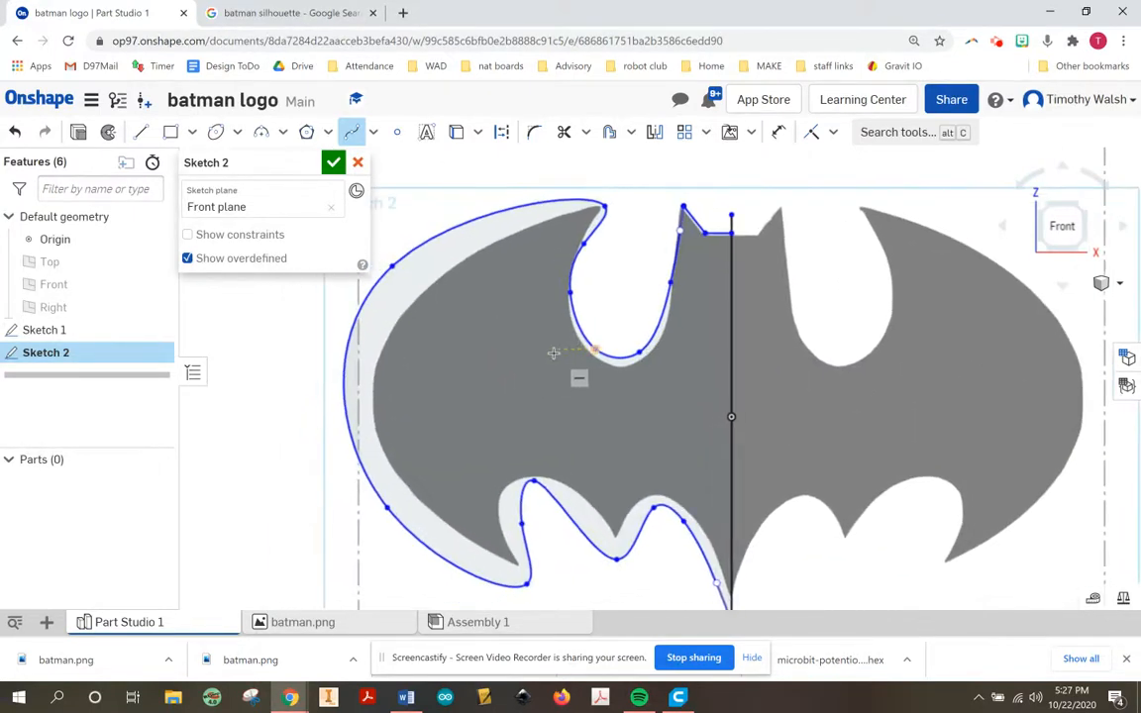
click(333, 163)
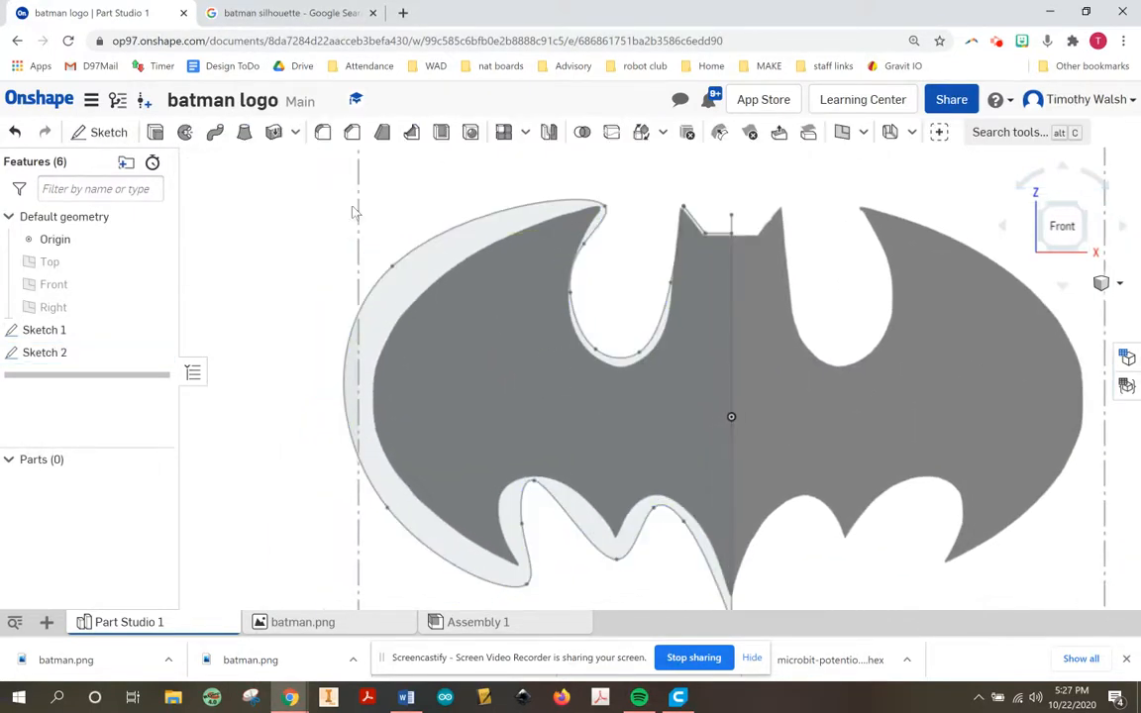
Extrude the traced half-bat region as a new solid with a blind depth of 1 in.
click(156, 132)
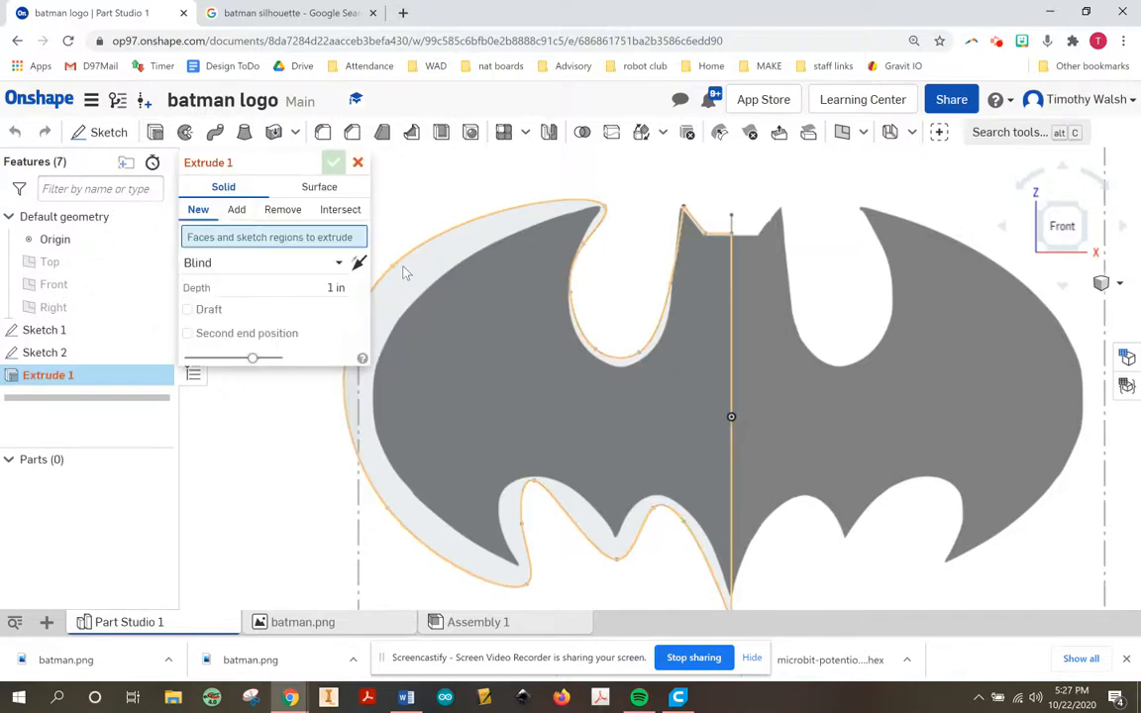
click(458, 338)
right_drag(458, 338, 448, 289)
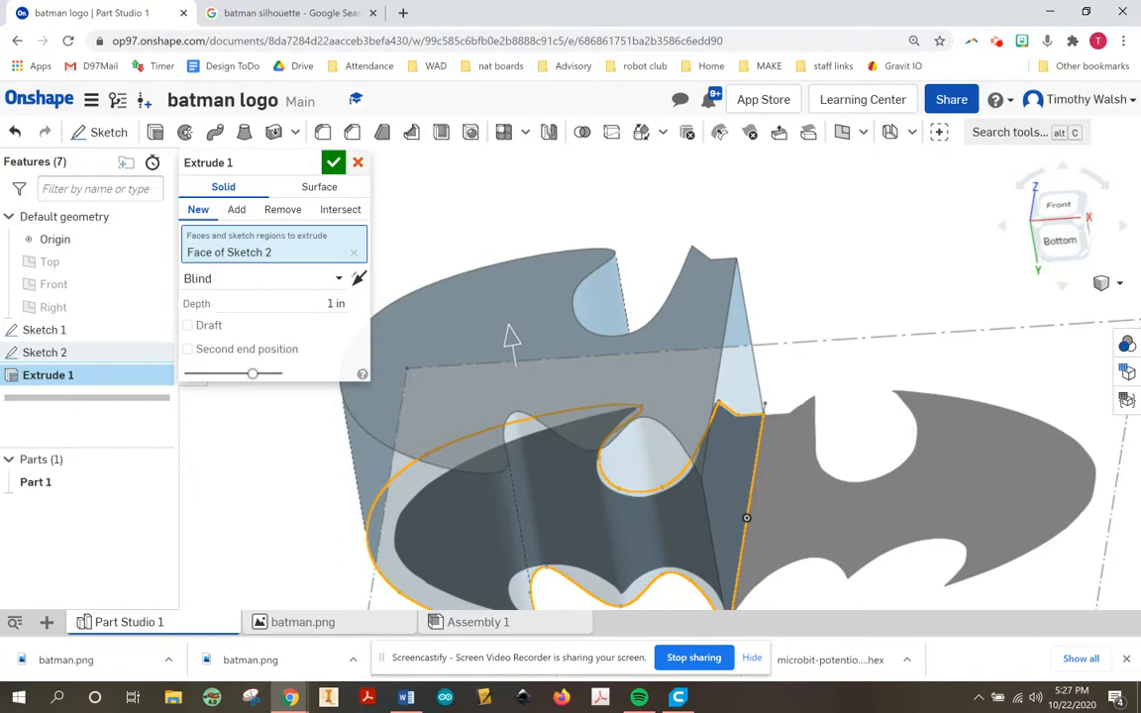
click(333, 163)
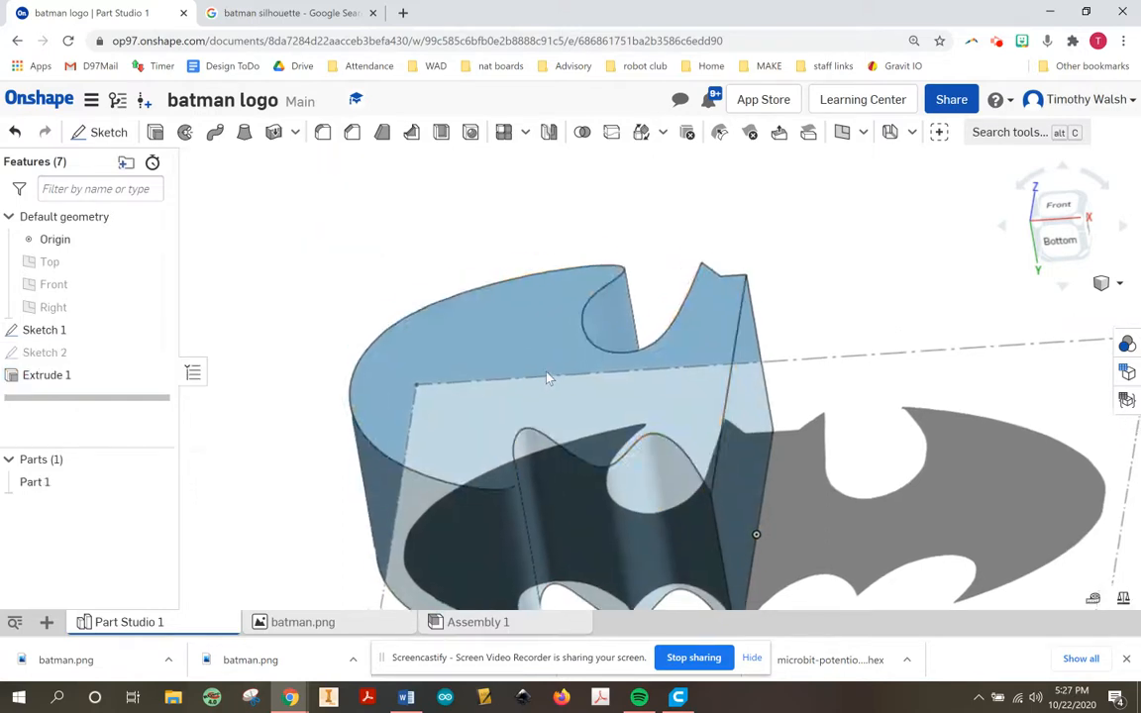
Hide Sketch 1 containing the batman image and view the extruded half-bat from an angle.
mouse_move(565, 403)
right_down()
mouse_move(567, 421)
mouse_move(561, 401)
right_up()
scroll(559, 398, up, 3)
middle_drag(549, 388, 499, 325)
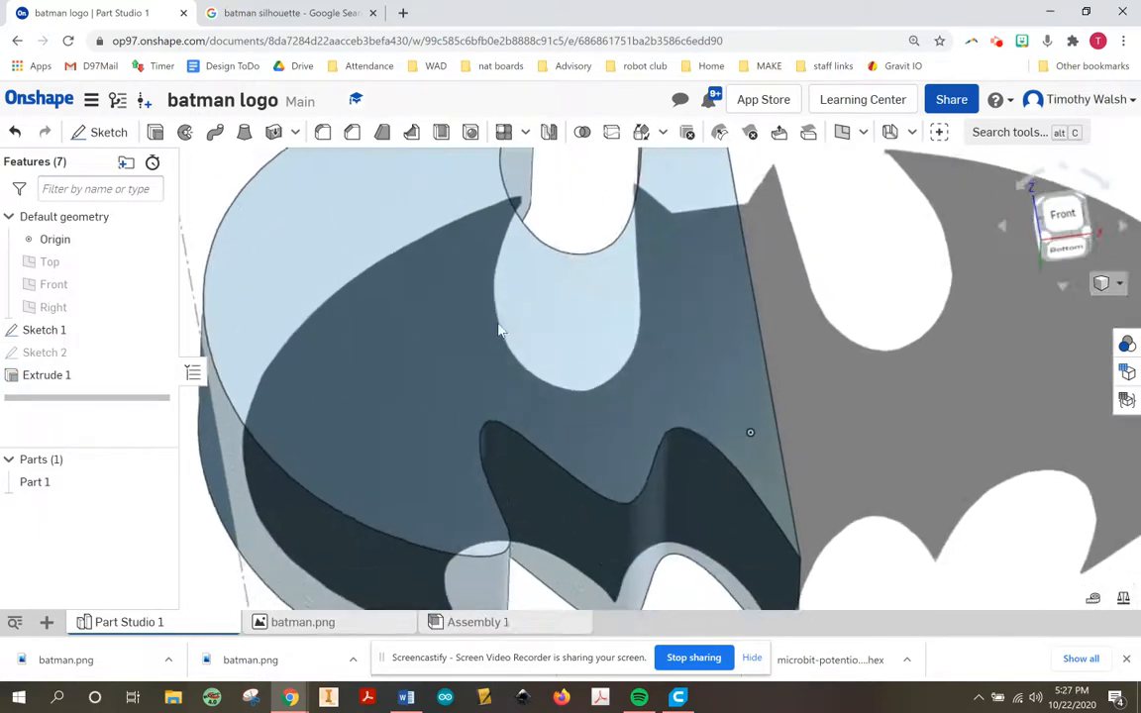
scroll(498, 330, up, 1)
scroll(499, 330, down, 5)
right_drag(438, 354, 494, 348)
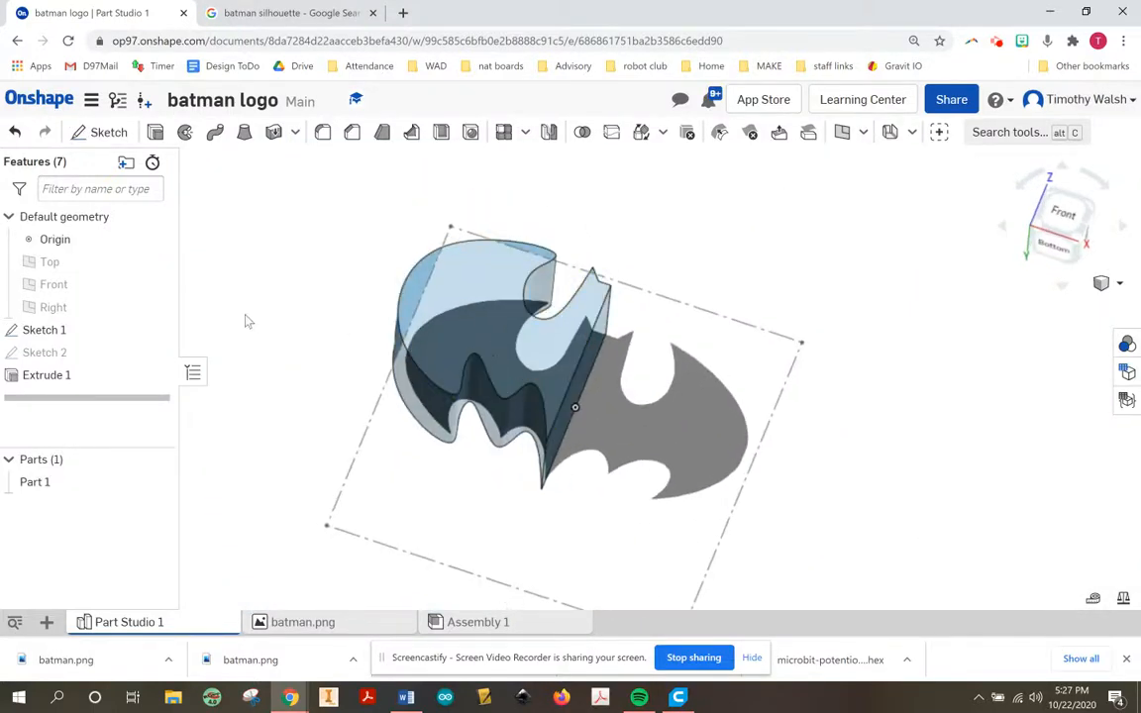
click(157, 332)
mouse_move(255, 352)
right_down()
mouse_move(324, 334)
mouse_move(263, 334)
mouse_move(259, 368)
right_up()
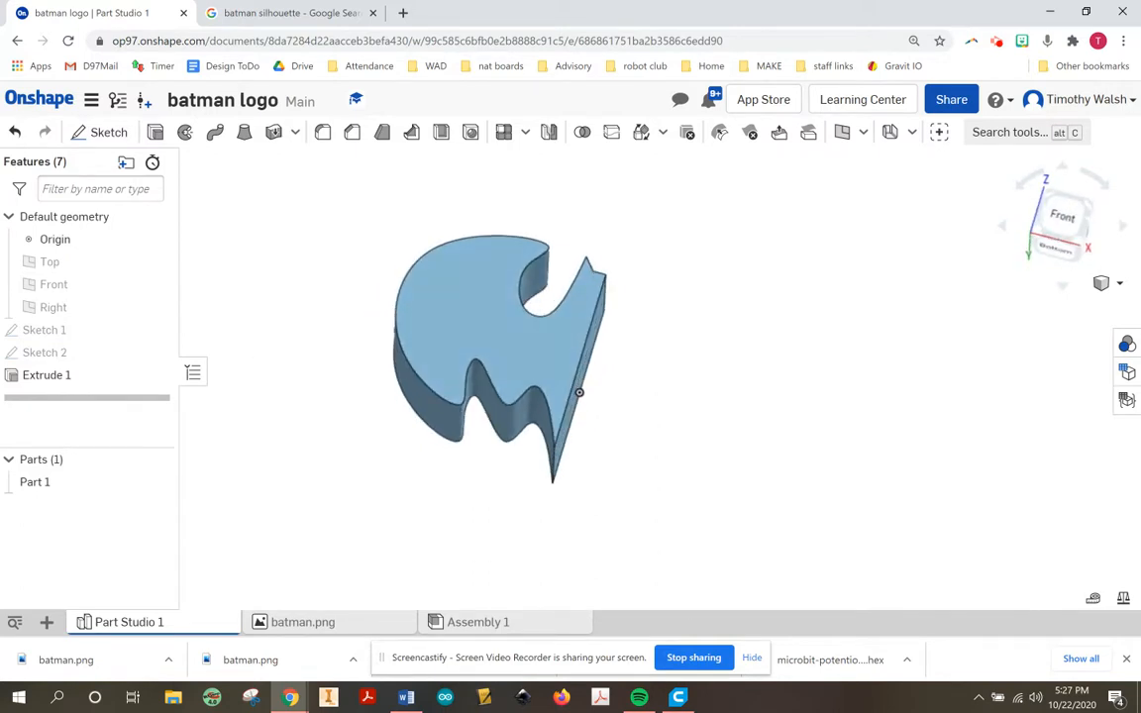
scroll(499, 290, up, 5)
scroll(590, 422, down, 2)
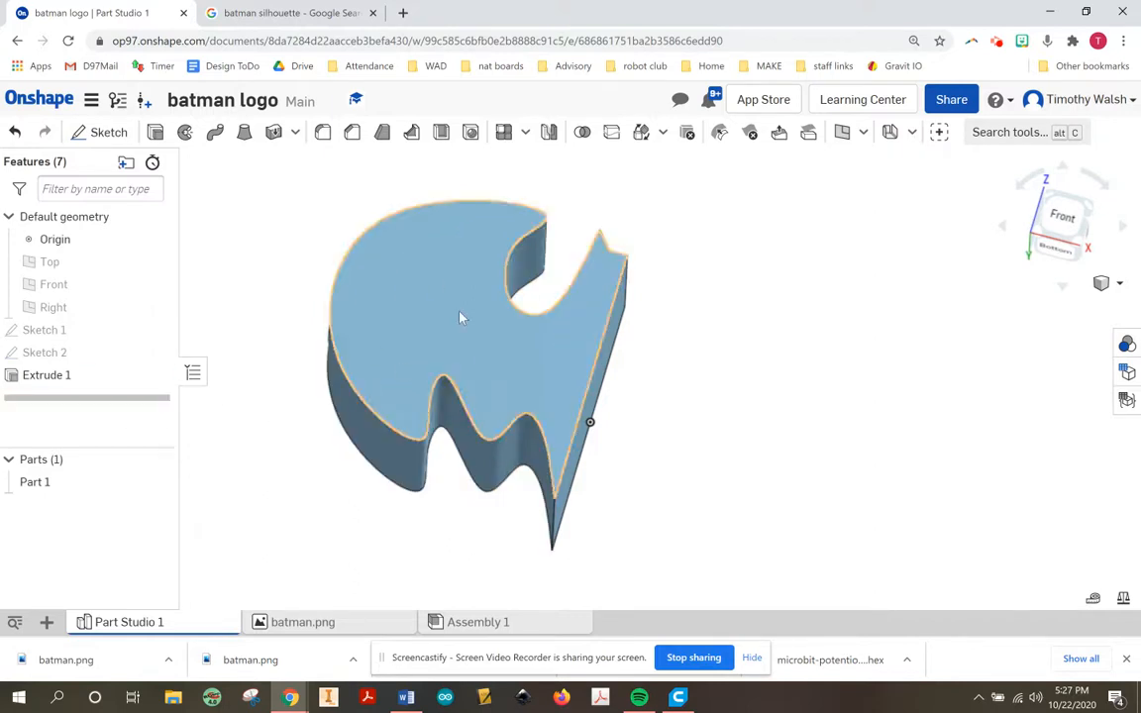
Review the settings of the half-bat extrusion and close them without changes.
right_click(48, 385)
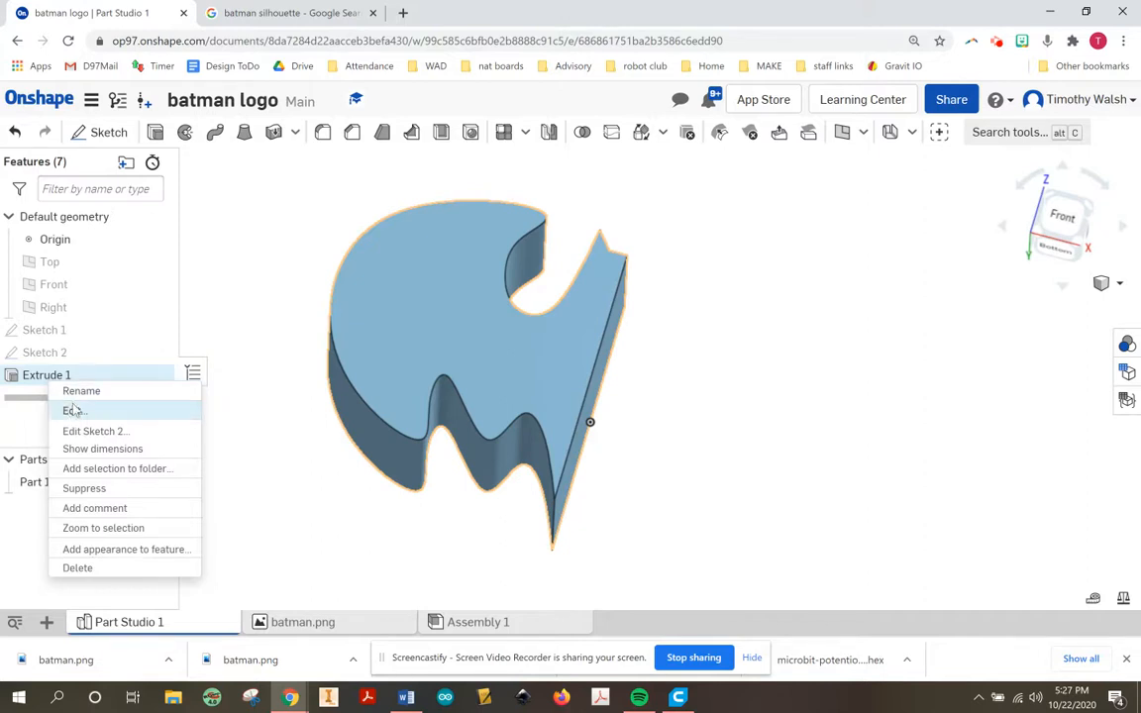
click(73, 410)
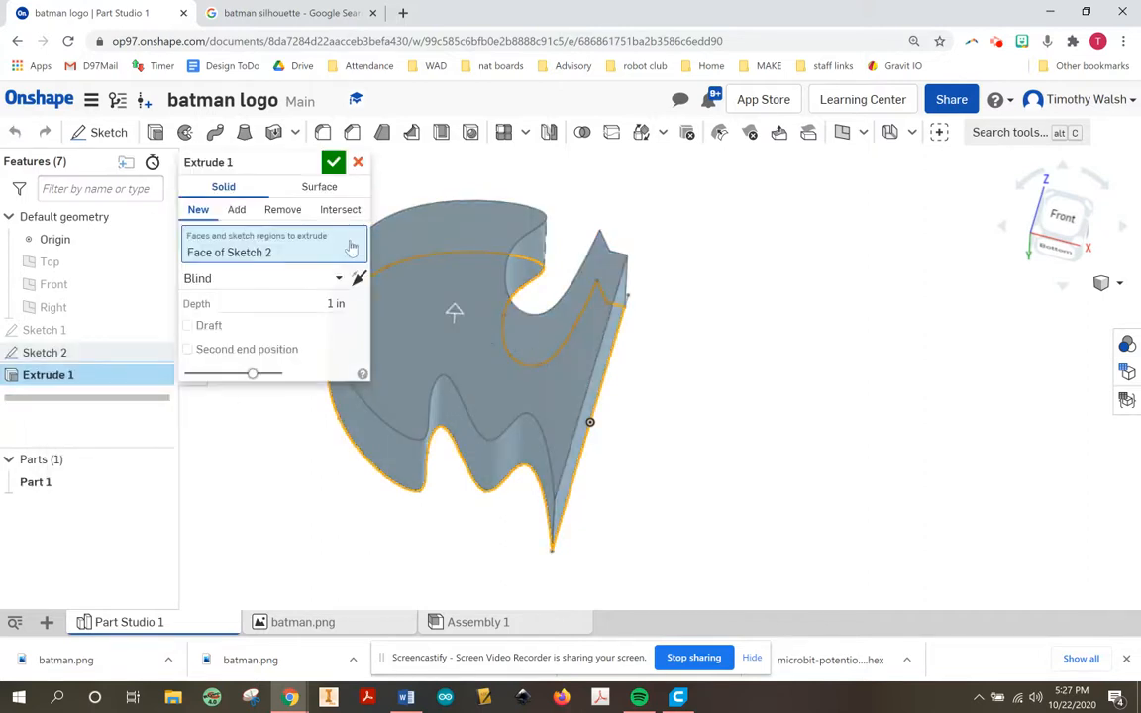
click(334, 162)
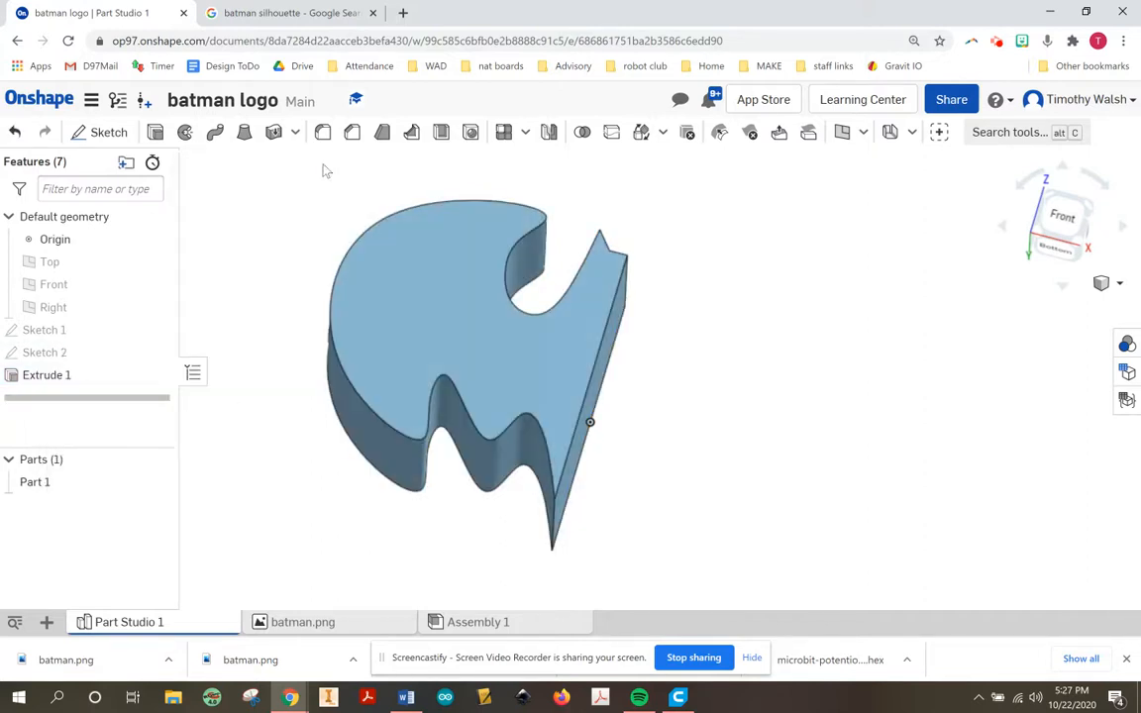
Reopen Sketch 2 for editing, view it face-on, and show Sketch 1's batman image behind the traced outline.
right_click(45, 352)
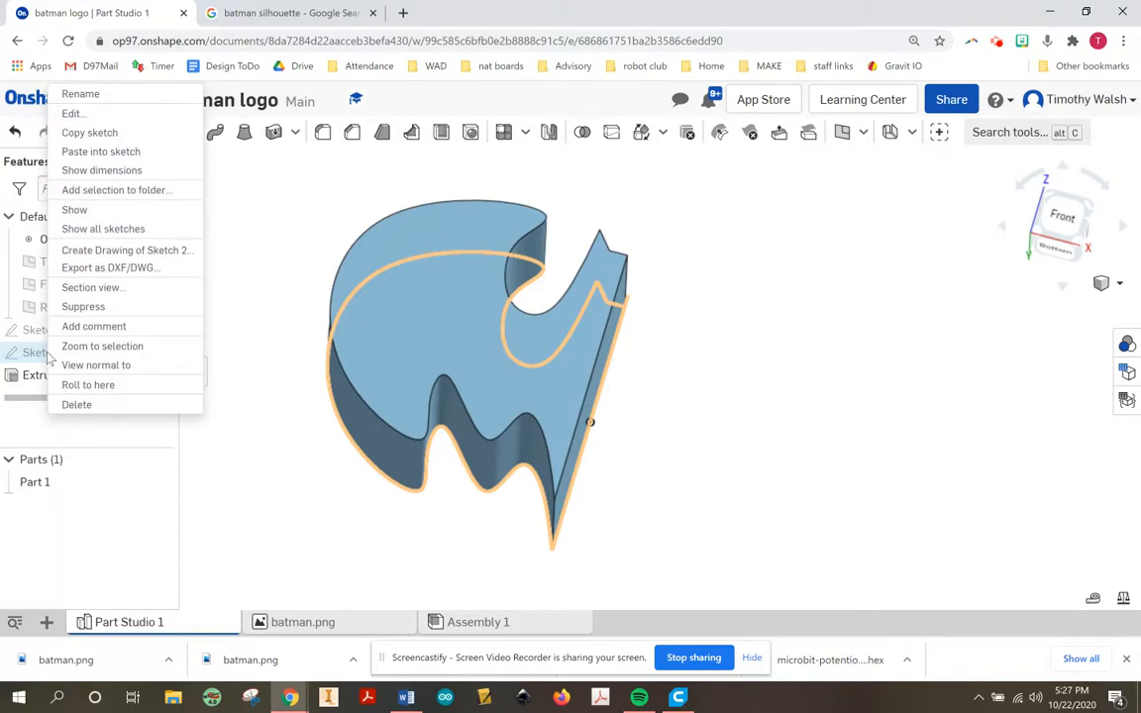
click(73, 114)
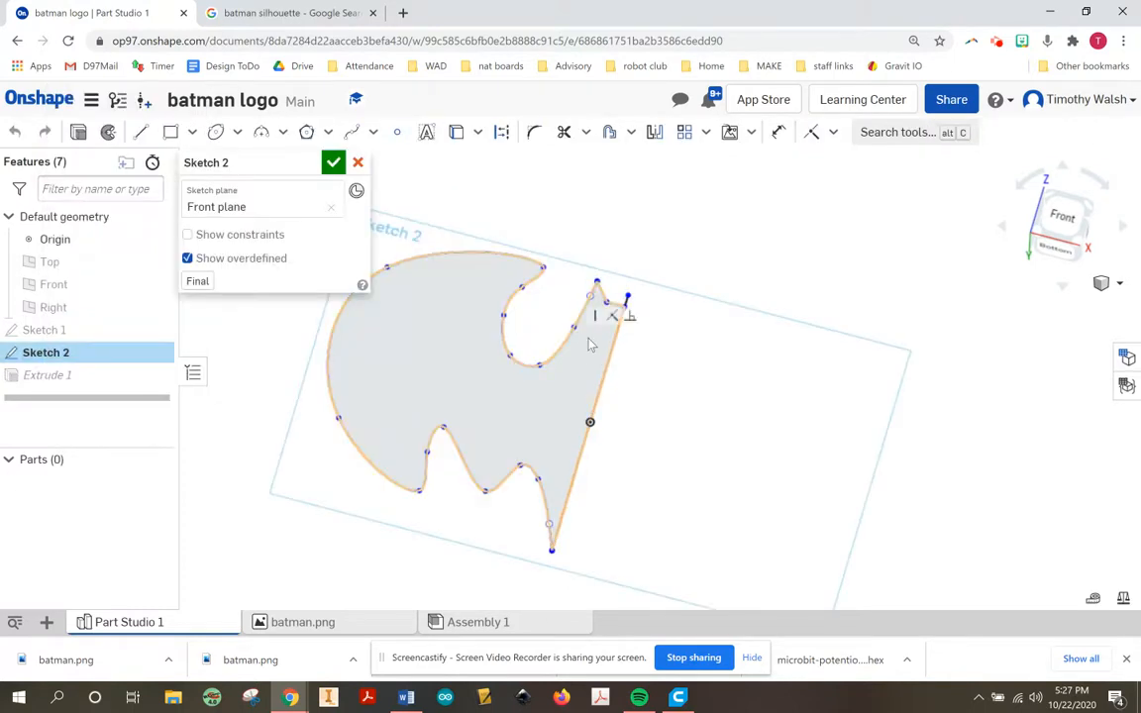
key(n)
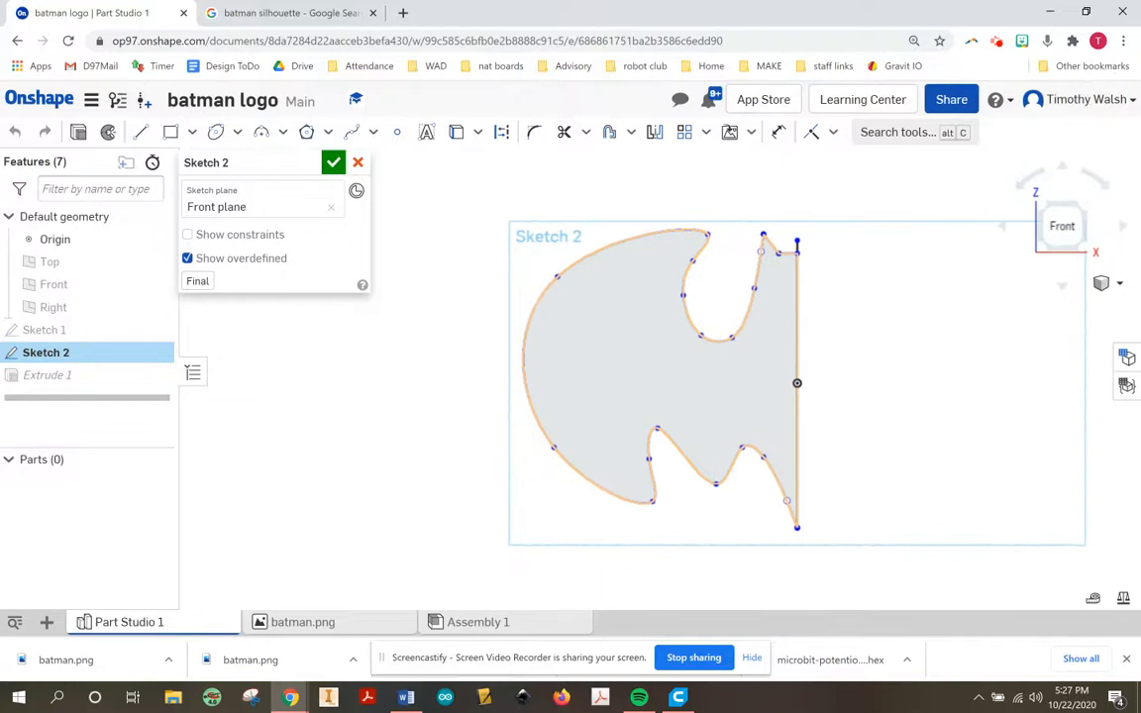
scroll(693, 357, down, 3)
scroll(694, 357, up, 4)
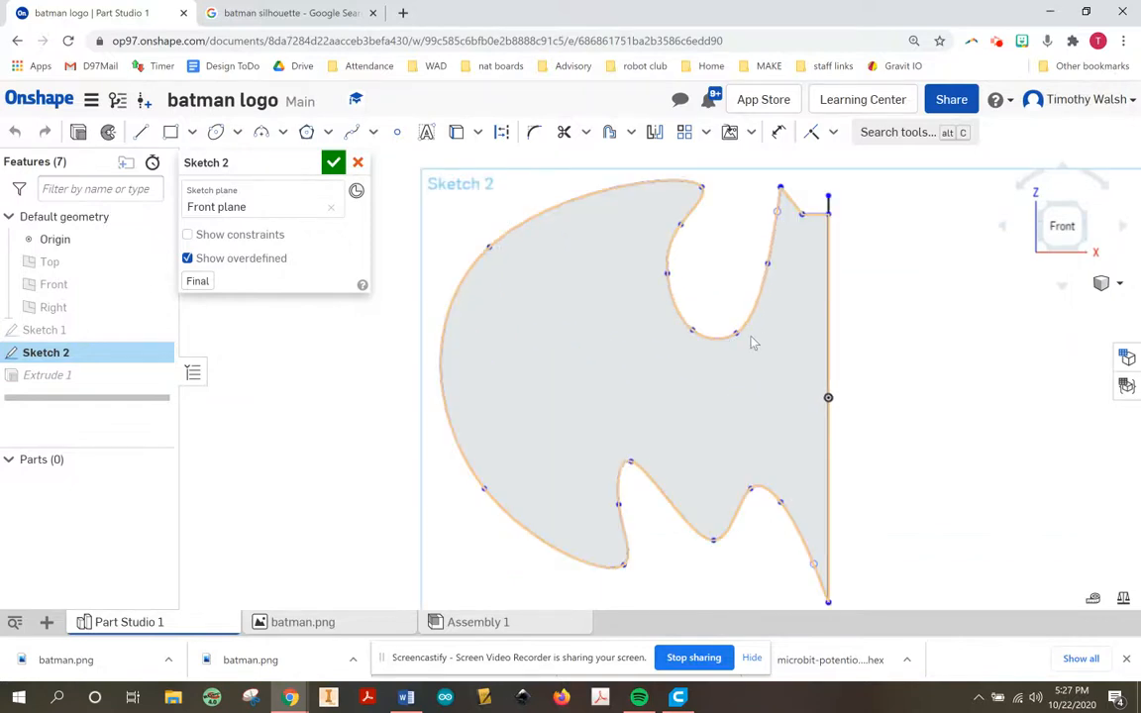
scroll(753, 343, up, 5)
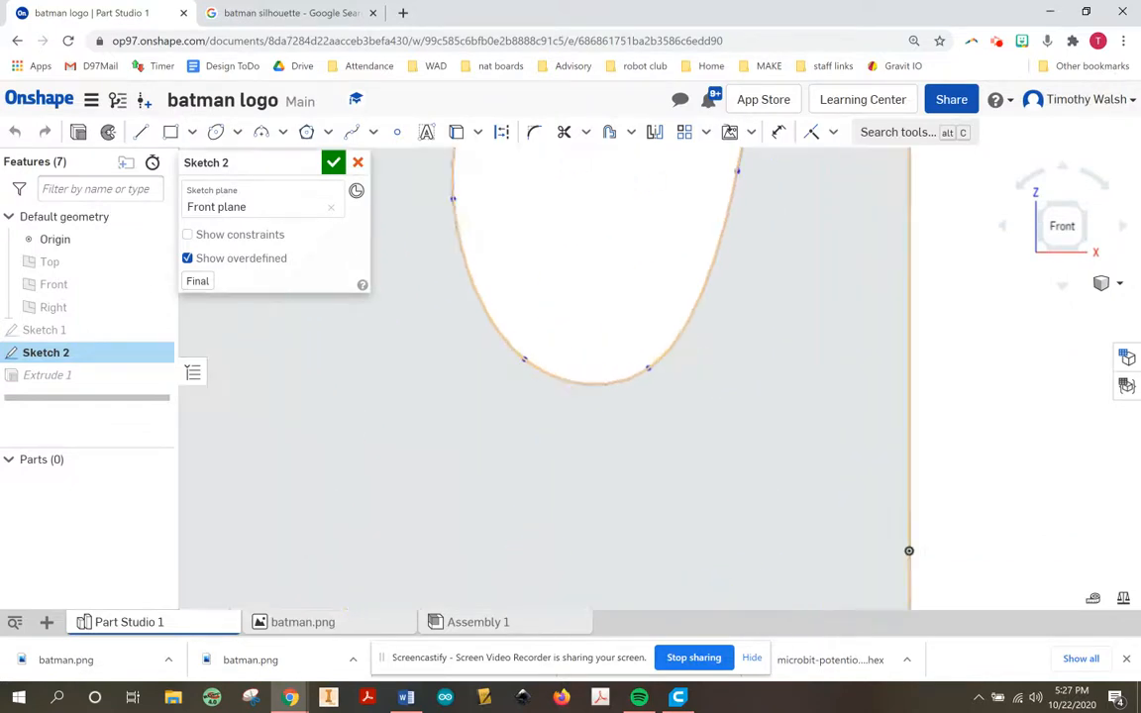
scroll(695, 347, down, 3)
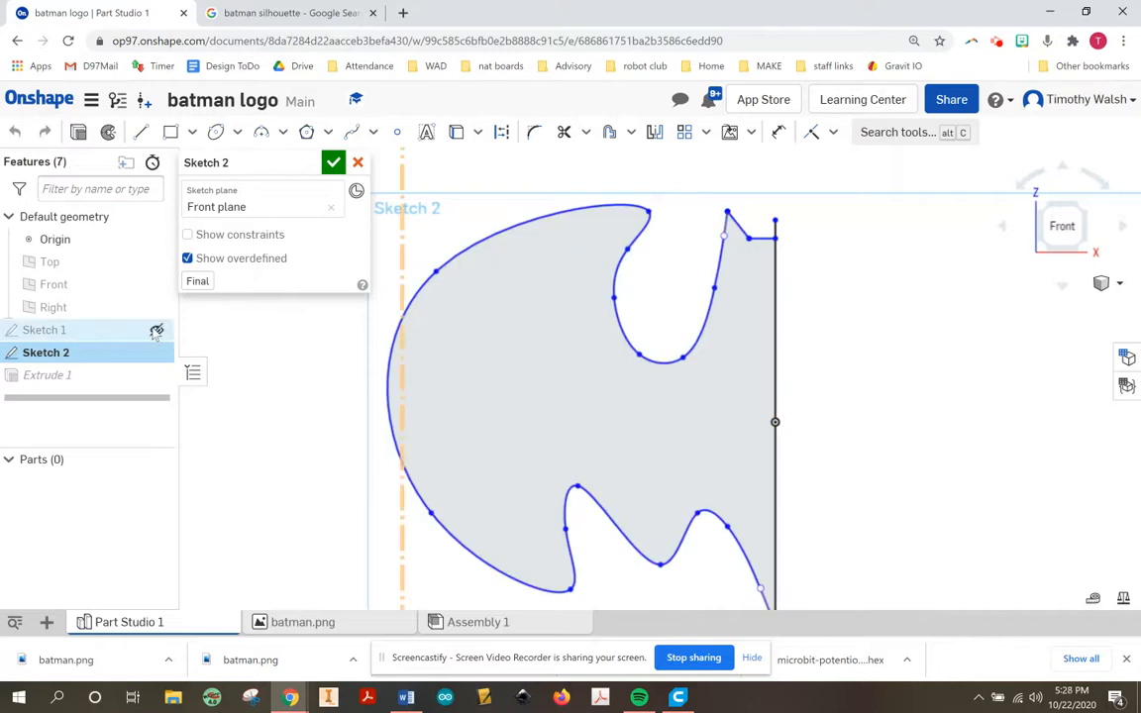
click(156, 330)
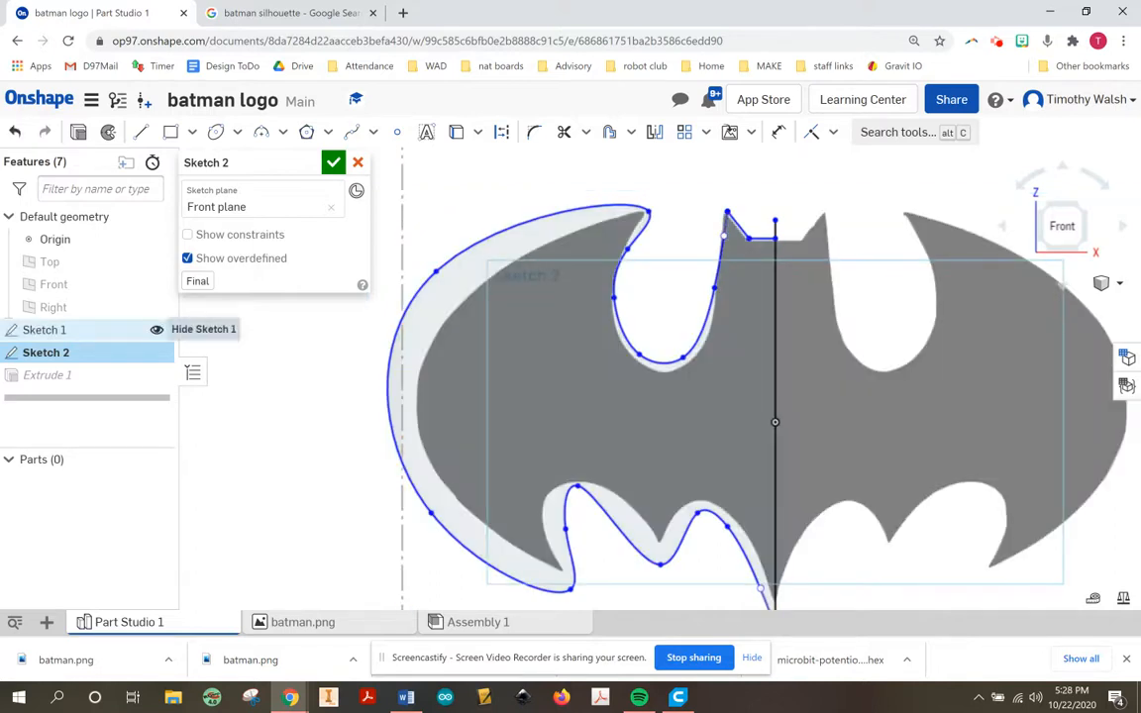
click(157, 329)
click(157, 331)
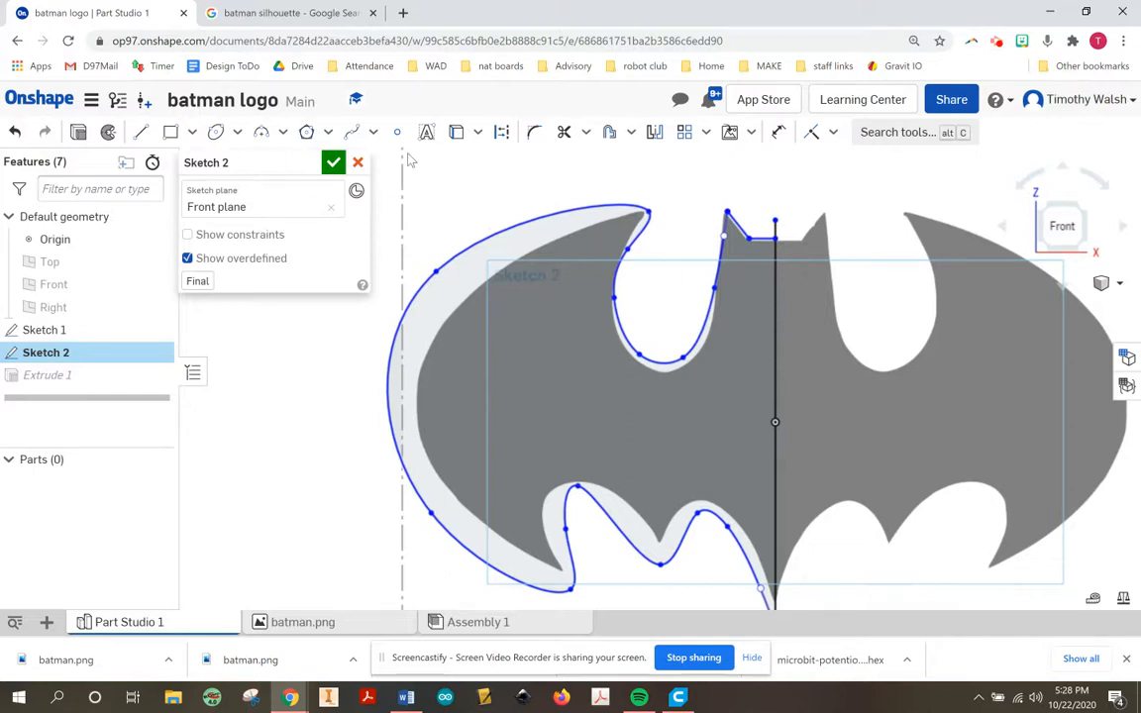
Add extra spline points along the outer wing, upper notch and scalloped lower edge, and finish the sketch.
click(374, 133)
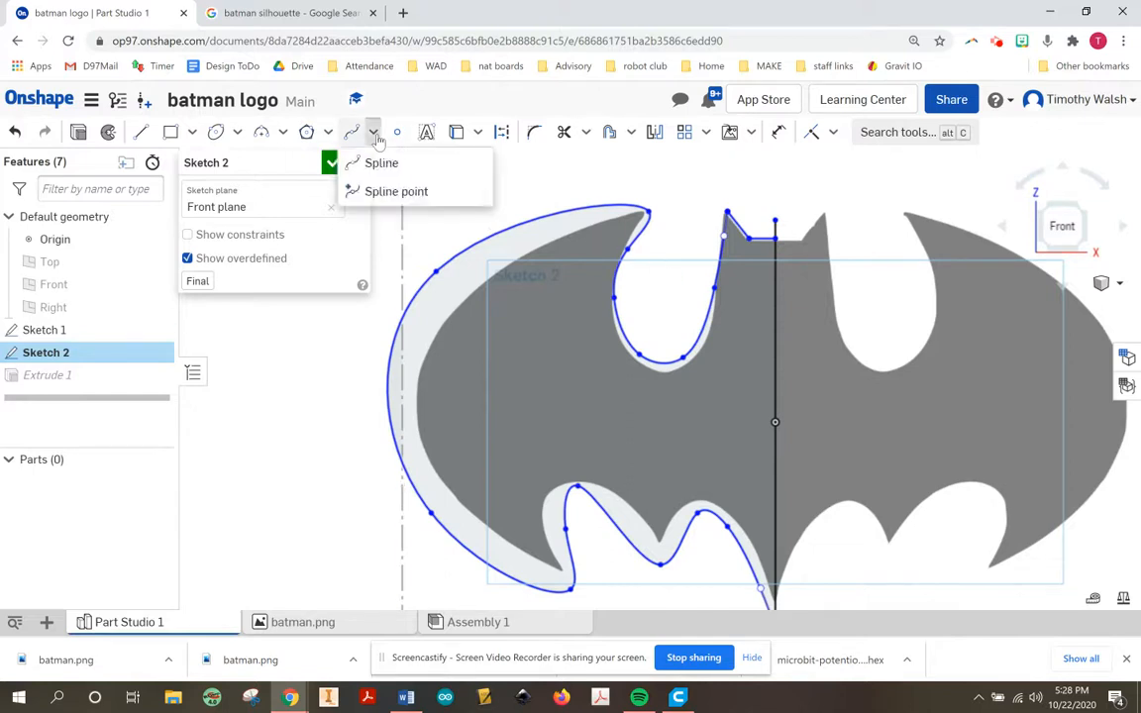
click(397, 192)
click(373, 133)
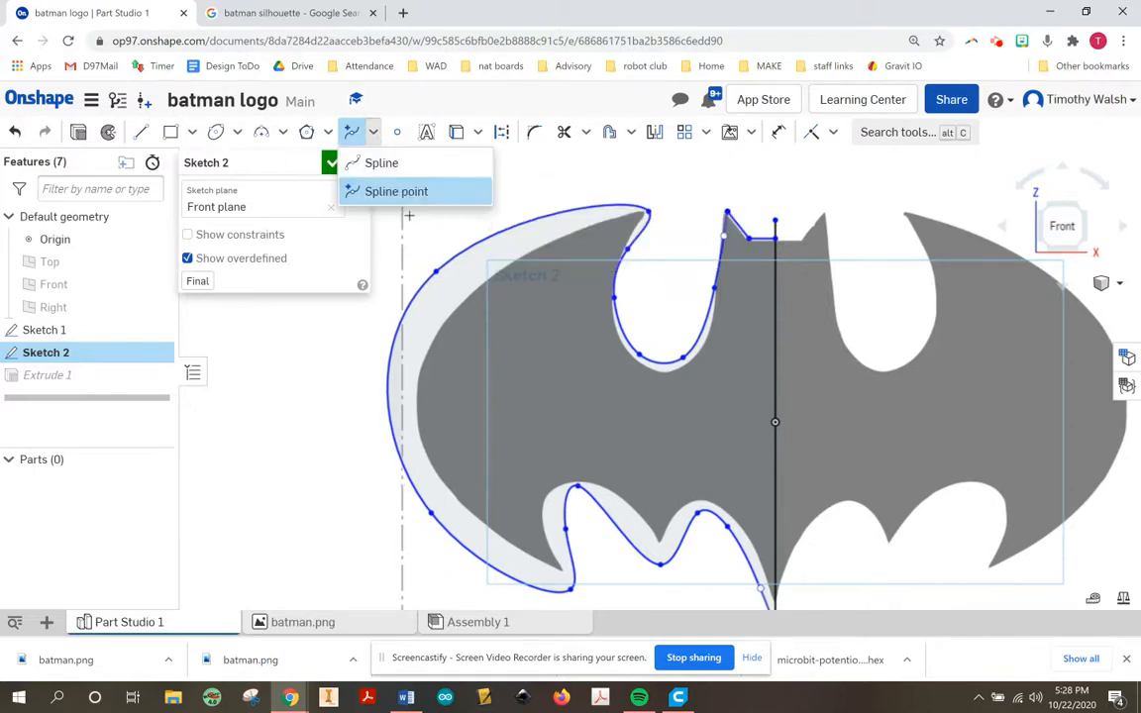
key(Escape)
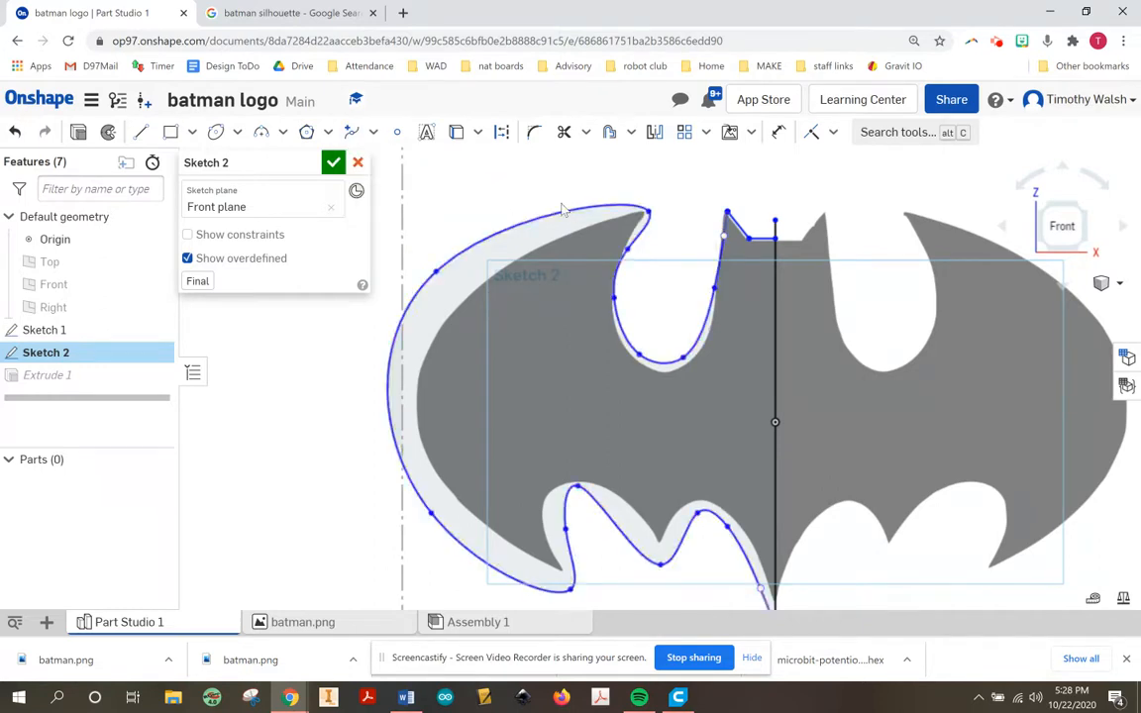
click(353, 132)
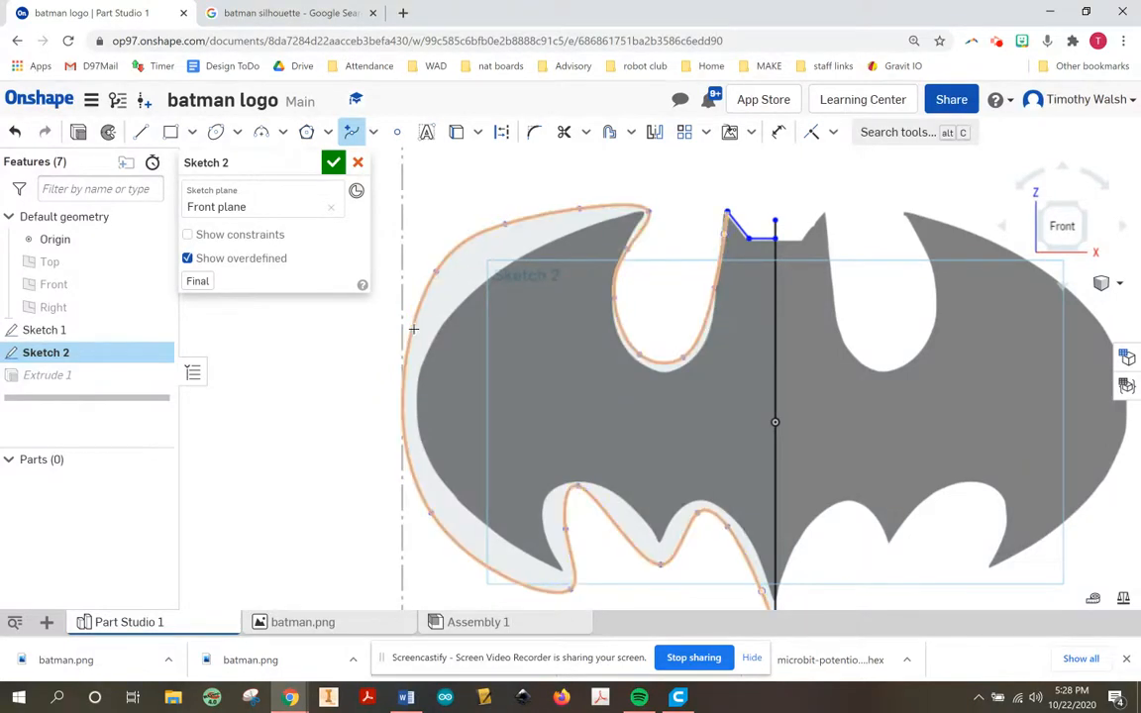
click(404, 415)
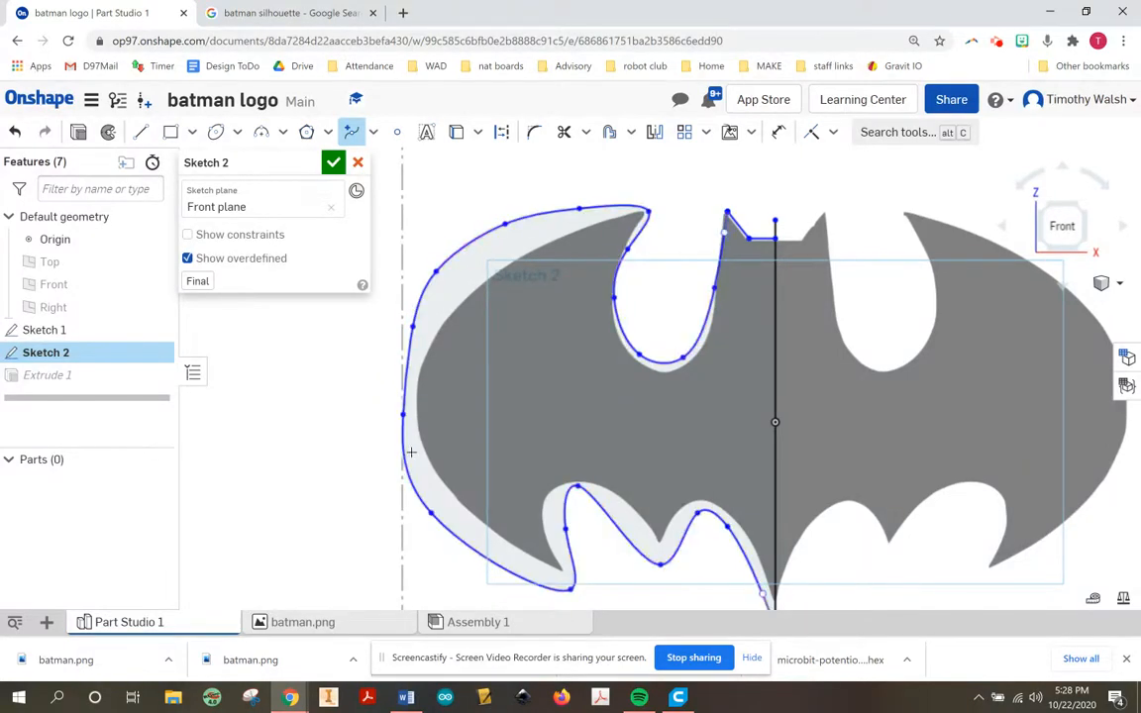
click(408, 470)
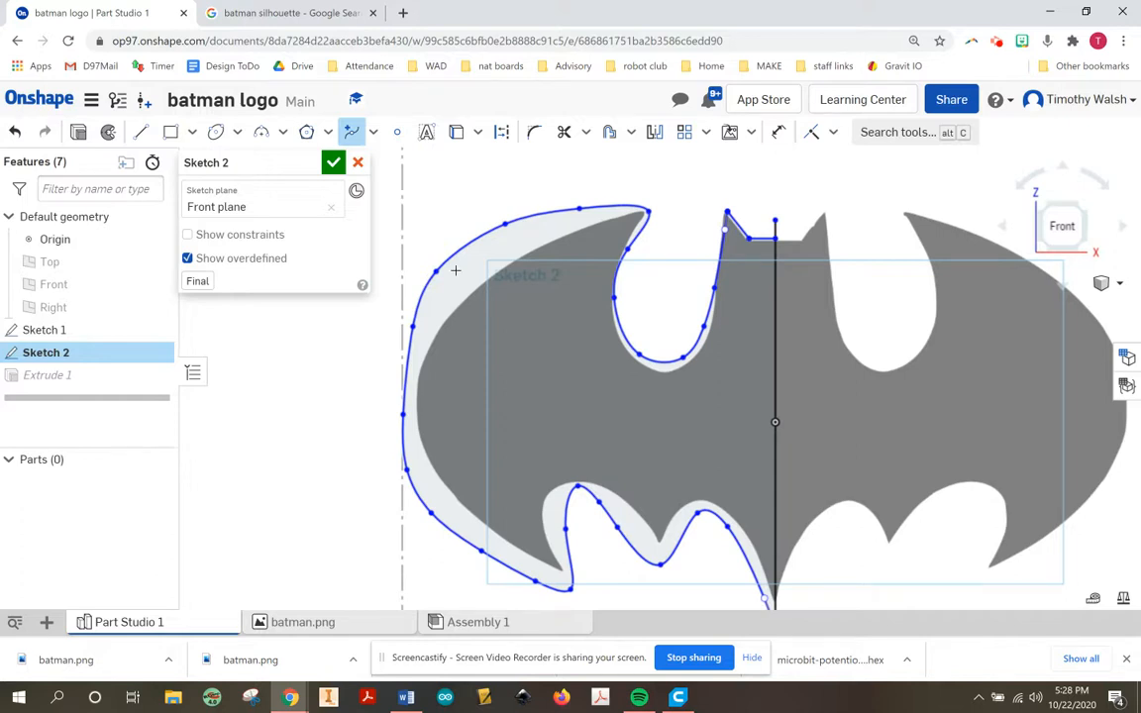
click(333, 163)
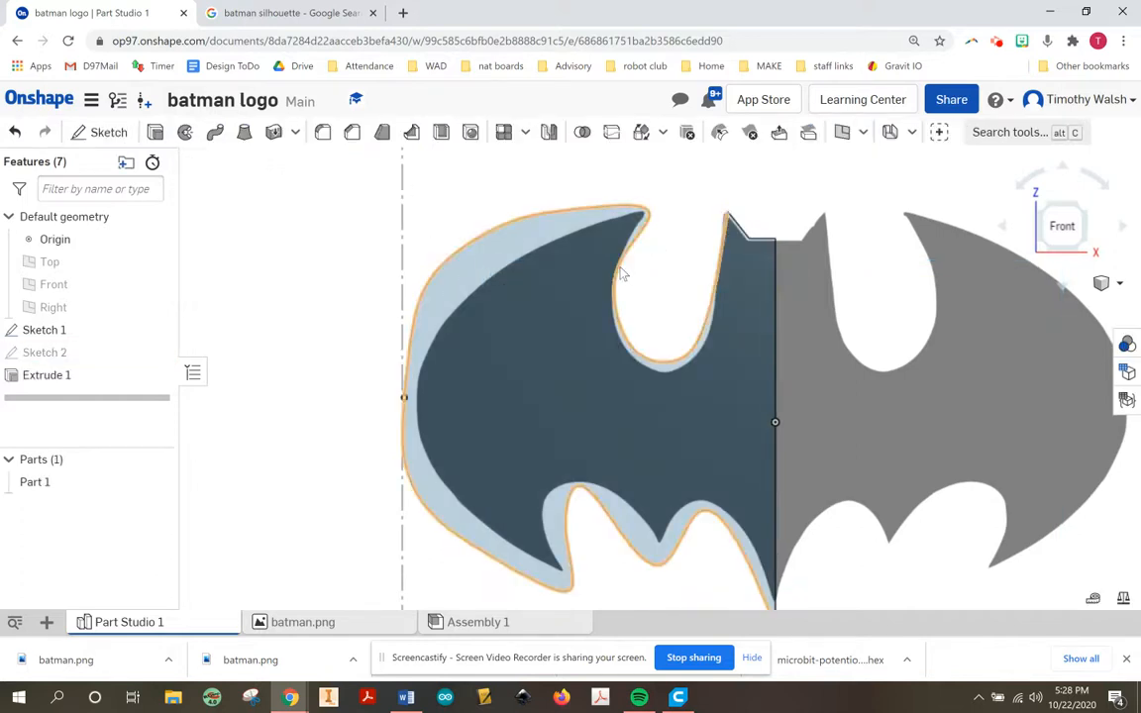
Edit Sketch 2 again and move the spline points along the upper outer wing onto the silhouette's edge.
scroll(625, 272, up, 2)
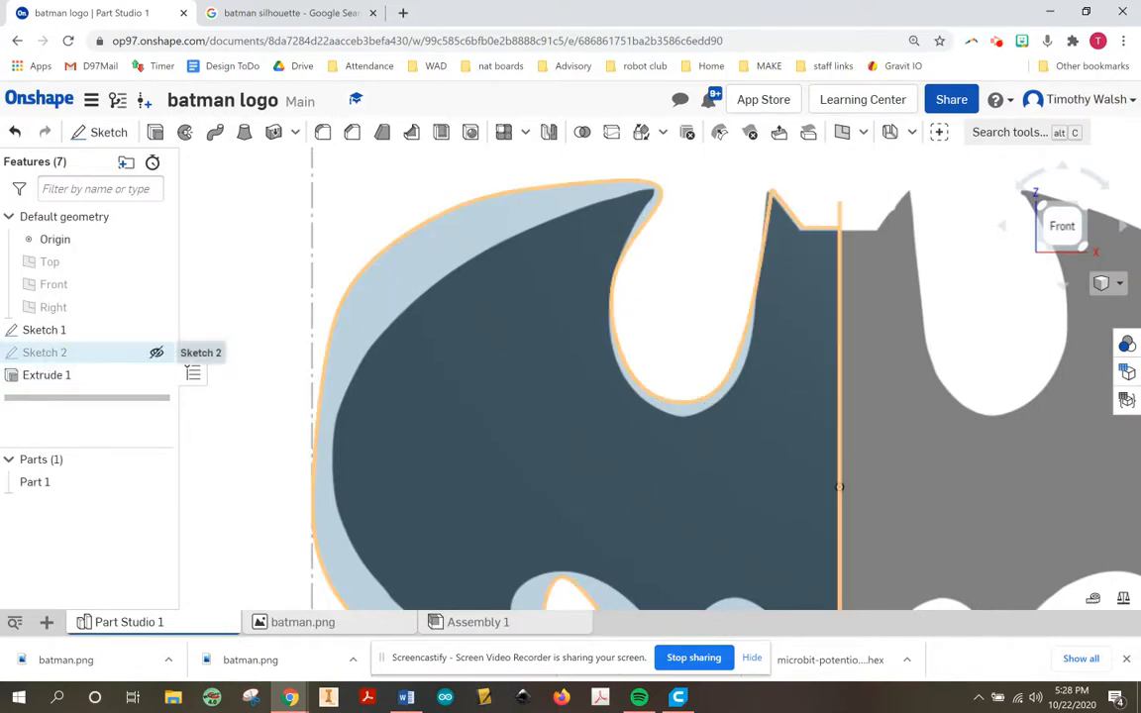
right_click(29, 353)
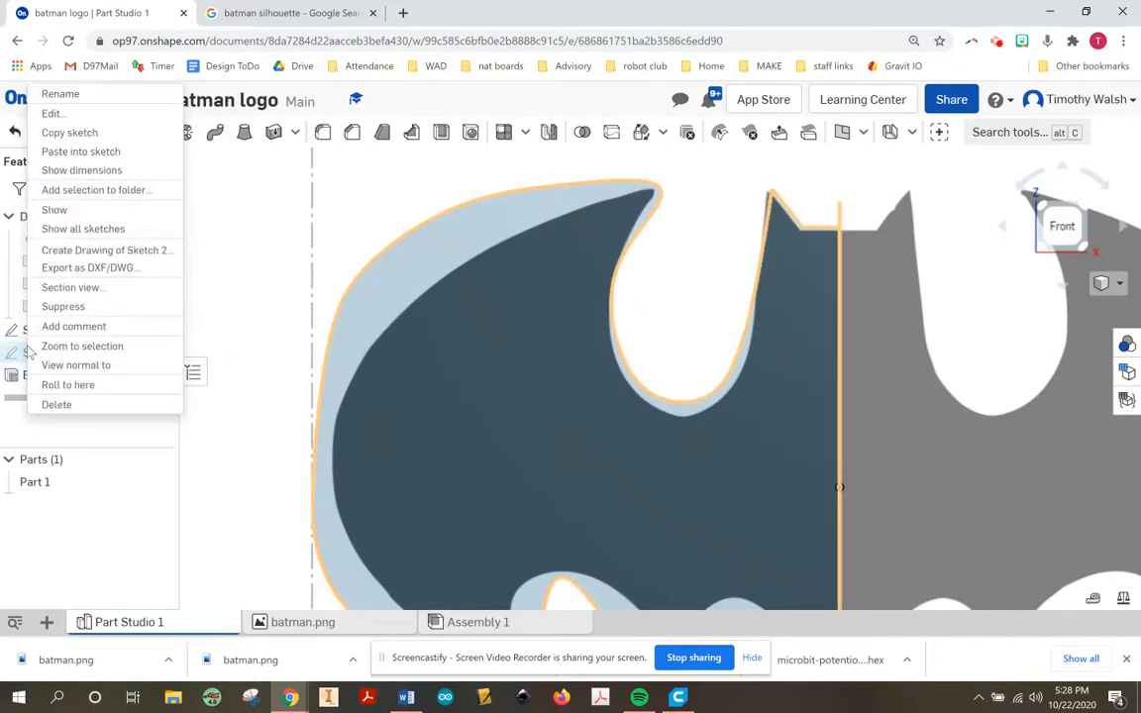
click(75, 116)
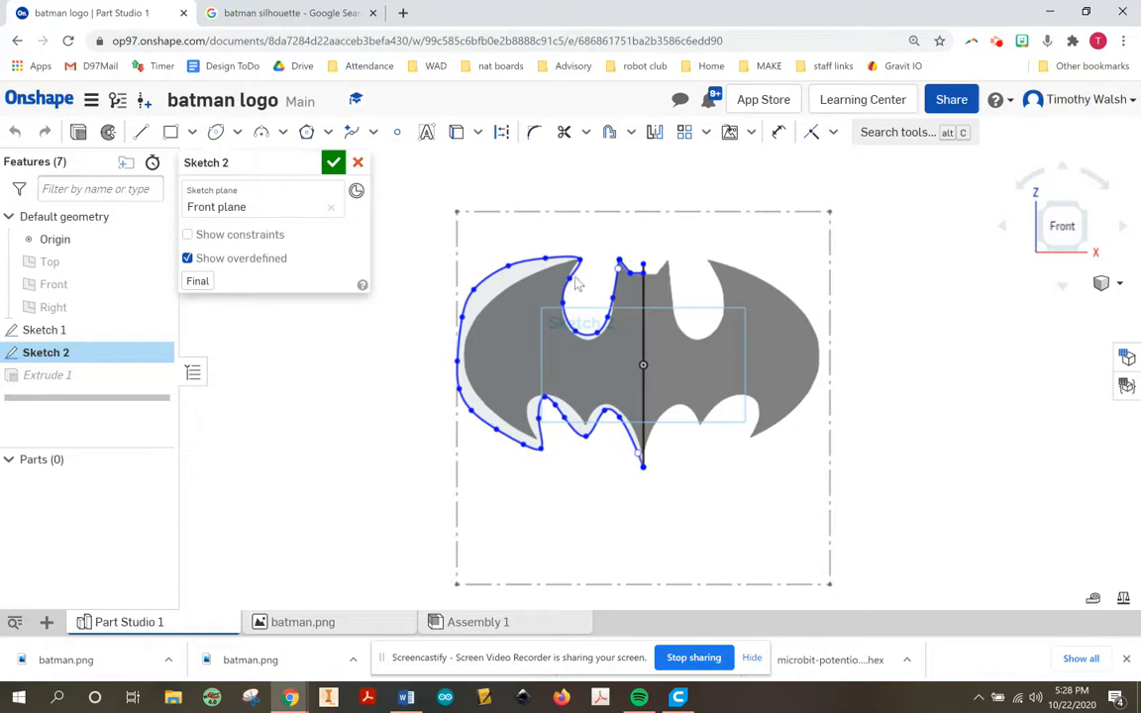
scroll(580, 285, up, 3)
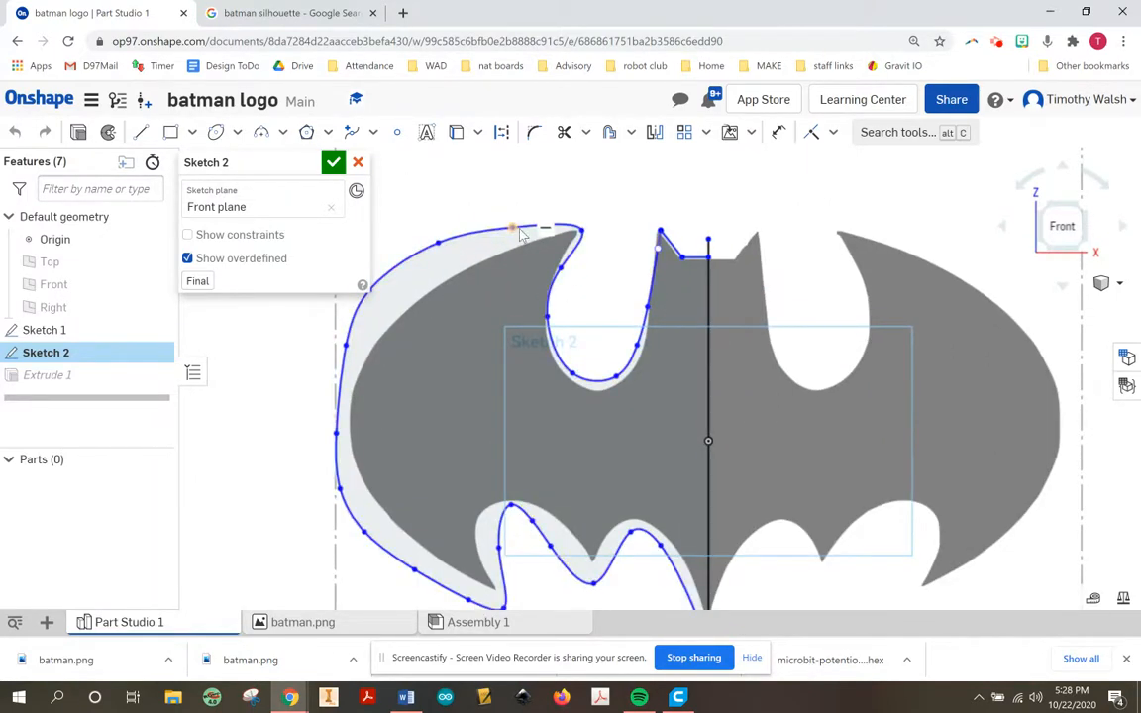
drag(512, 229, 515, 245)
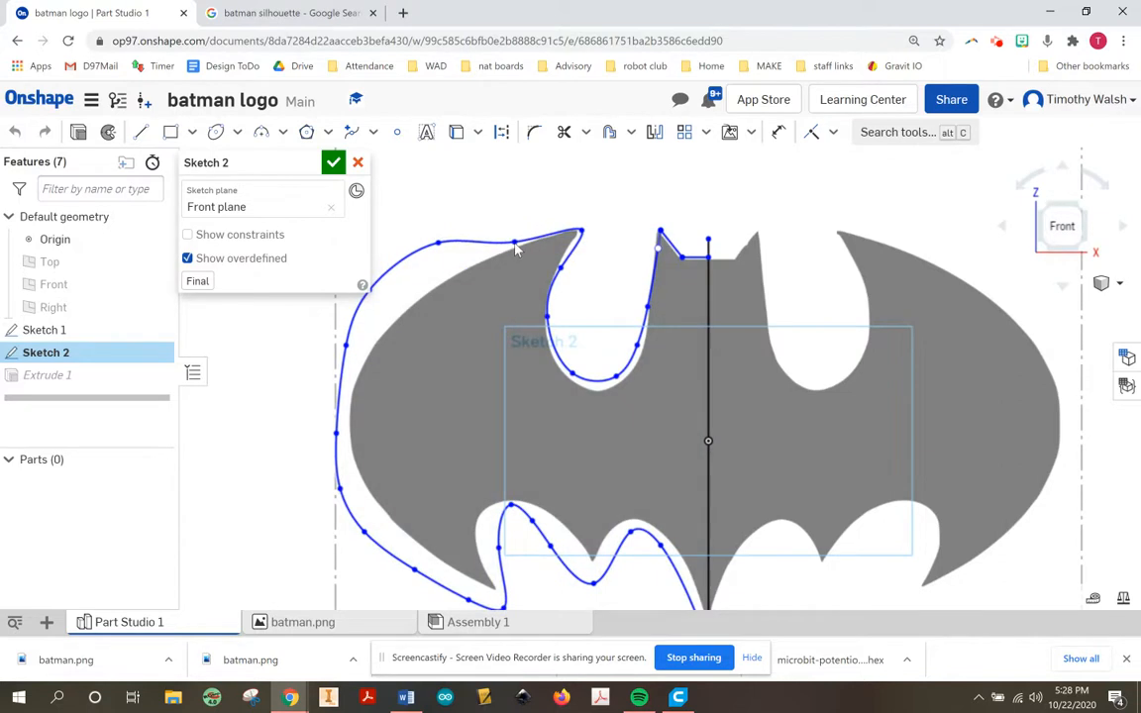
drag(438, 243, 452, 275)
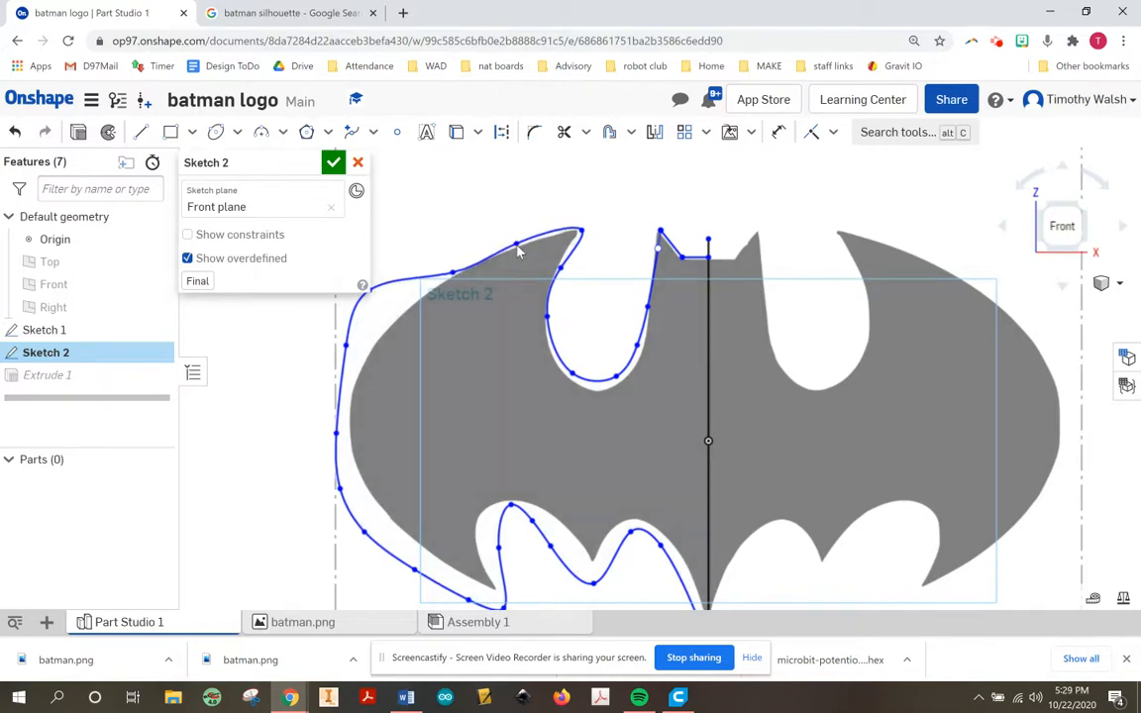
middle_drag(420, 245, 495, 229)
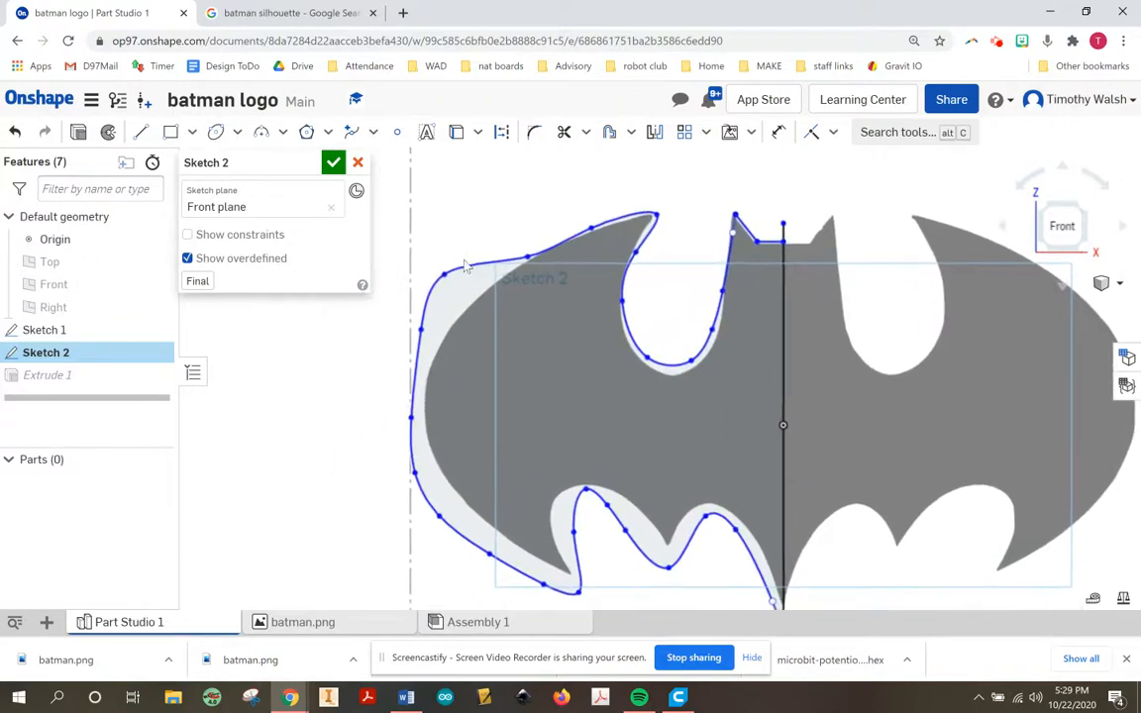
mouse_move(454, 288)
mouse_down()
mouse_move(472, 305)
mouse_move(438, 348)
mouse_up()
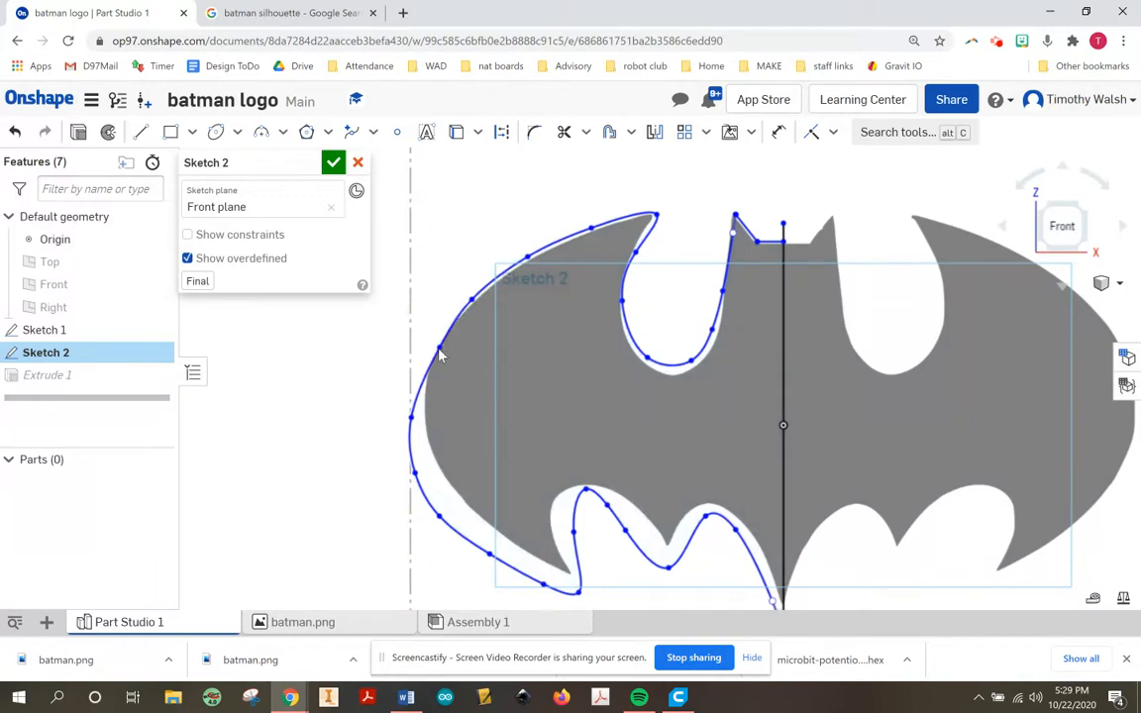
Move the spline points along the lower outer wing and its lower tip onto the silhouette's edge.
drag(414, 423, 423, 417)
drag(416, 473, 439, 473)
drag(442, 520, 459, 505)
drag(493, 556, 506, 545)
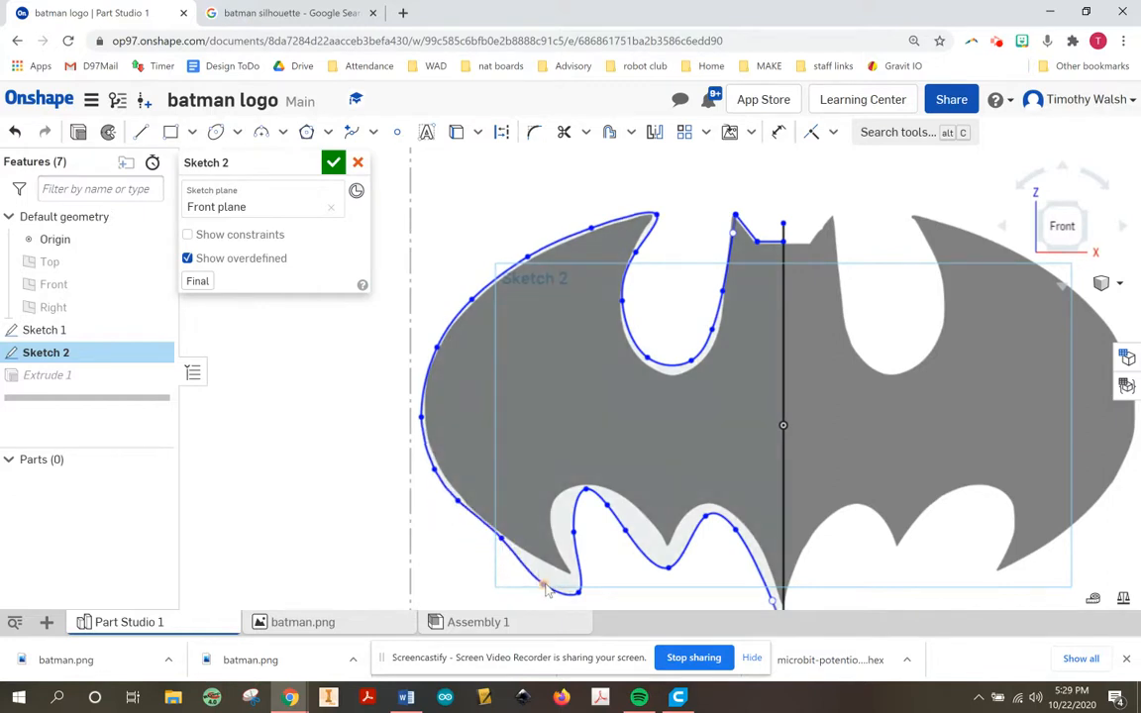
drag(551, 581, 576, 579)
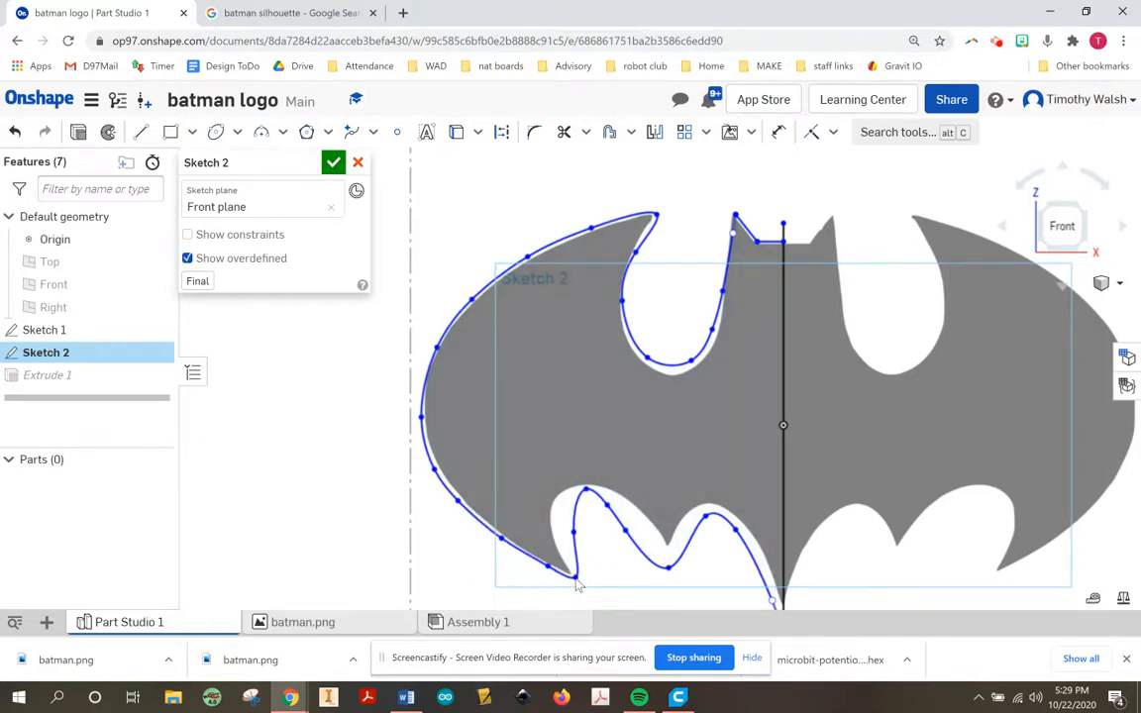
Fit the spline points of the scalloped lower edge to the silhouette and reposition the left ear tip.
click(570, 551)
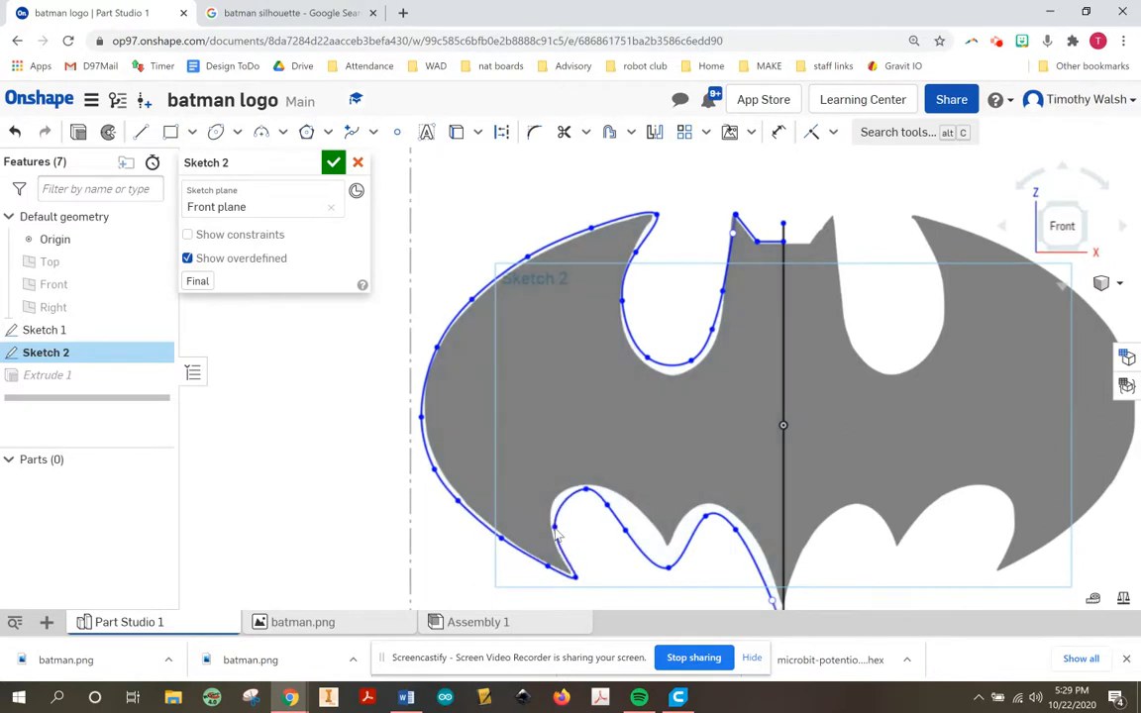
mouse_move(584, 490)
mouse_down()
mouse_move(569, 494)
mouse_move(579, 494)
mouse_up()
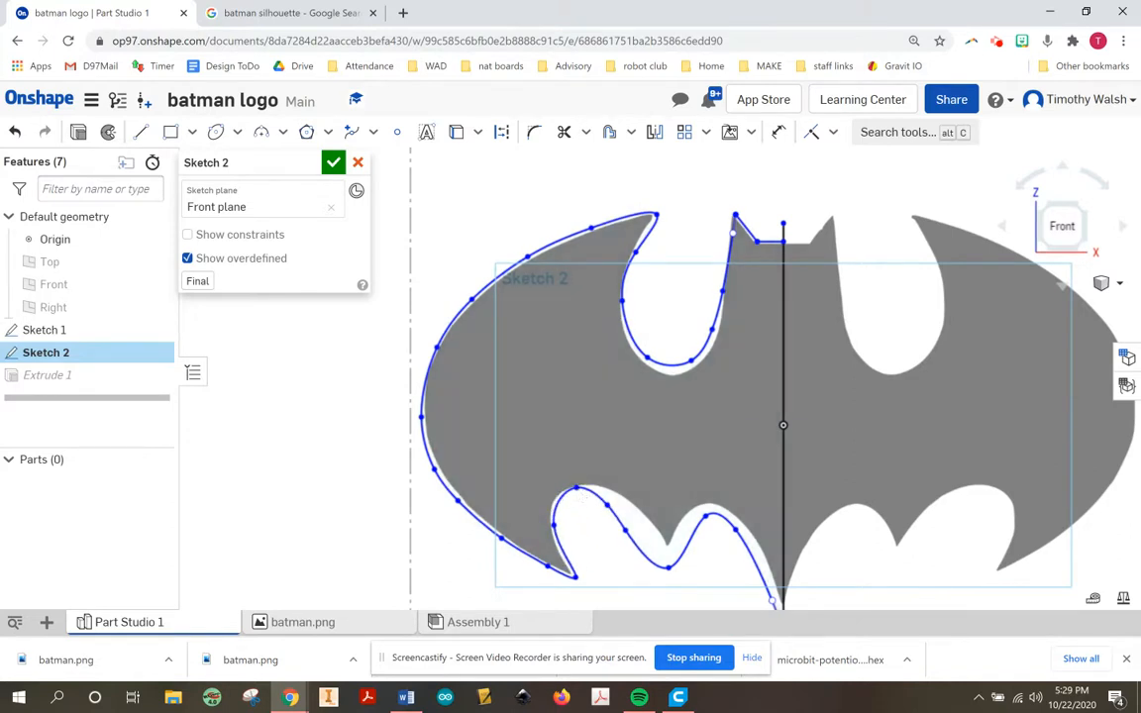
mouse_move(610, 509)
mouse_down()
mouse_move(621, 501)
mouse_move(671, 553)
mouse_move(702, 509)
mouse_move(744, 529)
mouse_up()
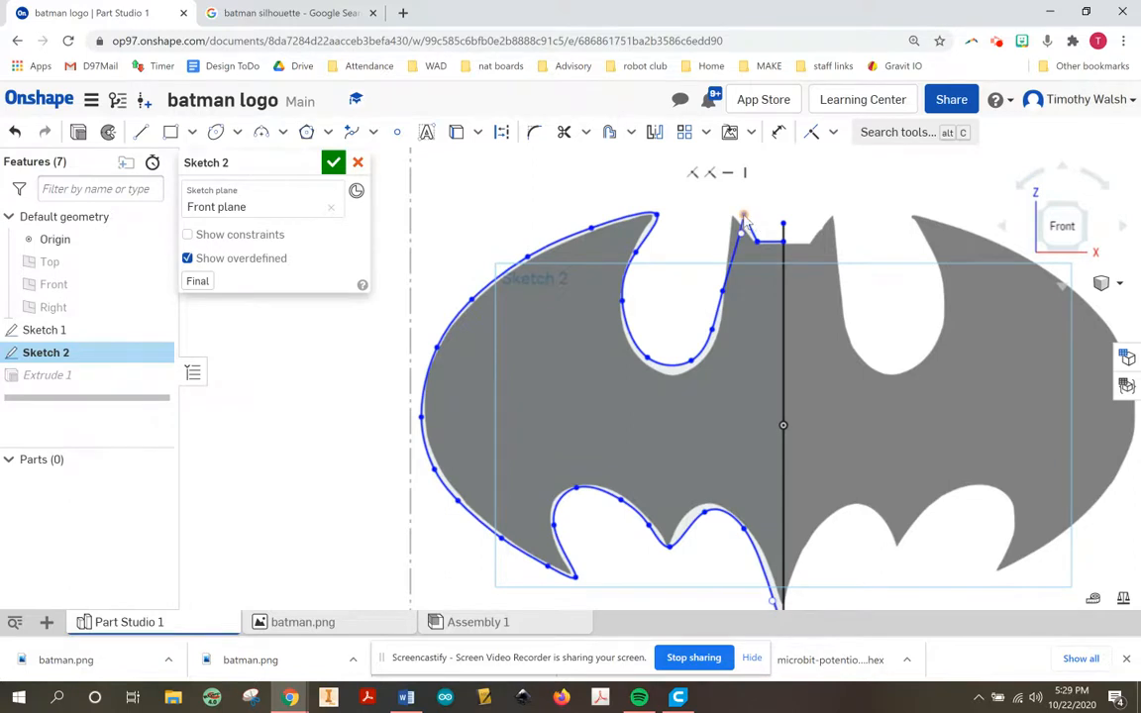
drag(743, 217, 733, 214)
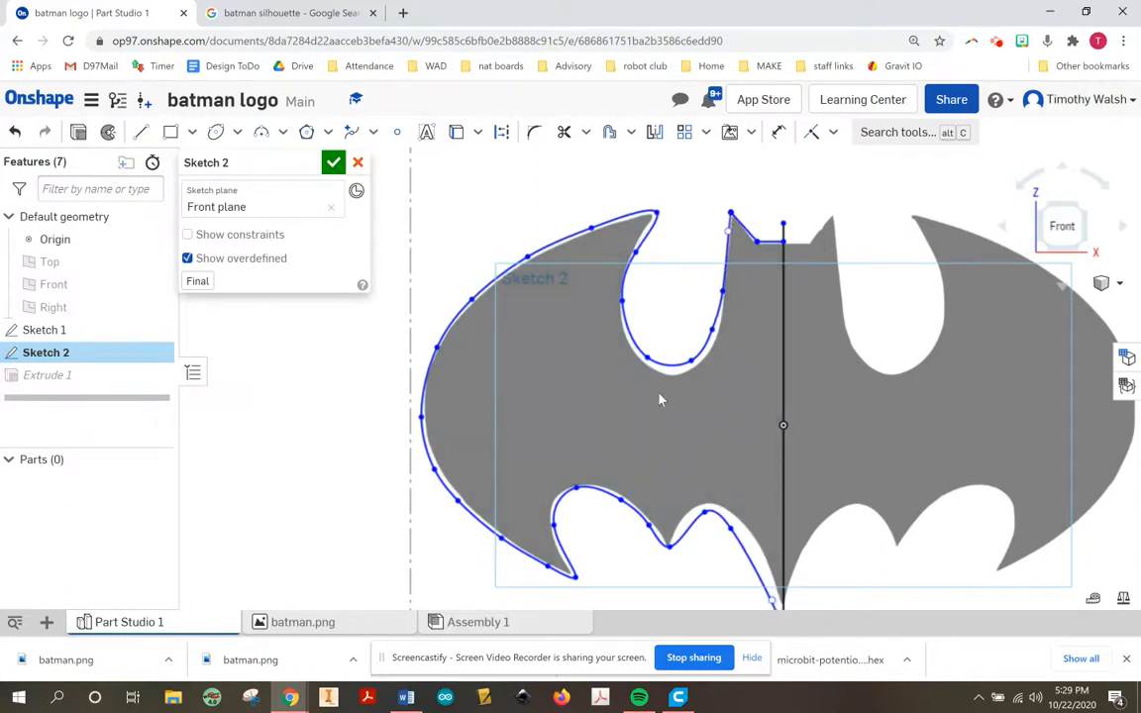
Adjust the spline's end handle beside the centre line's lower end to follow the silhouette, and finish Sketch 2.
scroll(661, 399, up, 3)
drag(795, 550, 779, 479)
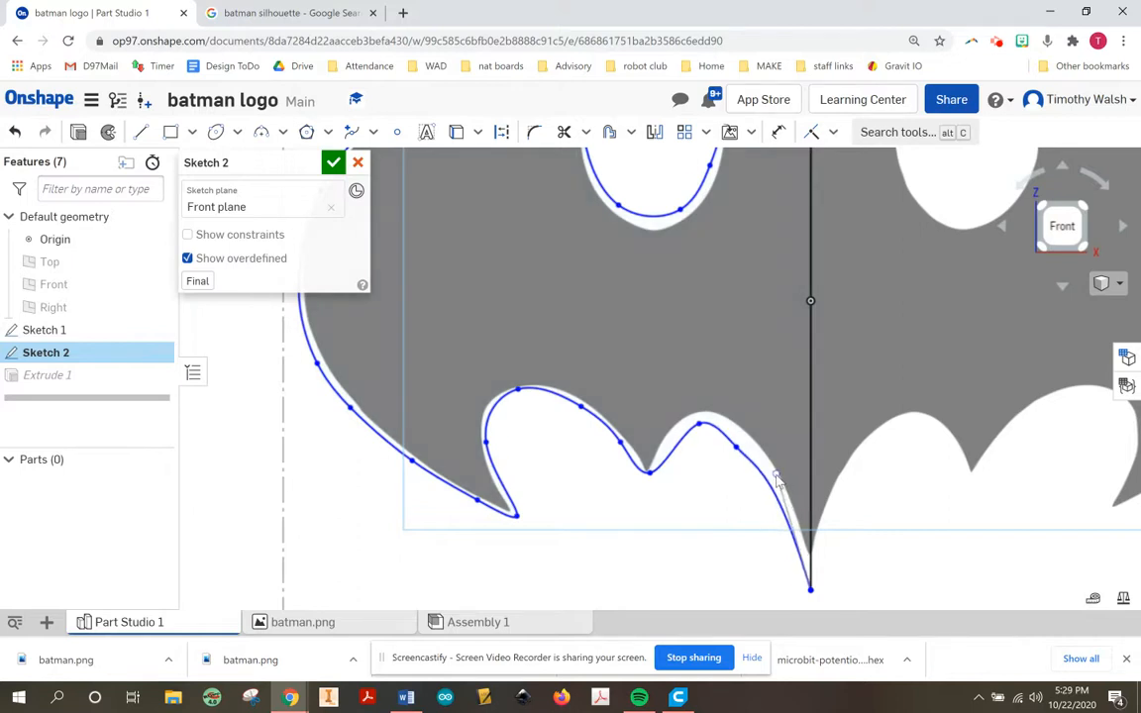
scroll(628, 418, up, 3)
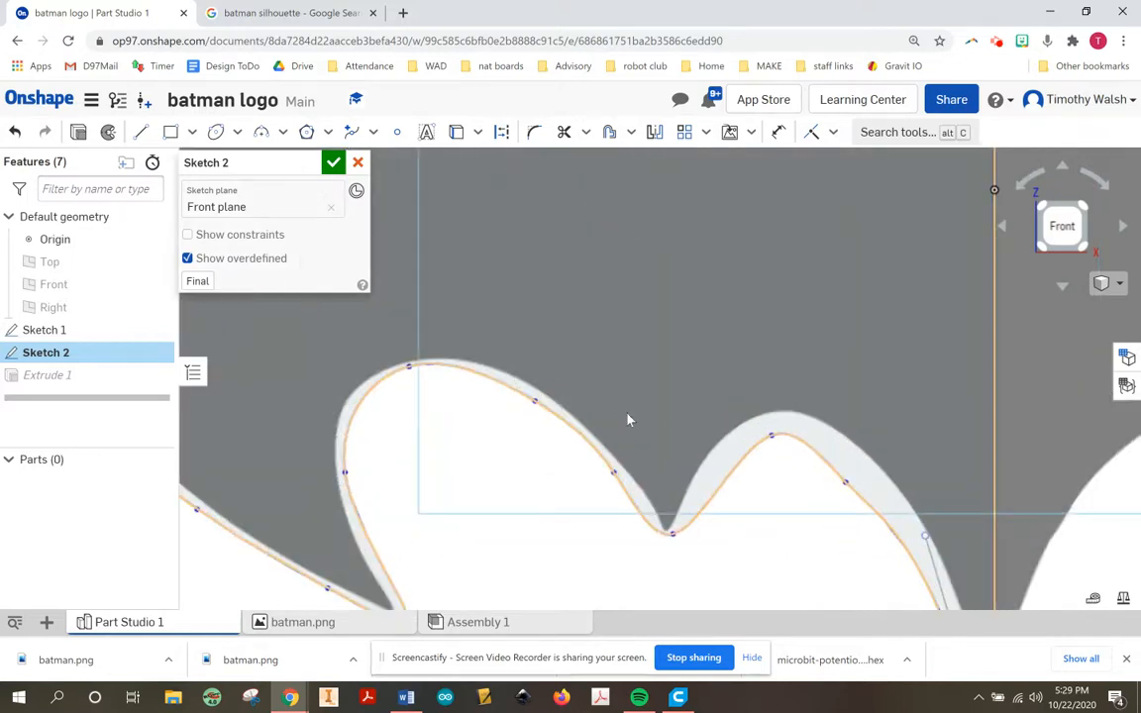
scroll(628, 418, down, 5)
click(333, 163)
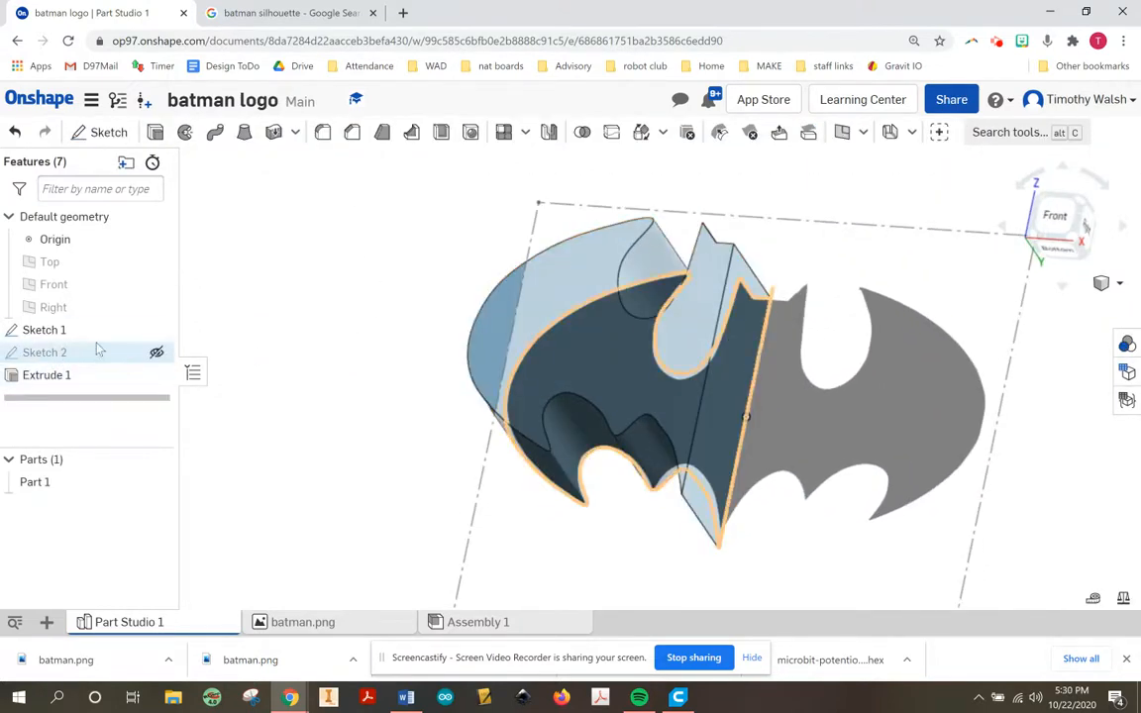
Hide Sketch 1 with its silhouette image, and display Sketch 2 over the extruded half before hiding it again.
click(156, 353)
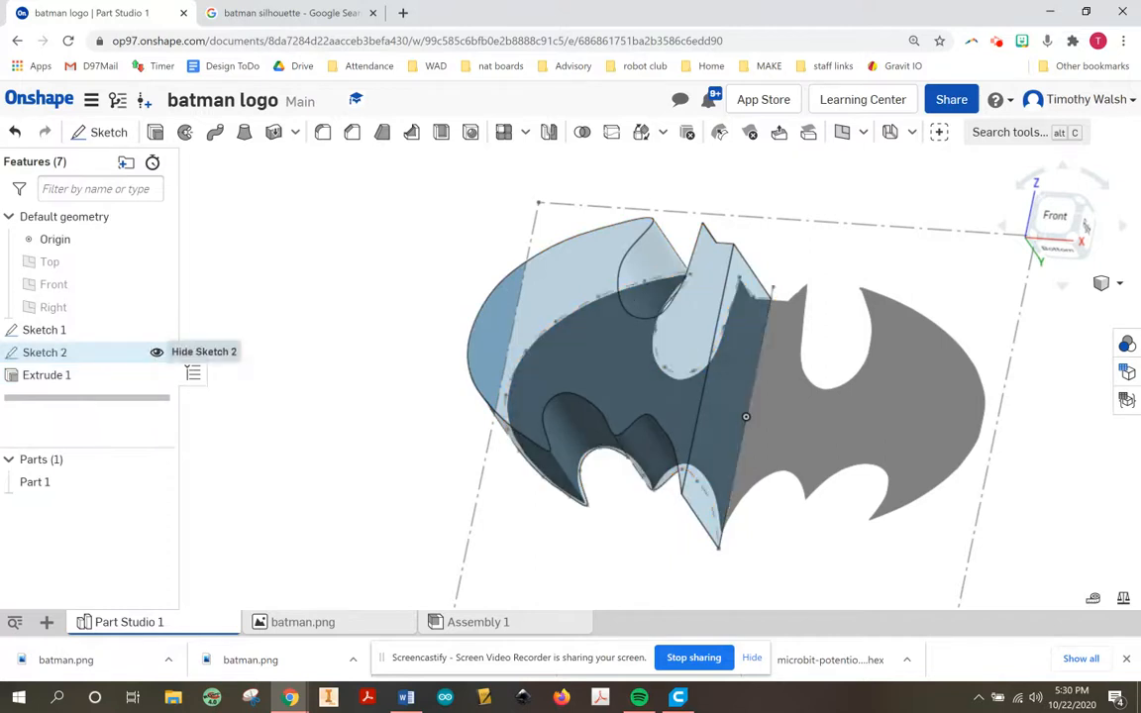
click(155, 330)
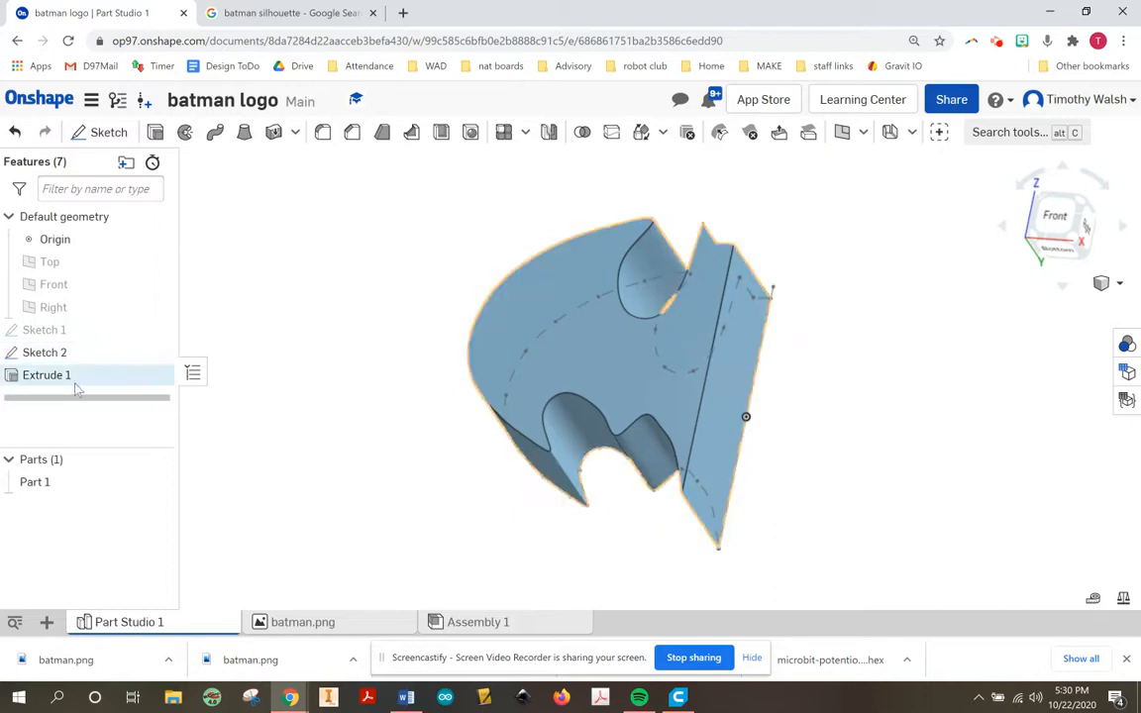
right_drag(400, 383, 364, 378)
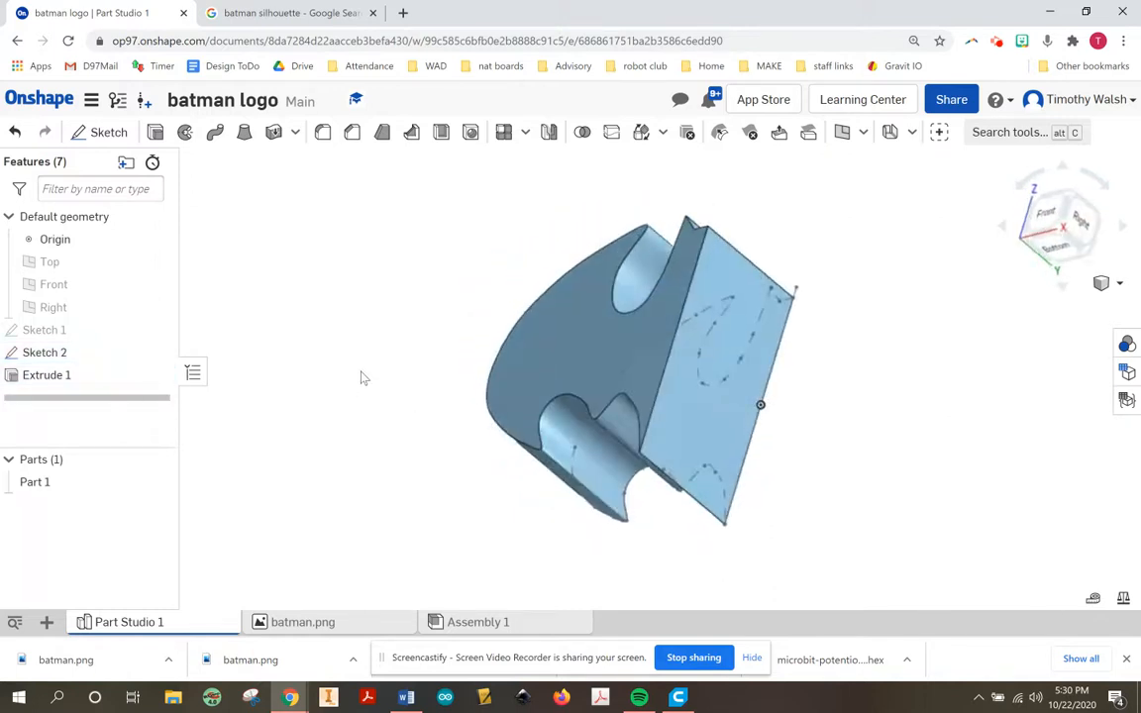
click(155, 352)
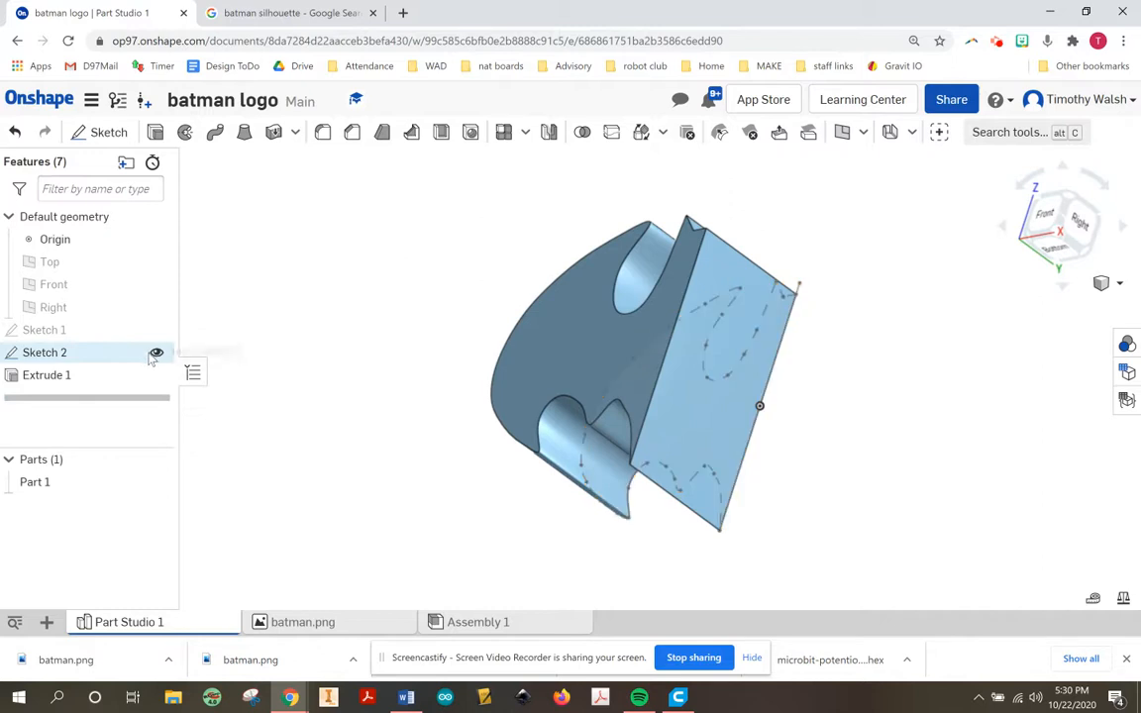
Edit Extrude 1 and set its blind depth to 0.5 in.
right_click(58, 379)
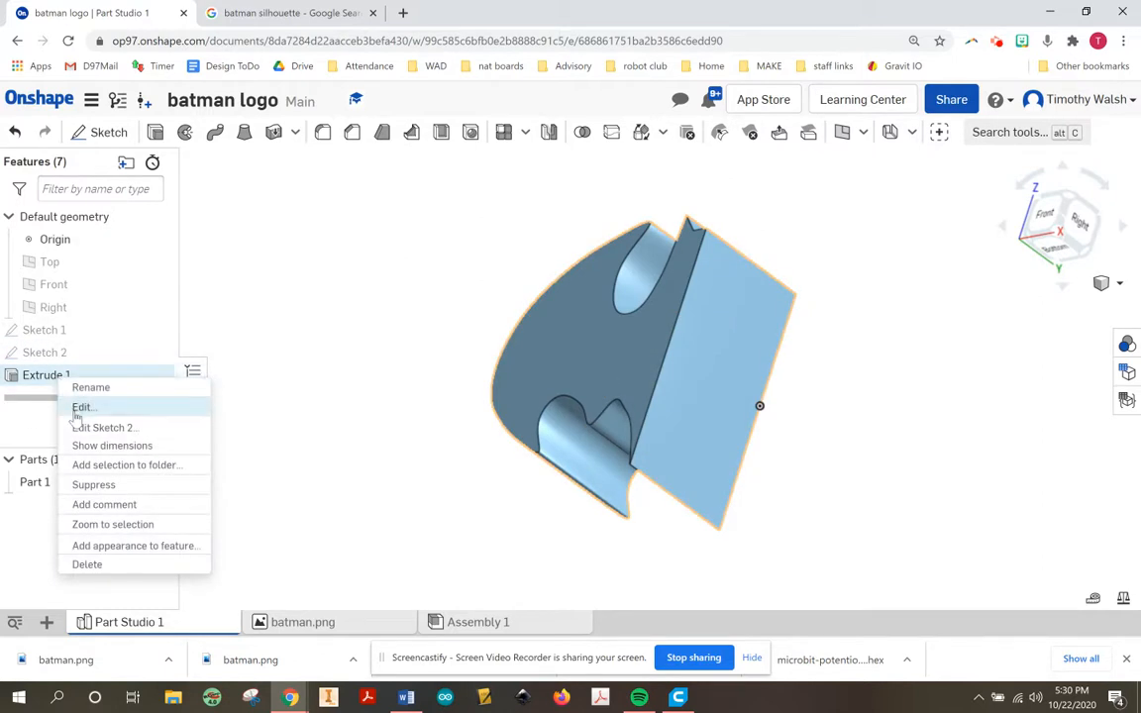
click(81, 407)
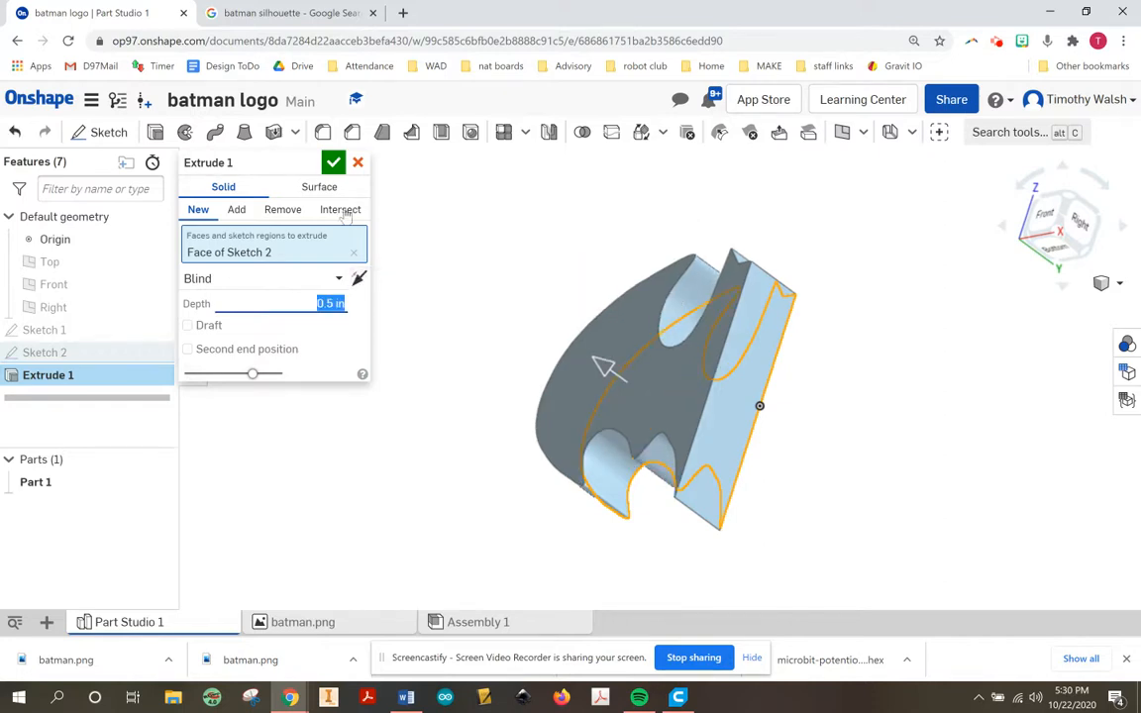
click(334, 163)
Edit Sketch 2 to dimension the horizontal distance from the centre line to the outermost wing point as 3 in, and finish the sketch.
right_drag(492, 263, 630, 383)
scroll(474, 303, down, 5)
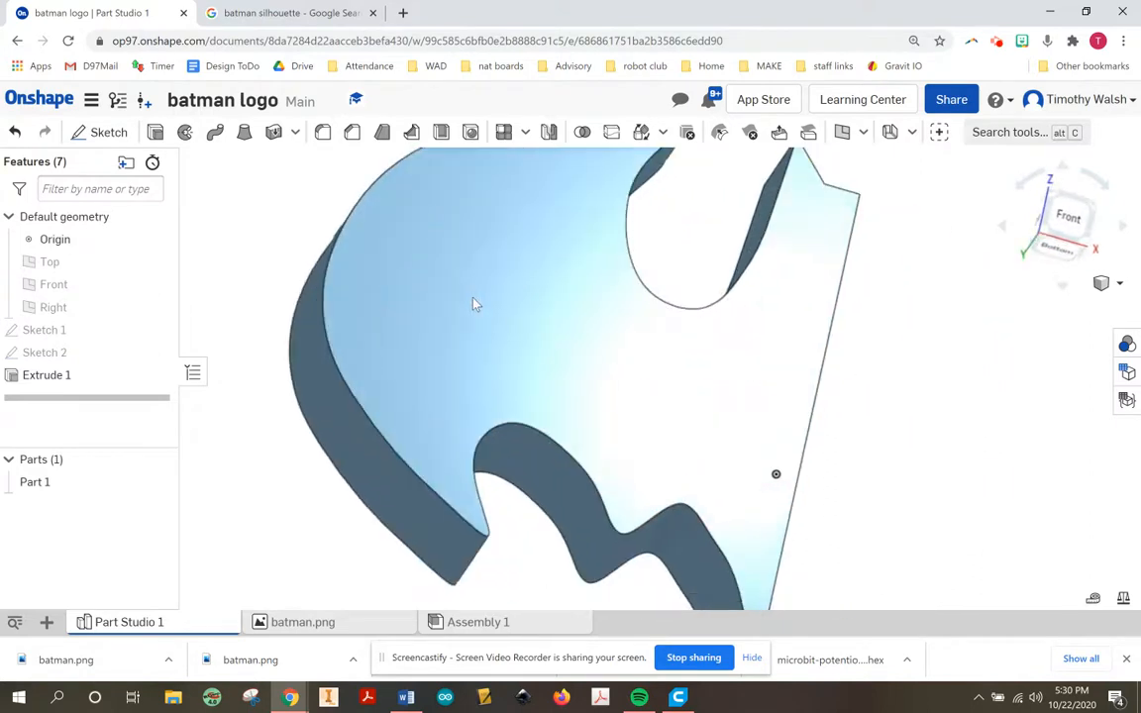
scroll(550, 381, up, 5)
mouse_move(540, 381)
right_down()
mouse_move(523, 349)
mouse_move(545, 357)
mouse_move(522, 374)
right_up()
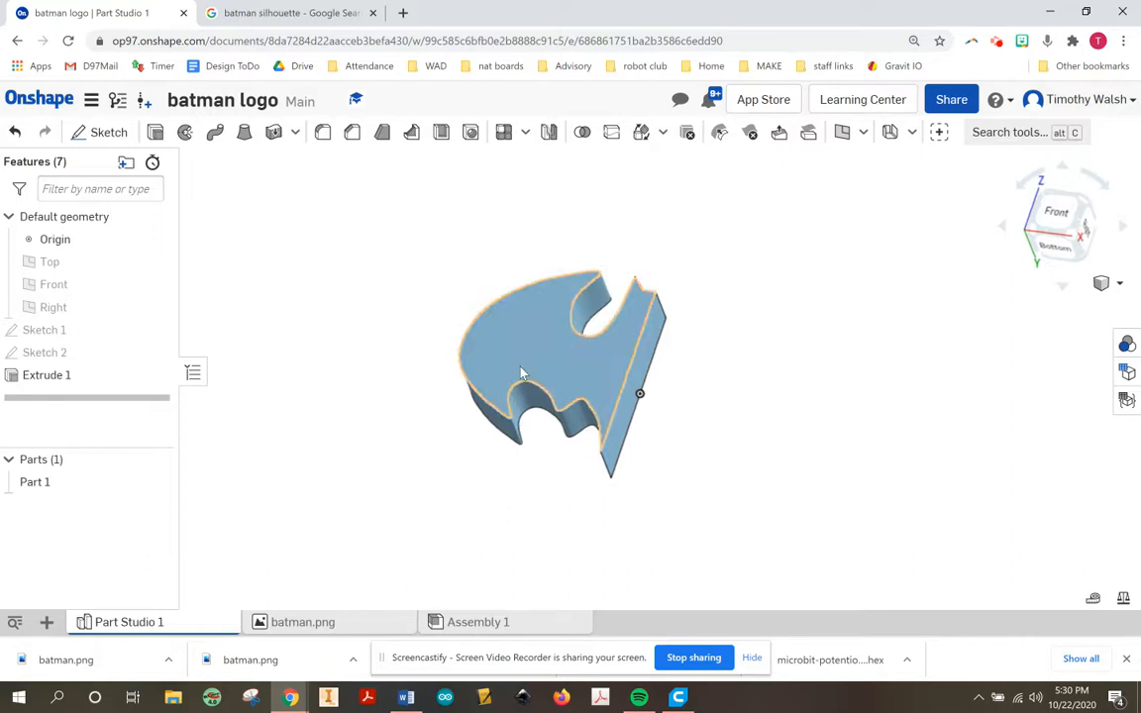
right_click(74, 362)
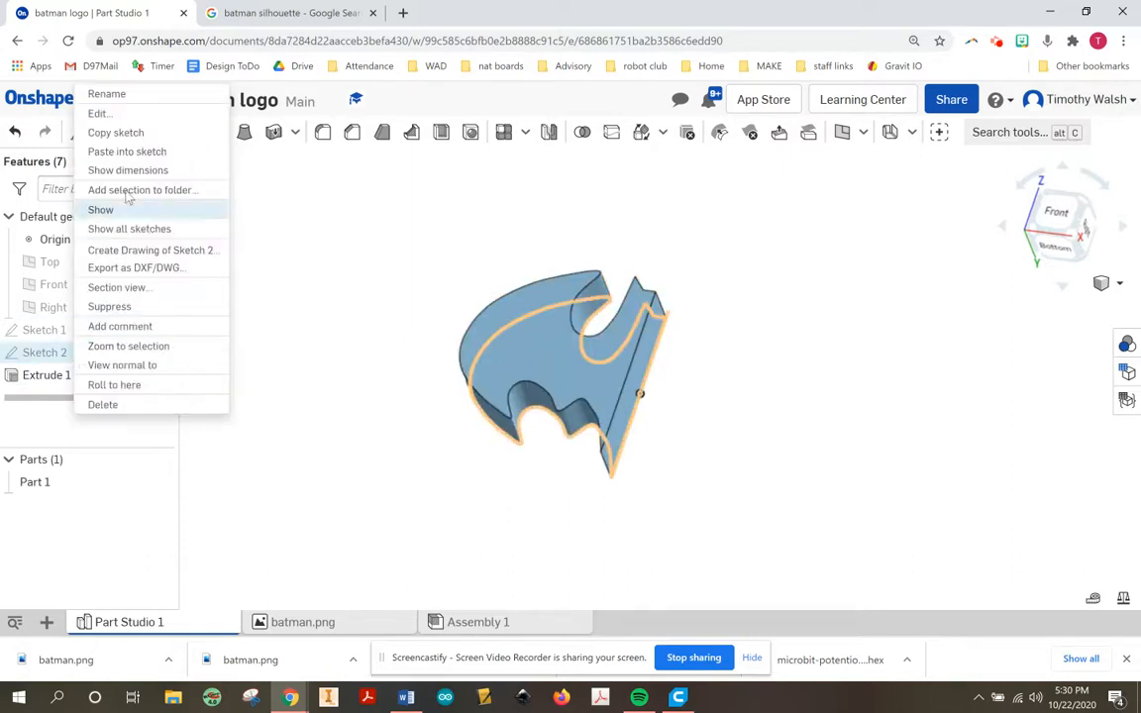
click(117, 113)
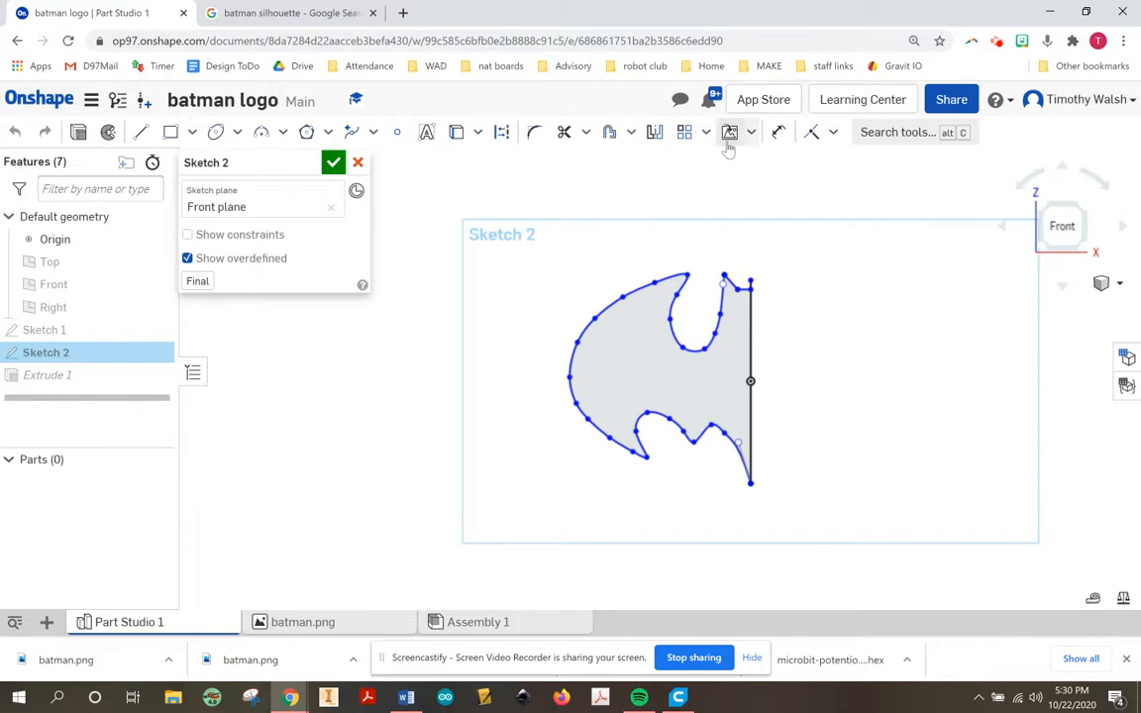
click(780, 135)
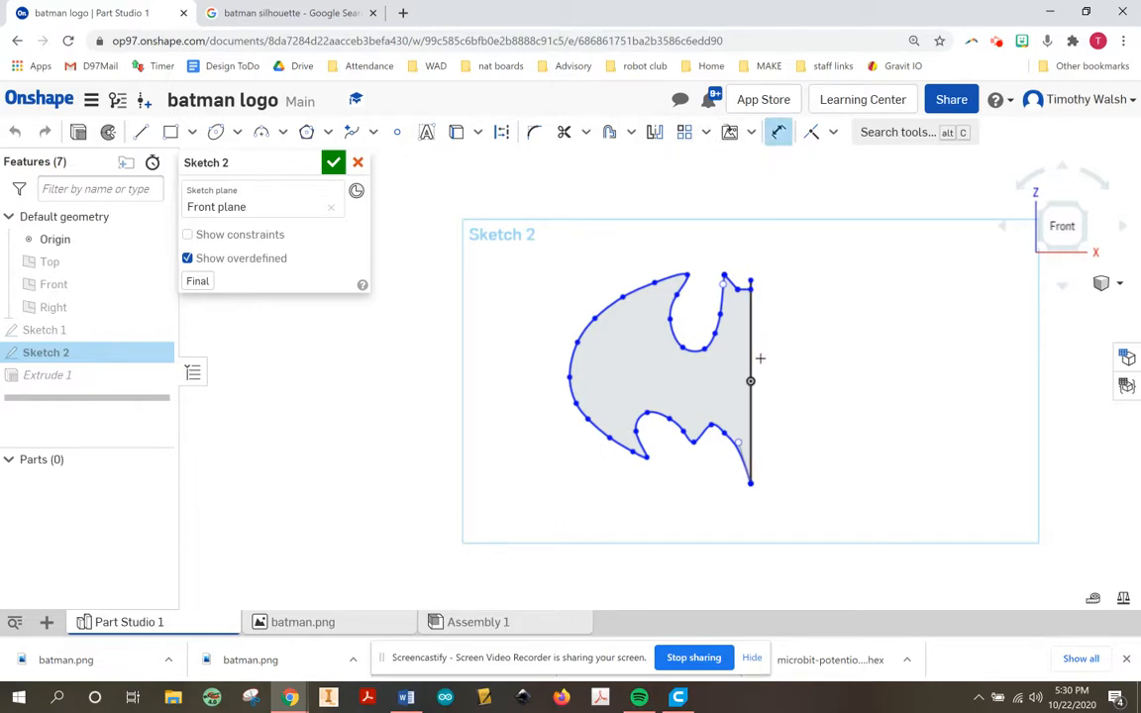
click(753, 357)
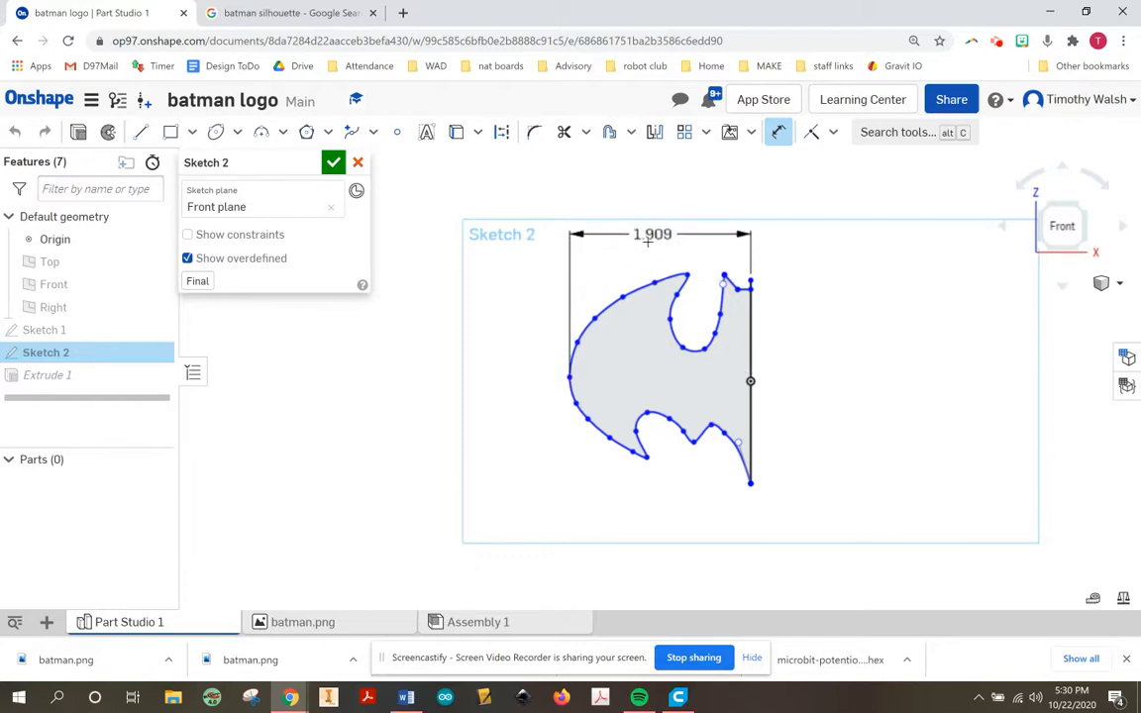
click(664, 251)
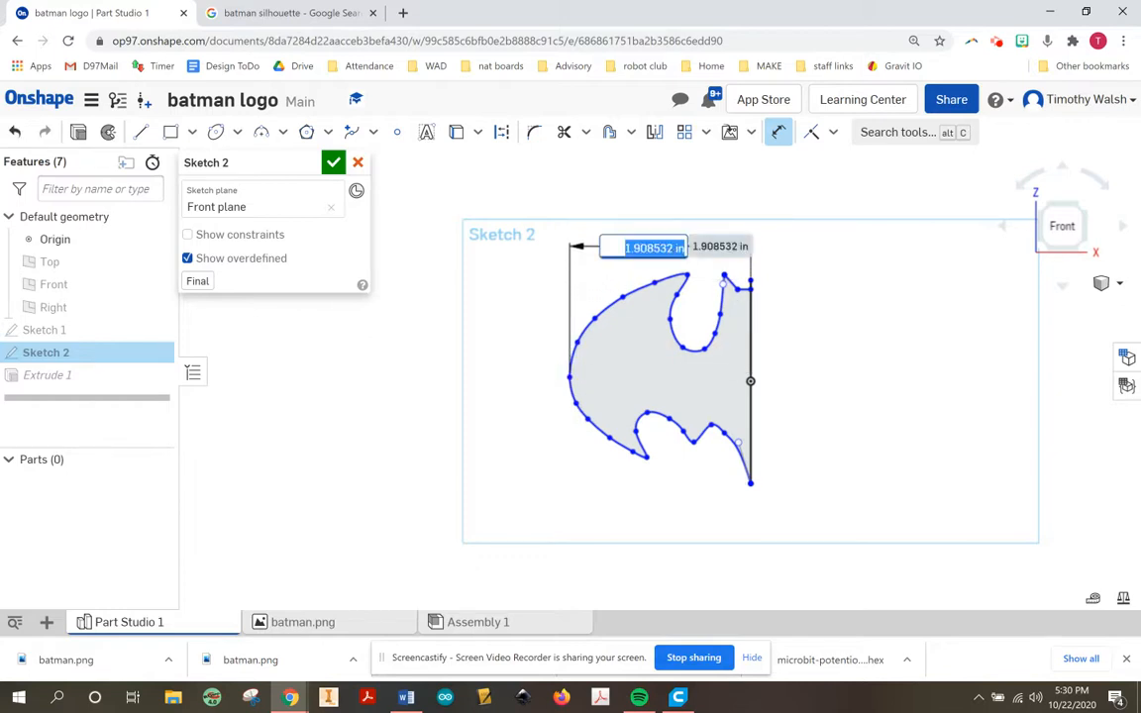
text(3)
key(Return)
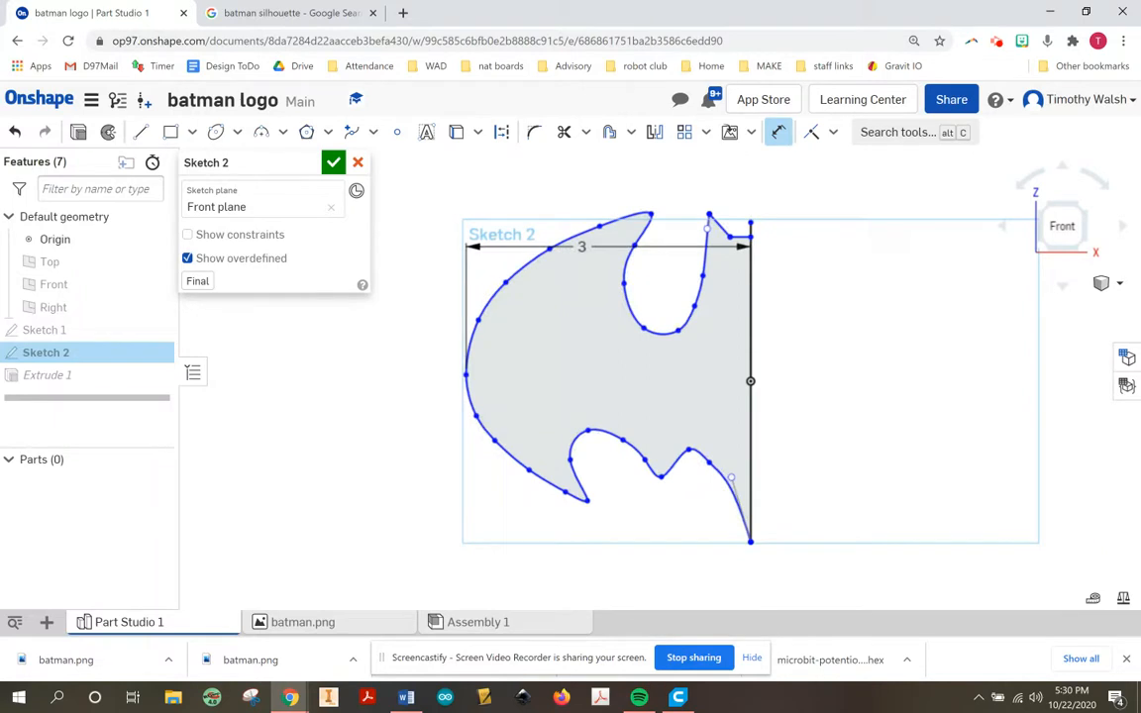
click(333, 162)
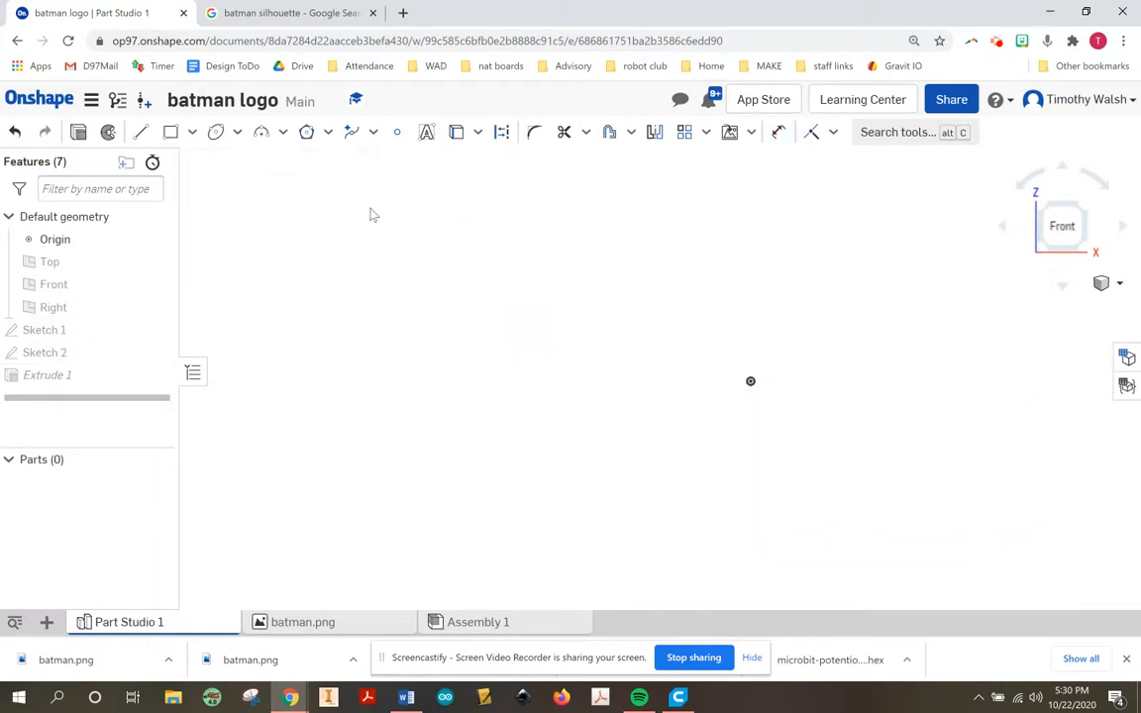
Mirror the half-logo part about its flat centre face as a Part mirror, with the Add option merging both halves.
scroll(525, 331, up, 2)
scroll(558, 386, down, 3)
right_drag(566, 361, 542, 351)
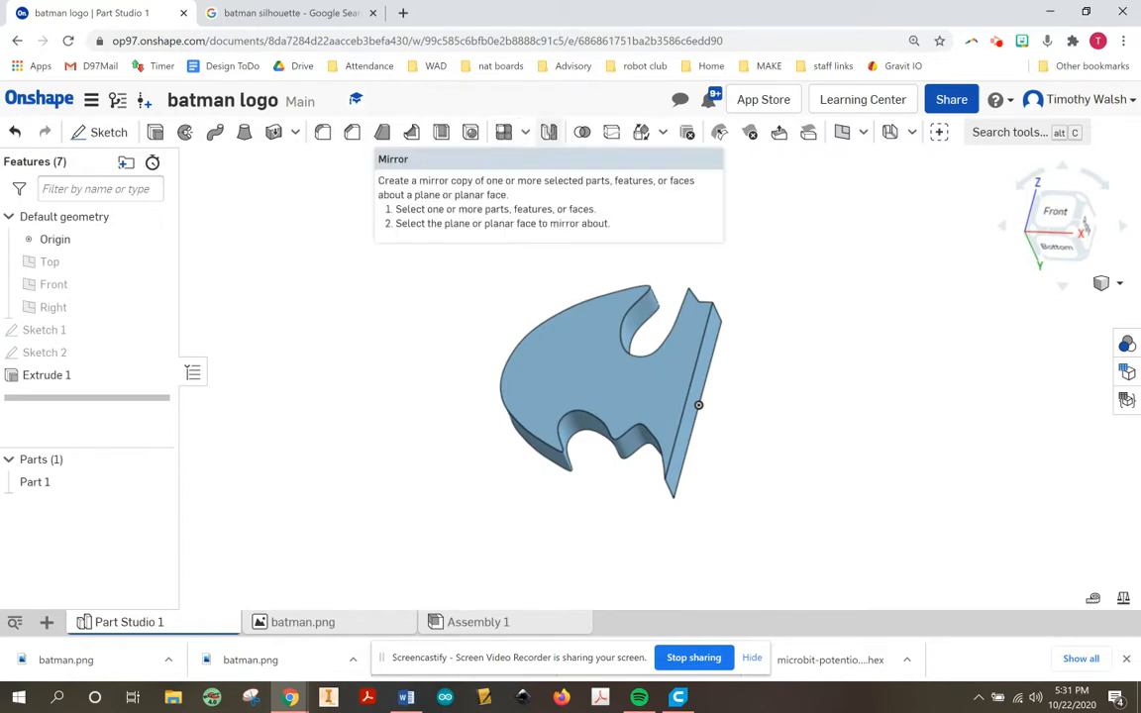
click(550, 133)
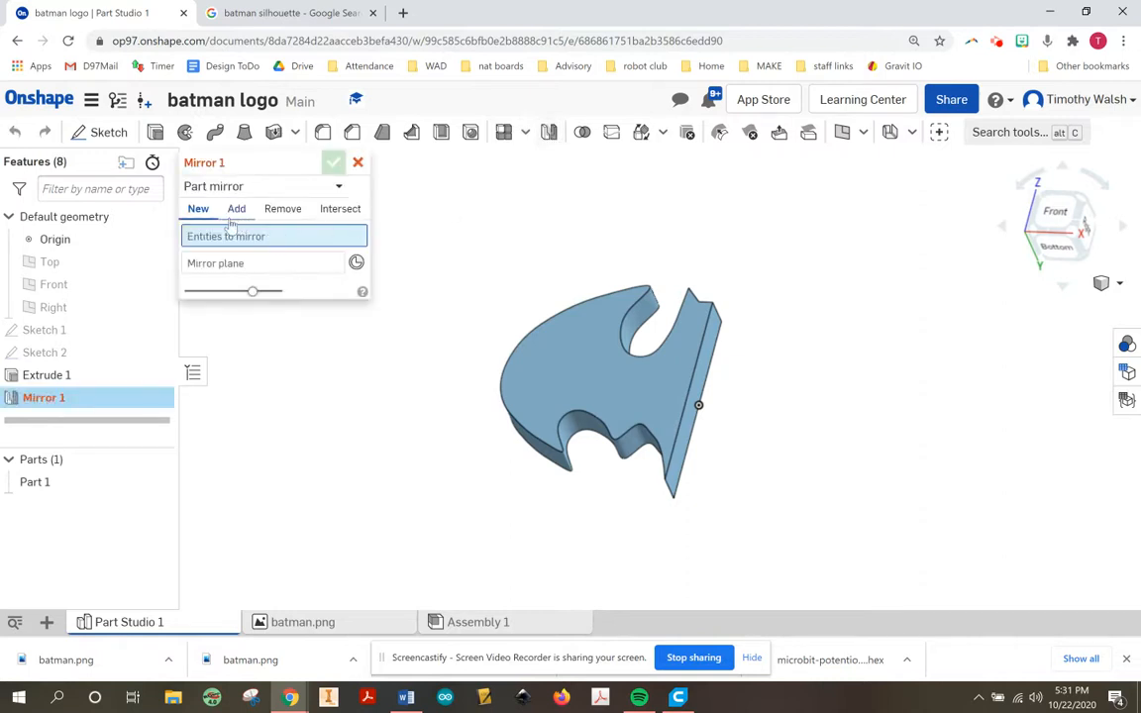
click(227, 186)
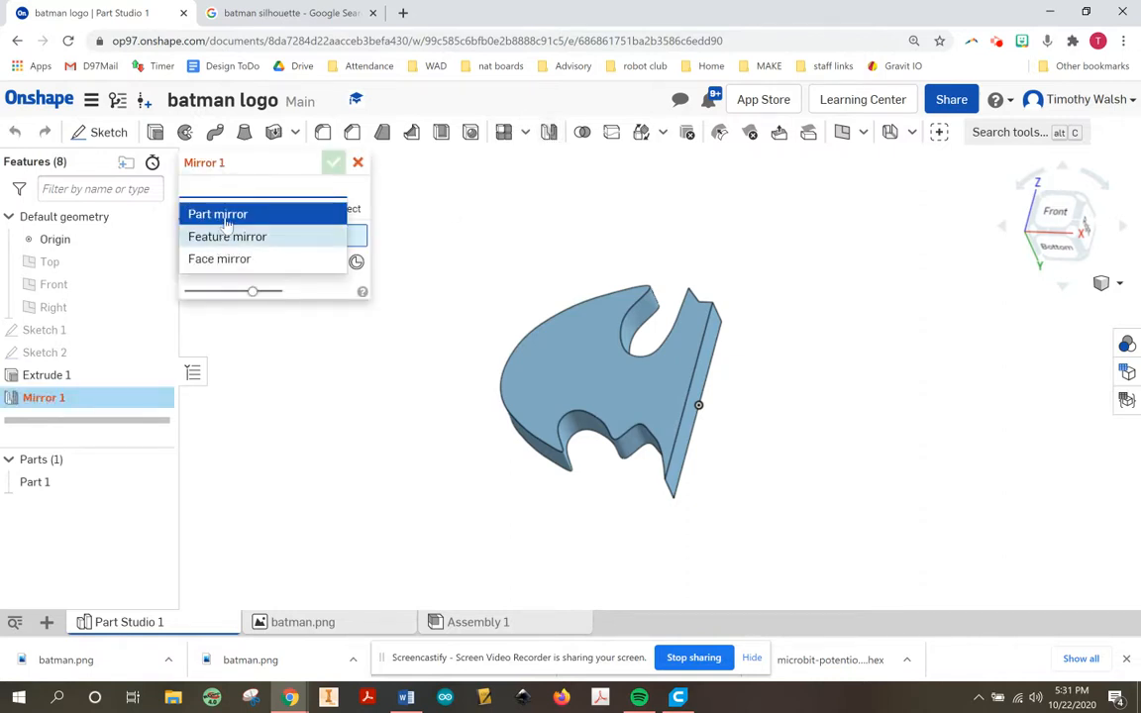
click(225, 217)
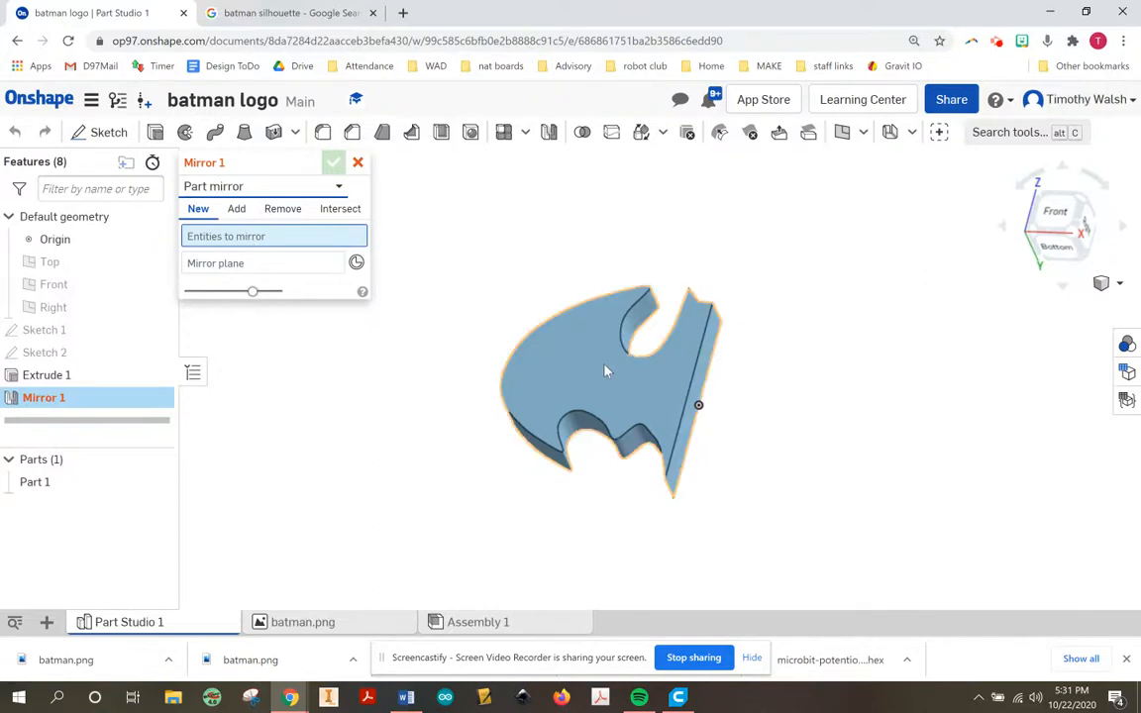
click(543, 326)
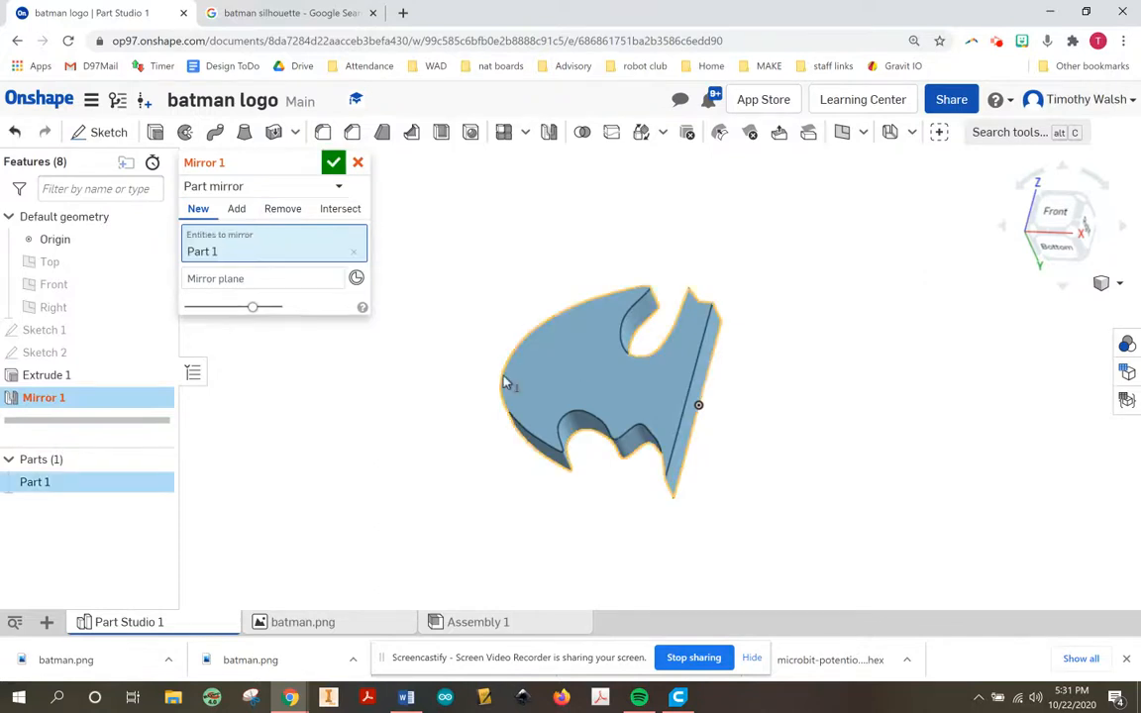
click(246, 278)
scroll(691, 386, down, 2)
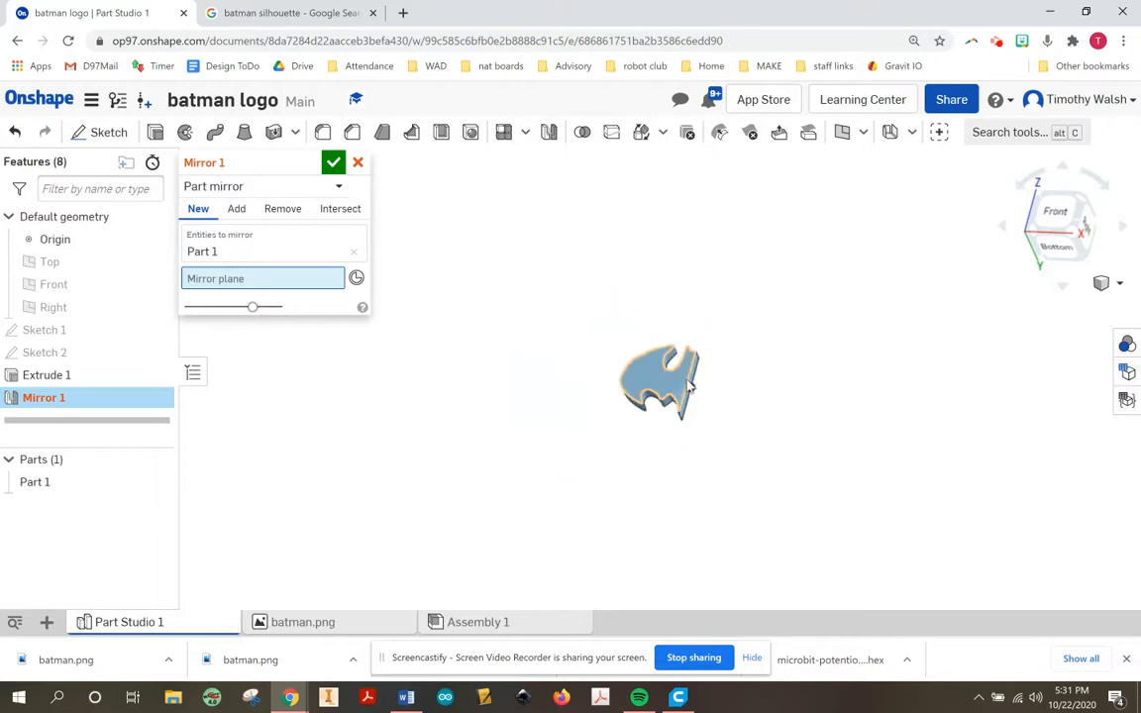
scroll(699, 376, up, 5)
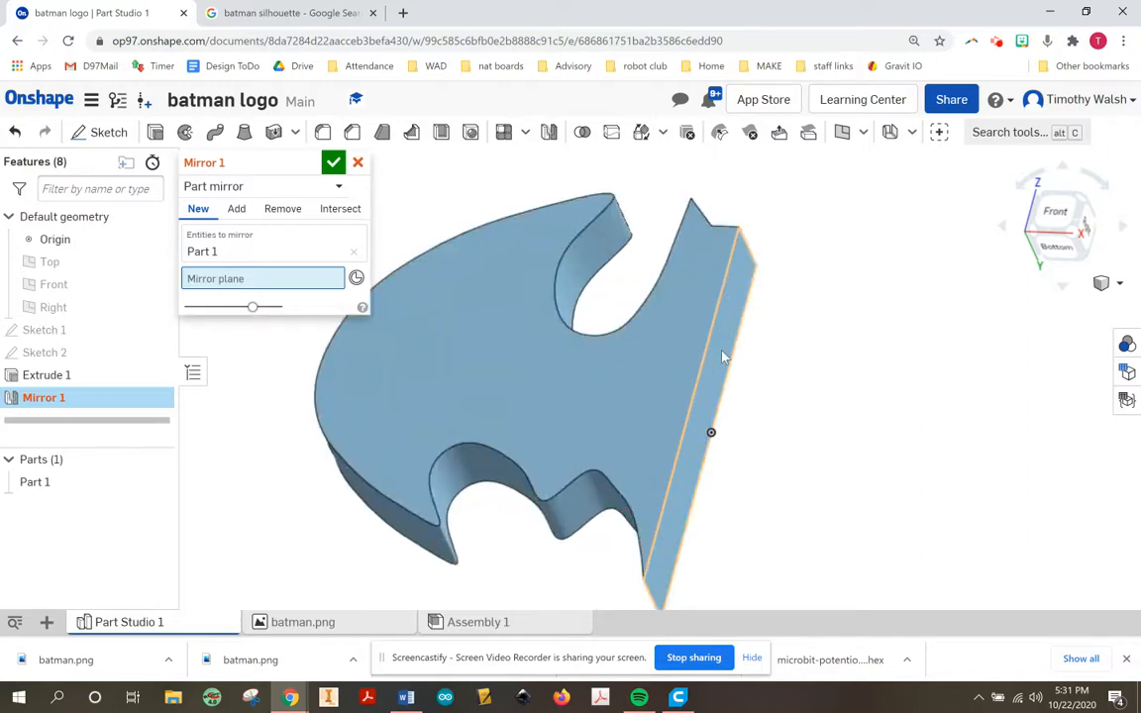
click(720, 374)
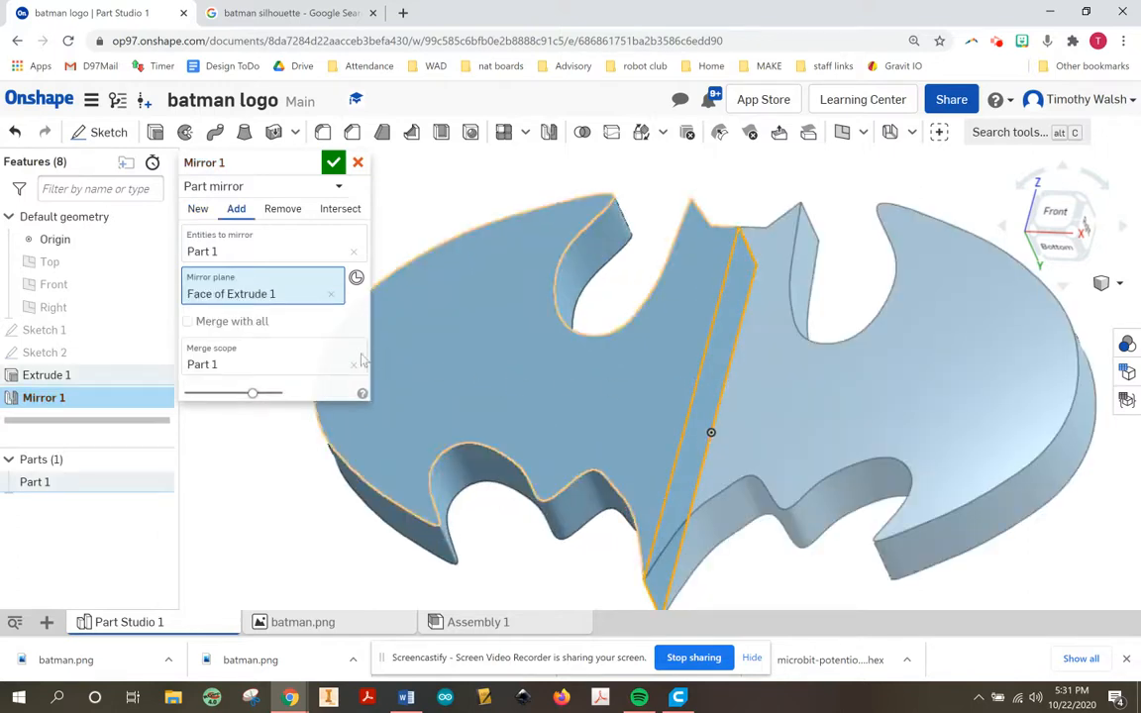
click(334, 162)
Rename the mirrored part, Part 1, as batman.
scroll(447, 327, down, 3)
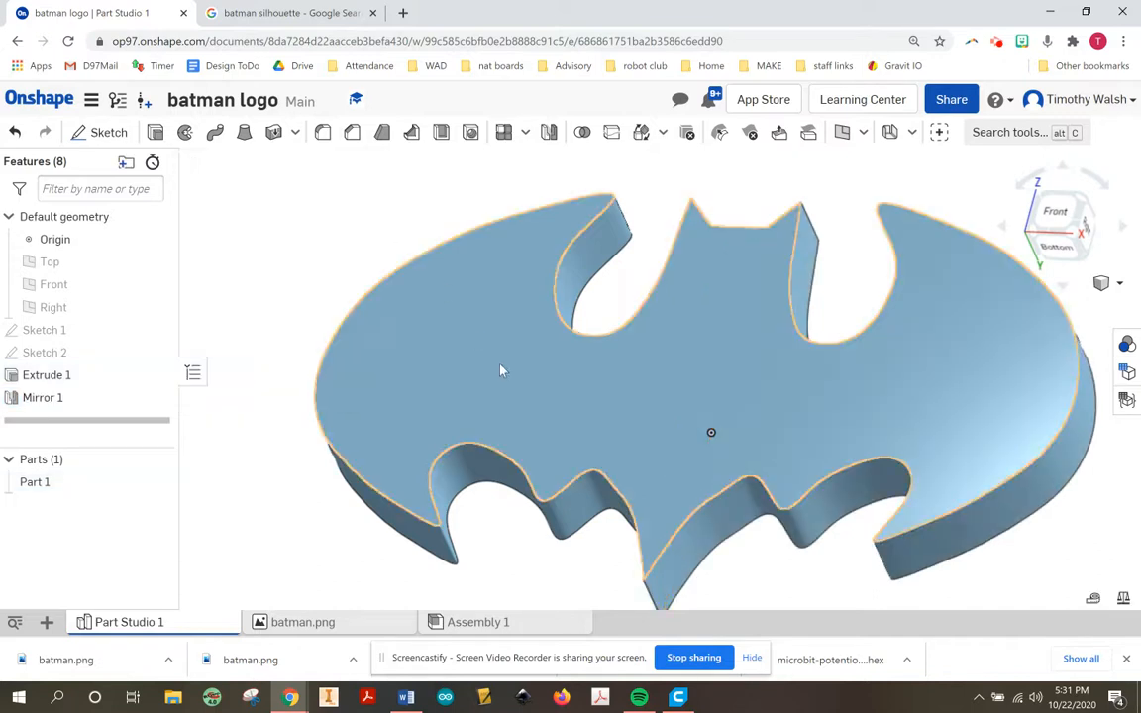
scroll(450, 326, up, 5)
scroll(450, 326, down, 8)
right_drag(502, 372, 446, 393)
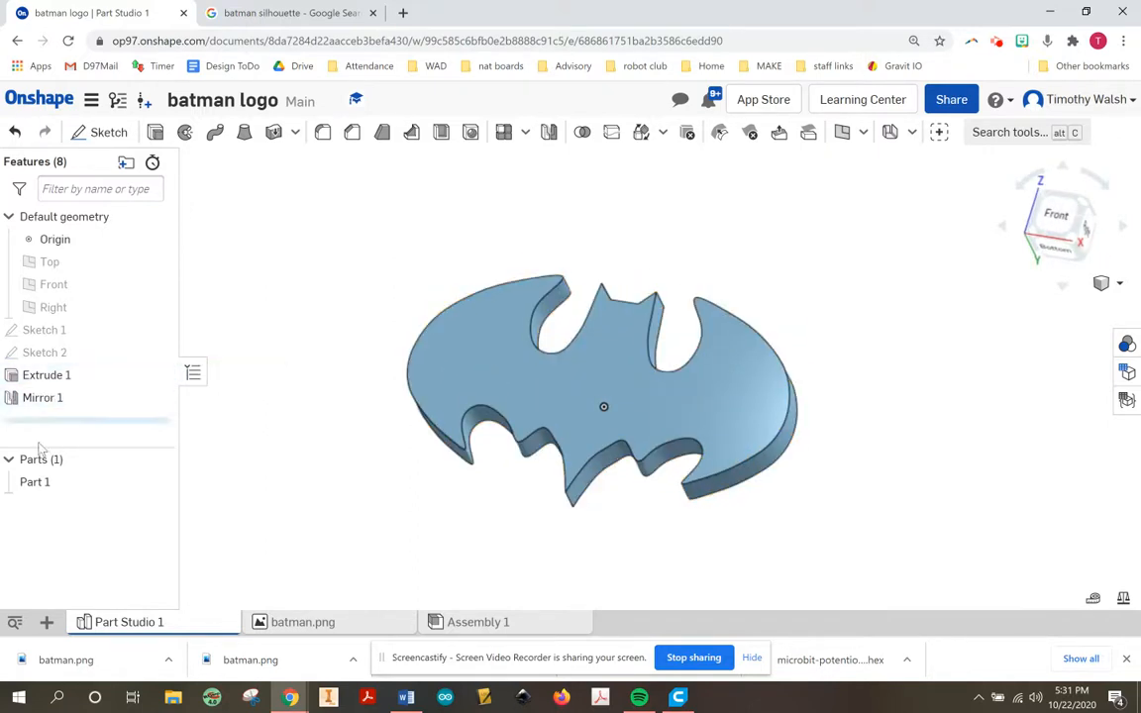
right_click(35, 482)
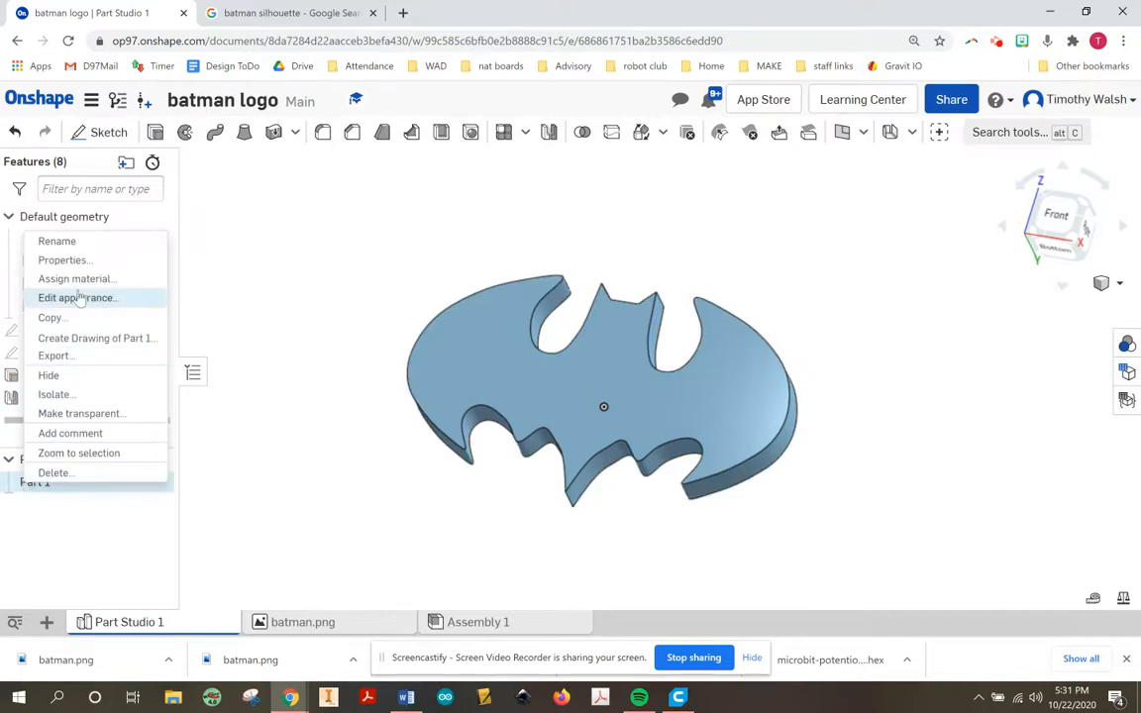
click(60, 241)
text(batman)
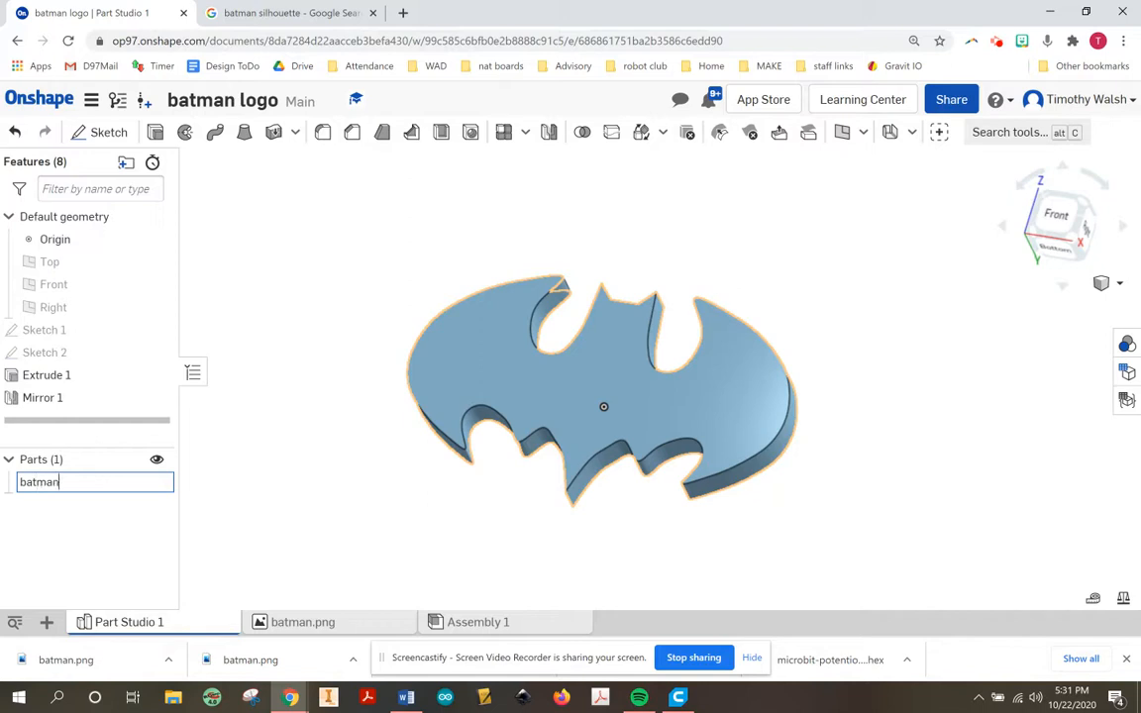
key(Return)
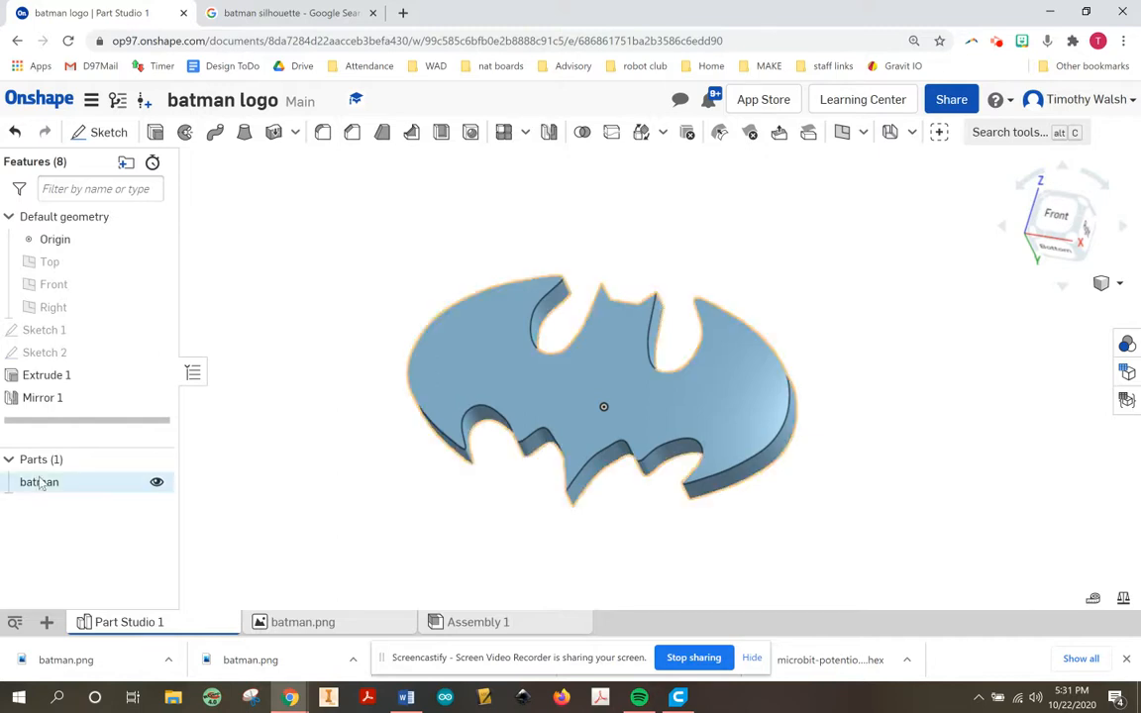
Edit the batman part's appearance, trying black and blue before applying the dark grey colour #707980.
right_click(41, 483)
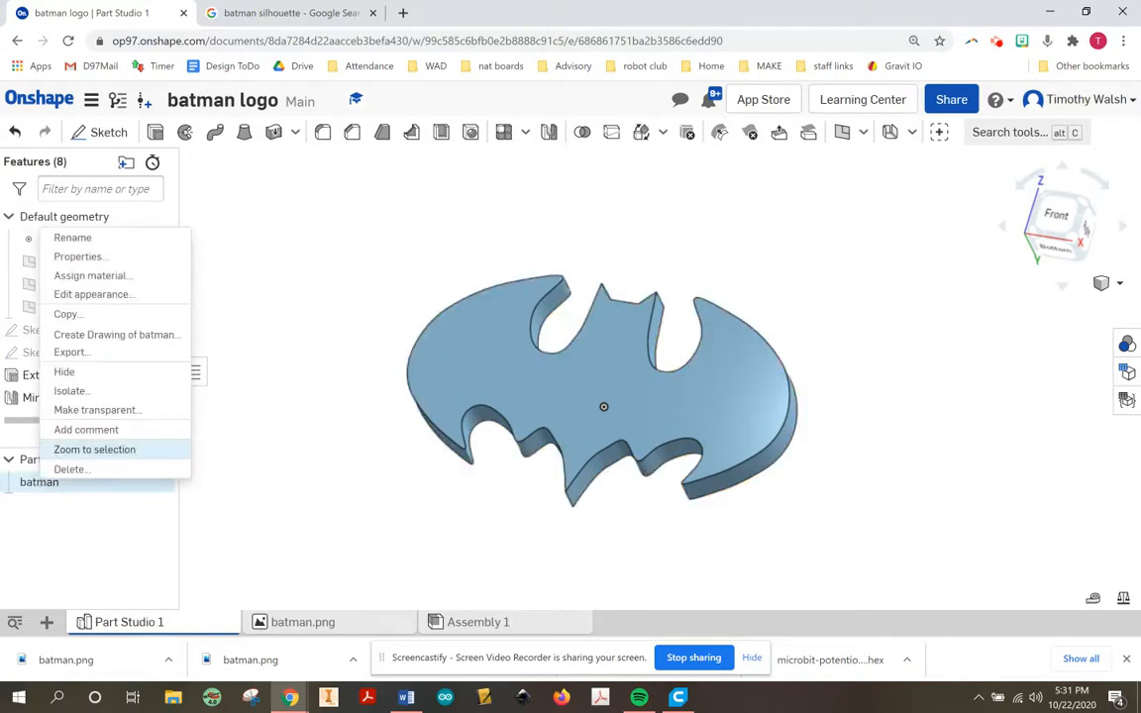
click(102, 295)
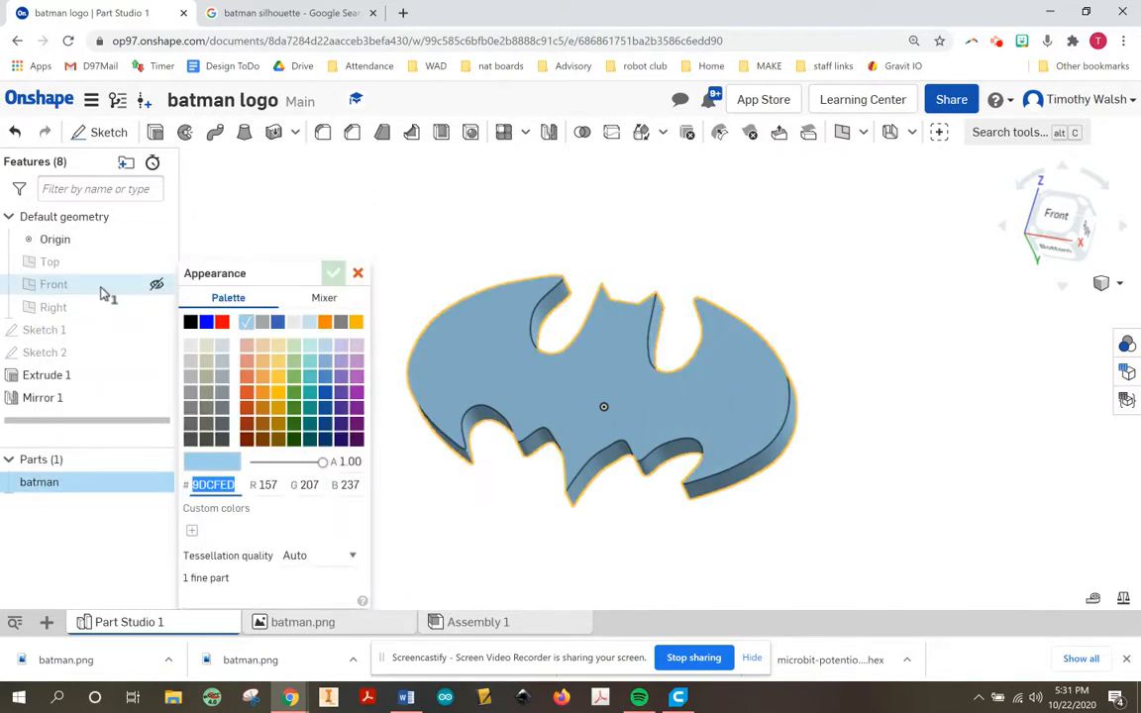
click(190, 323)
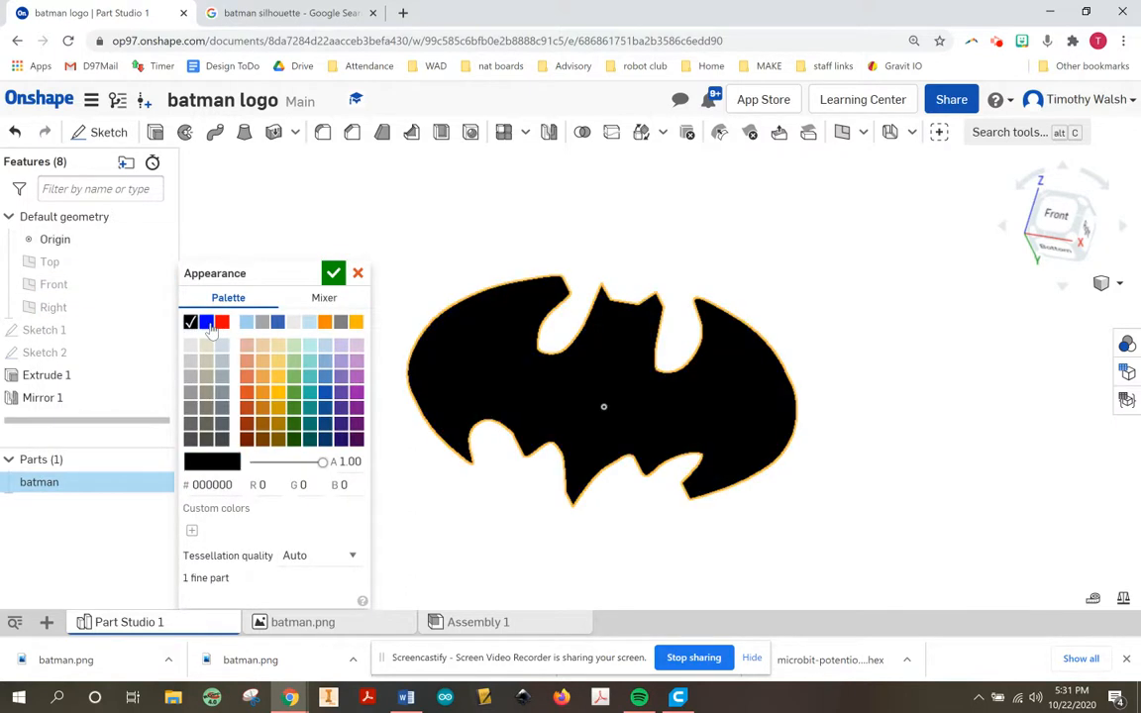
click(207, 323)
click(191, 325)
click(221, 410)
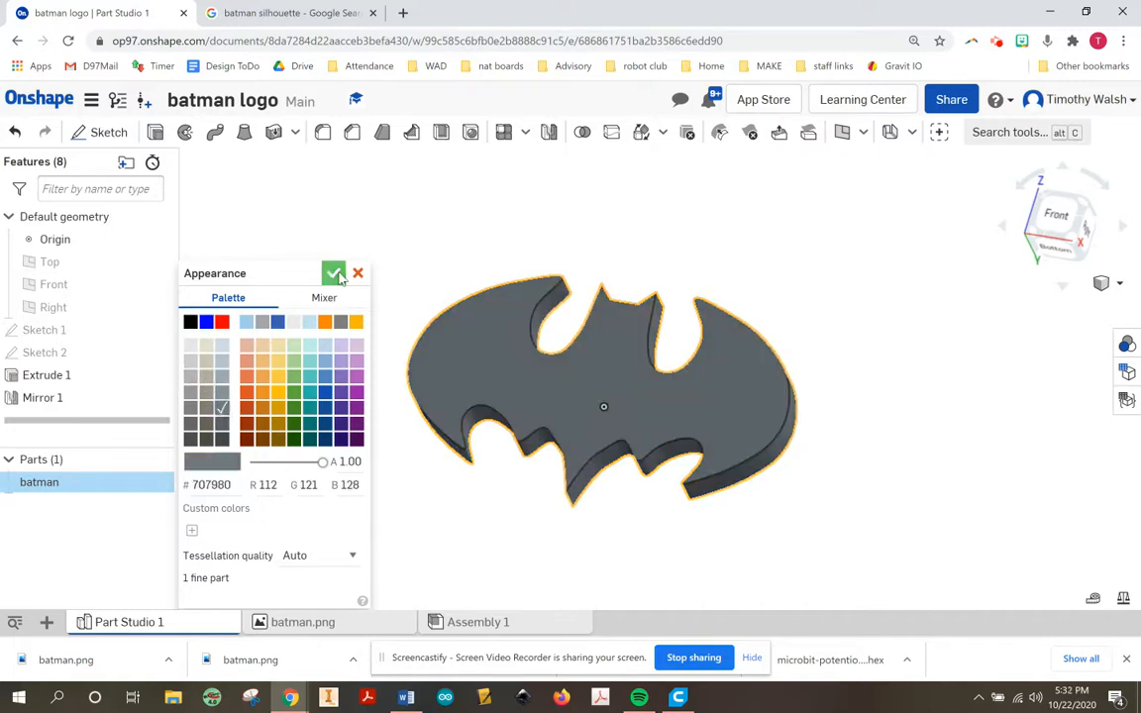
click(326, 394)
Create a drawing of the batman part from the ANSI_A_INCH.dwt template with the Four views option.
mouse_move(326, 395)
right_down()
mouse_move(394, 370)
mouse_move(349, 358)
mouse_move(316, 388)
mouse_move(349, 382)
mouse_move(342, 395)
right_up()
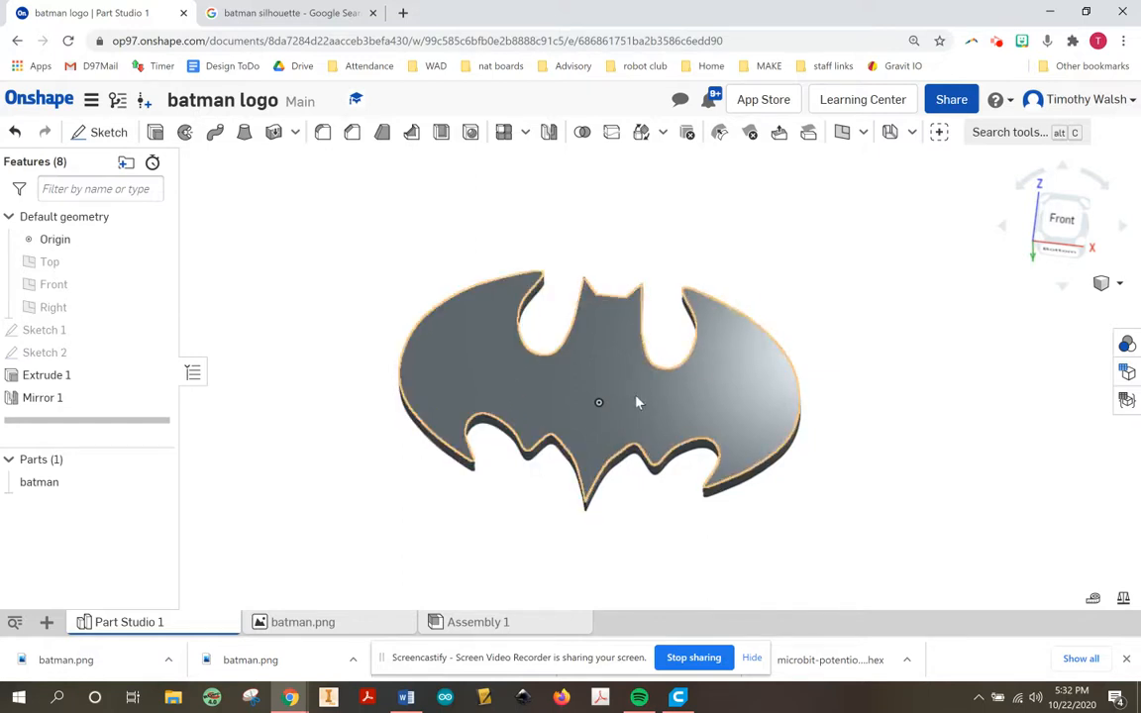
right_click(570, 382)
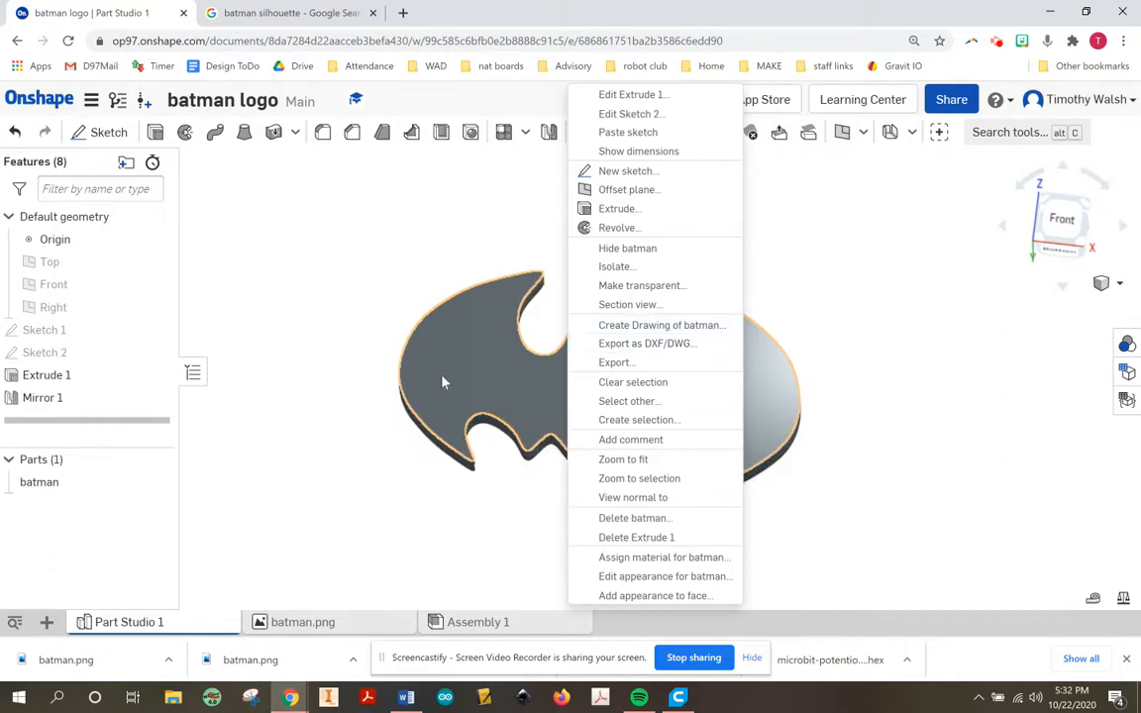
click(656, 327)
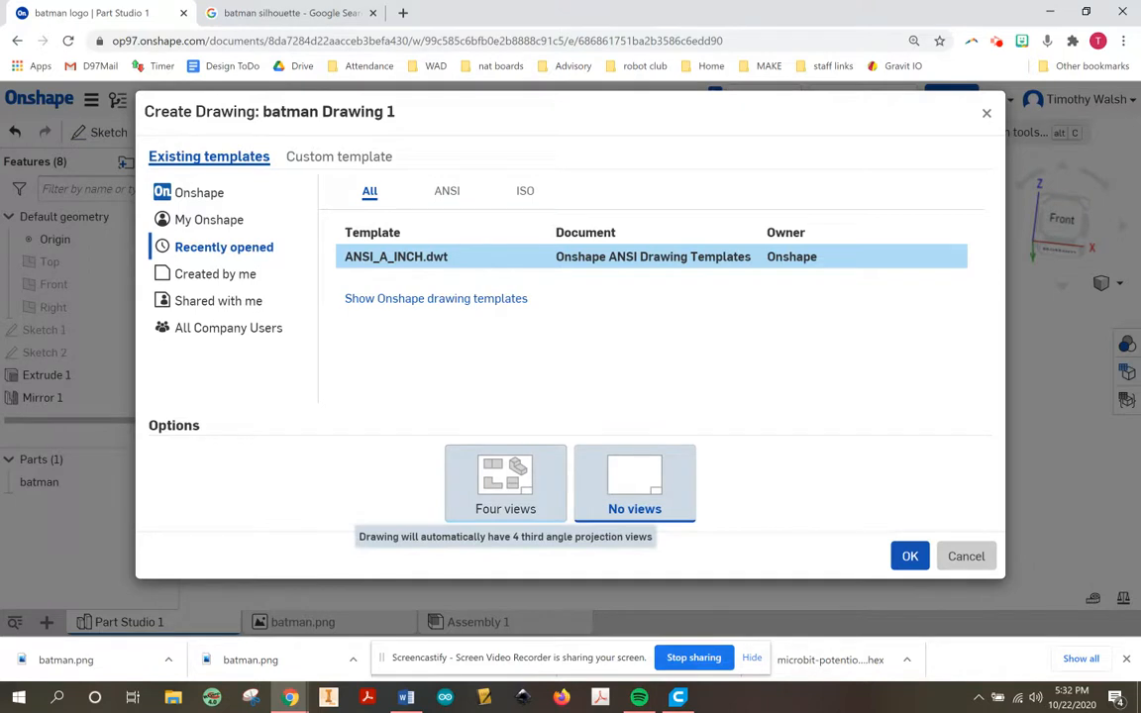
click(520, 480)
click(909, 554)
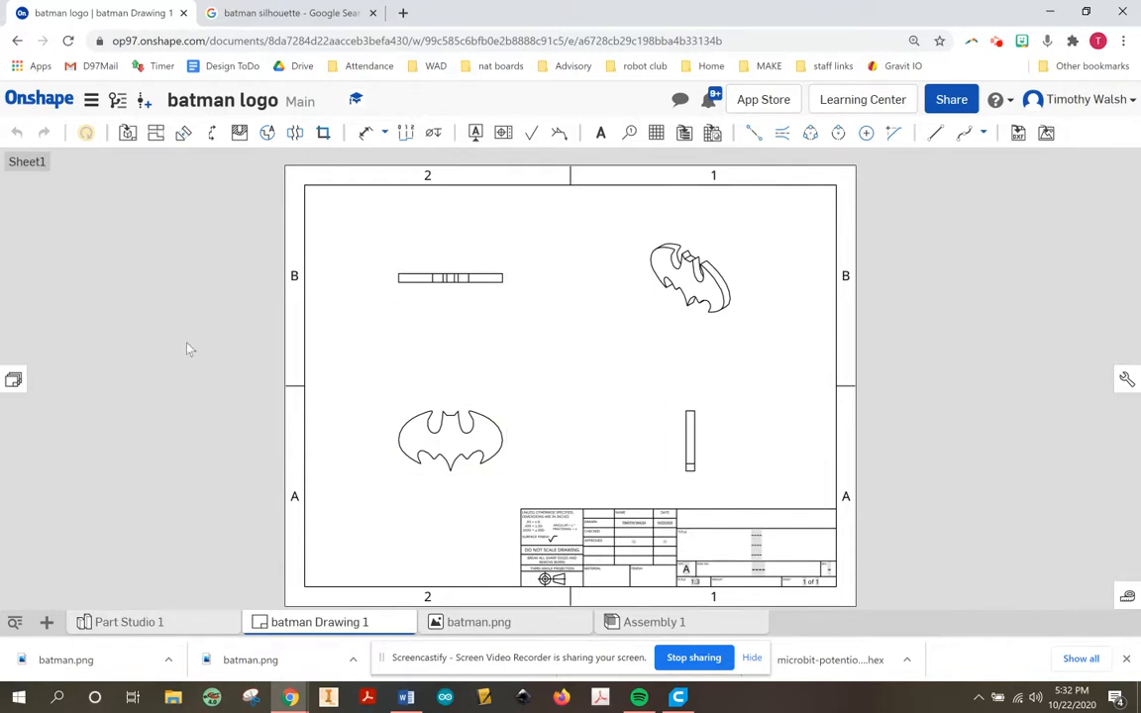
Set the scale of Sheet1 to 1:2 in its sheet properties.
click(13, 381)
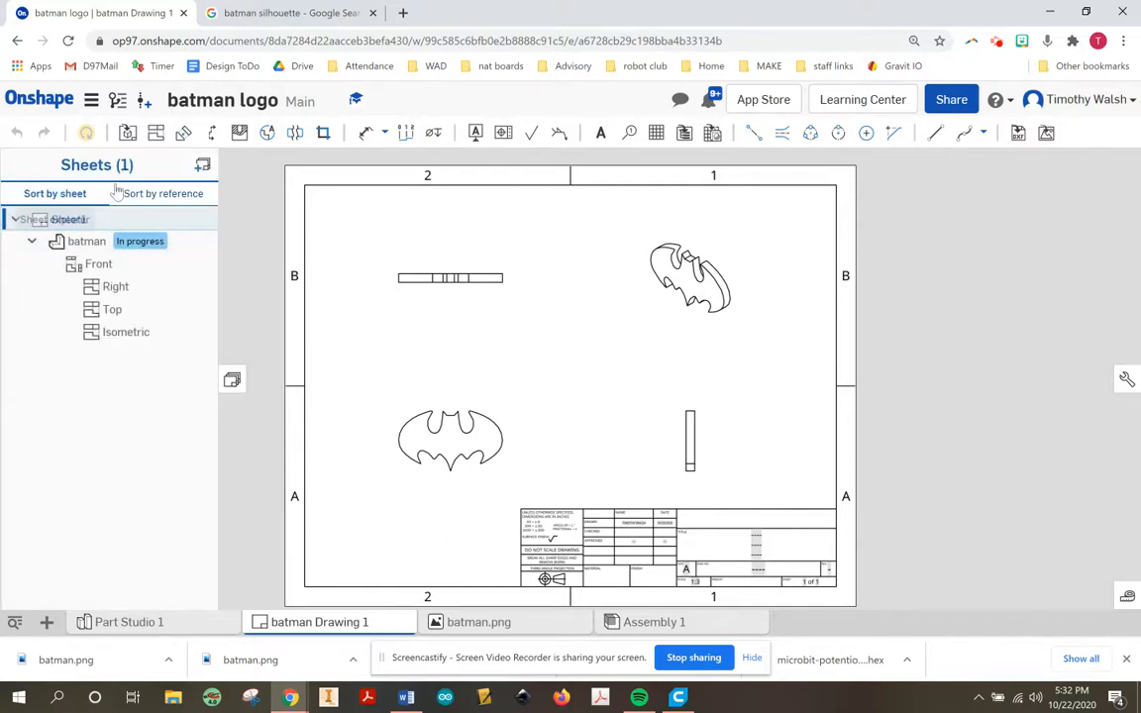
right_click(69, 223)
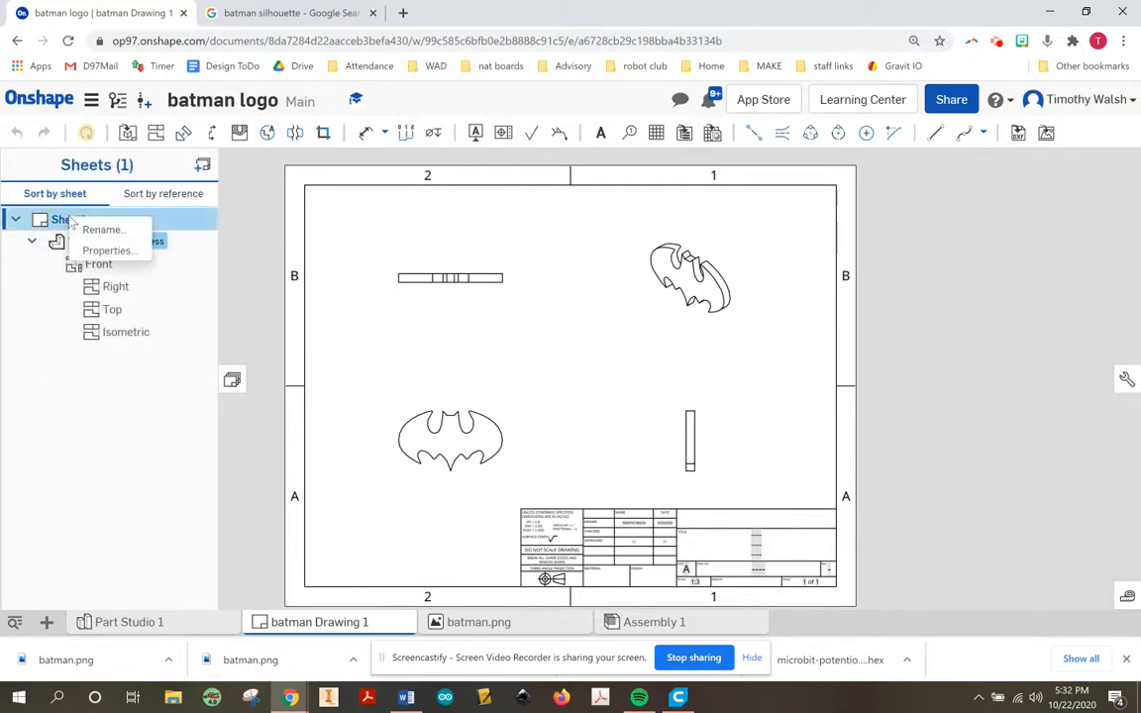
click(104, 252)
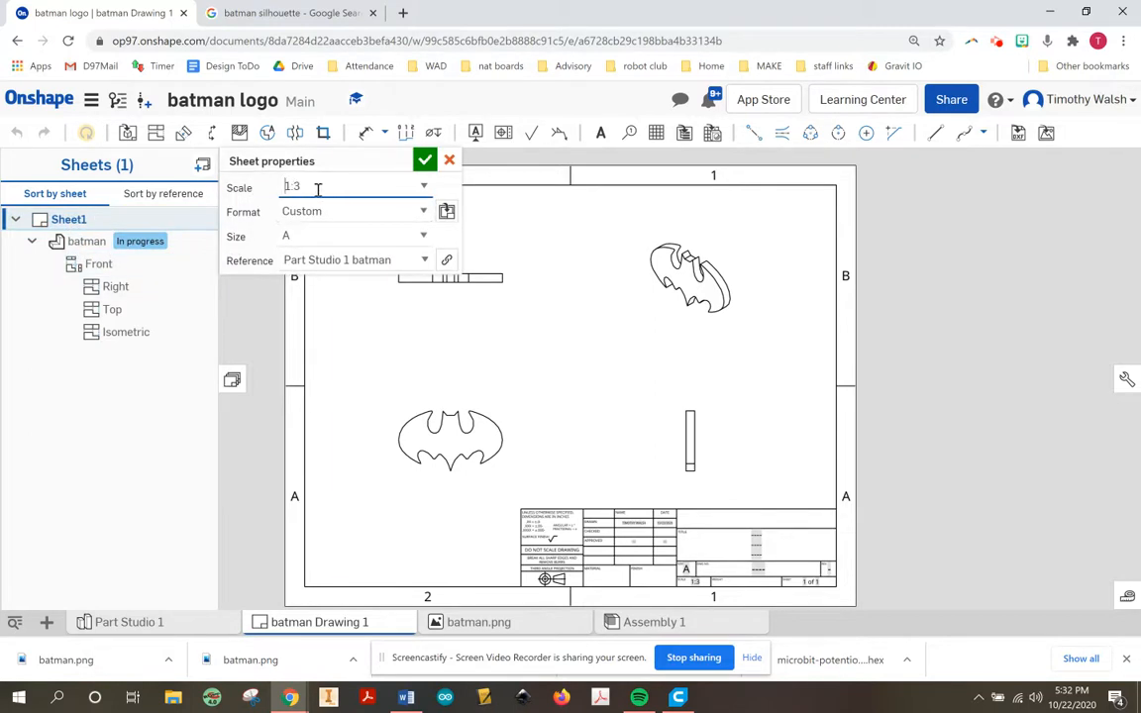
click(425, 186)
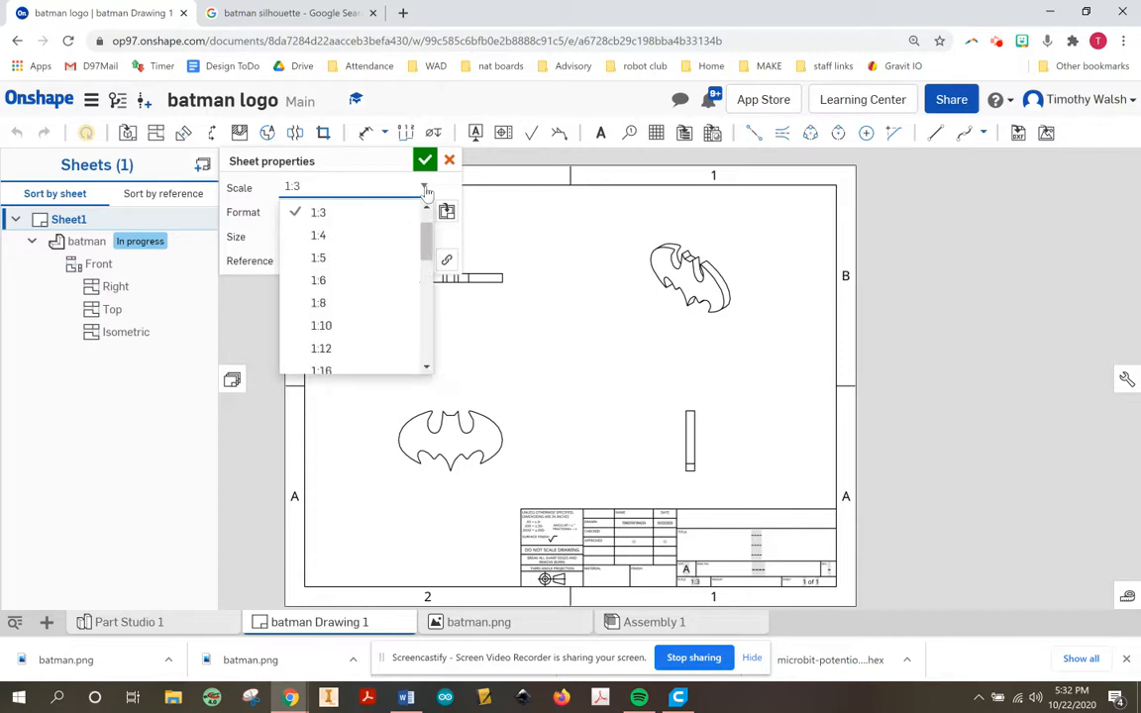
scroll(366, 241, up, 2)
click(375, 235)
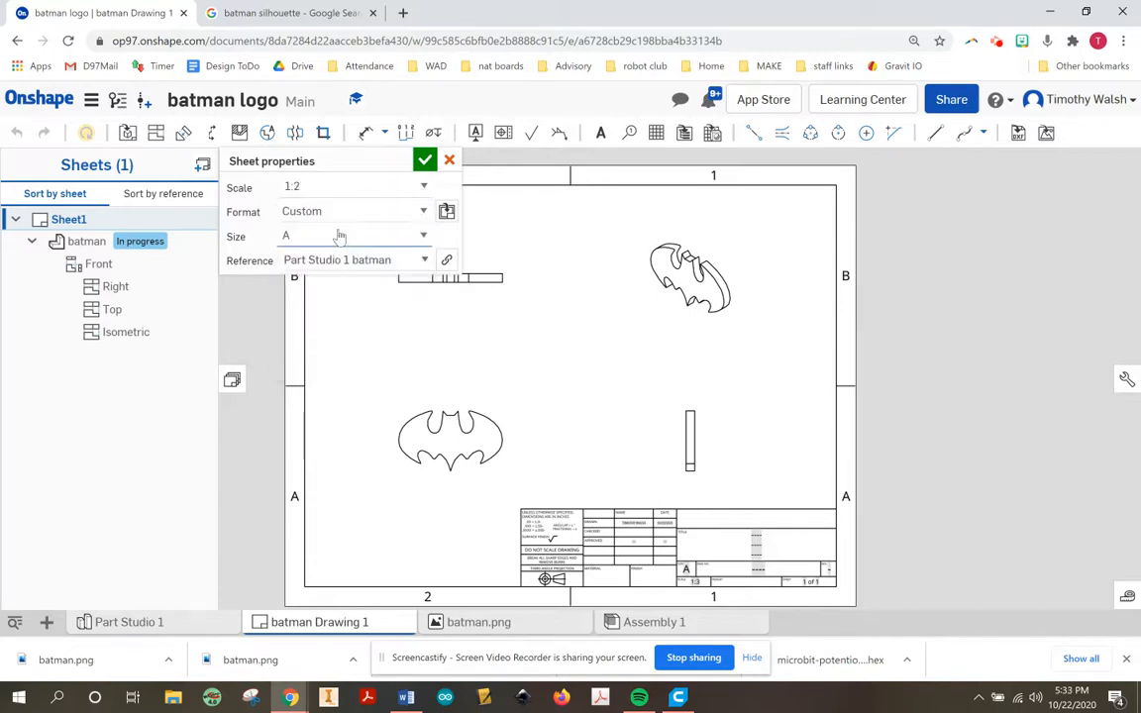
click(424, 161)
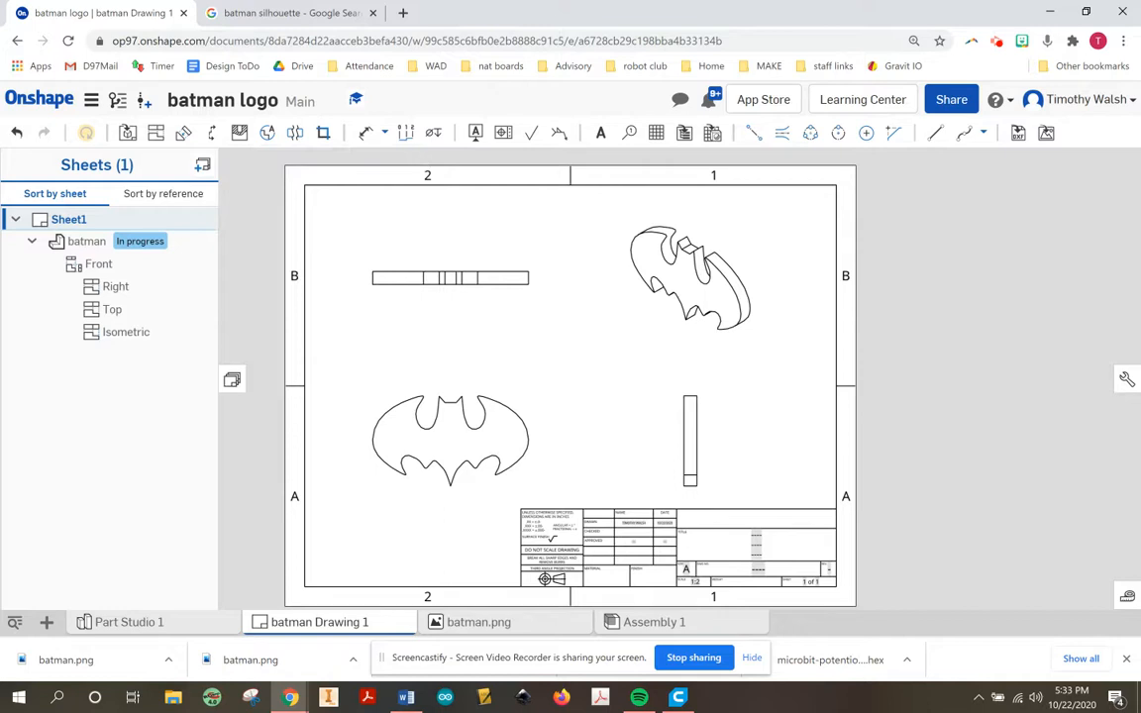
Show the isometric view shaded and set its scale to 1:1.5, trying 1:1 first.
right_click(651, 308)
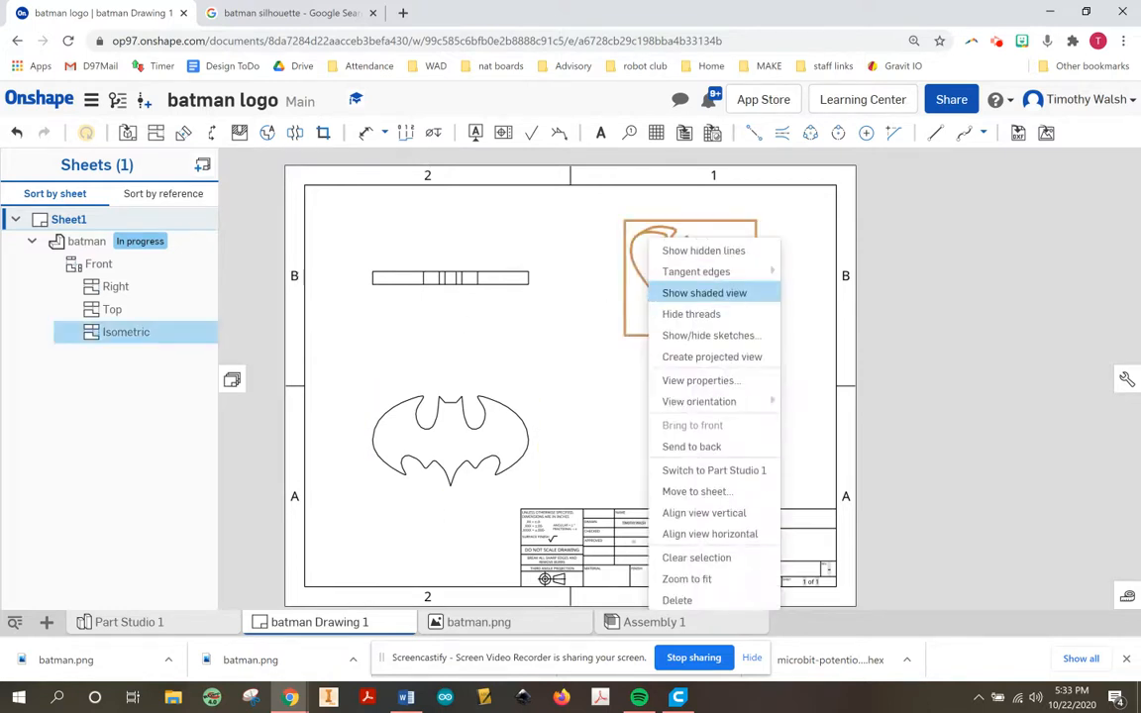
click(682, 301)
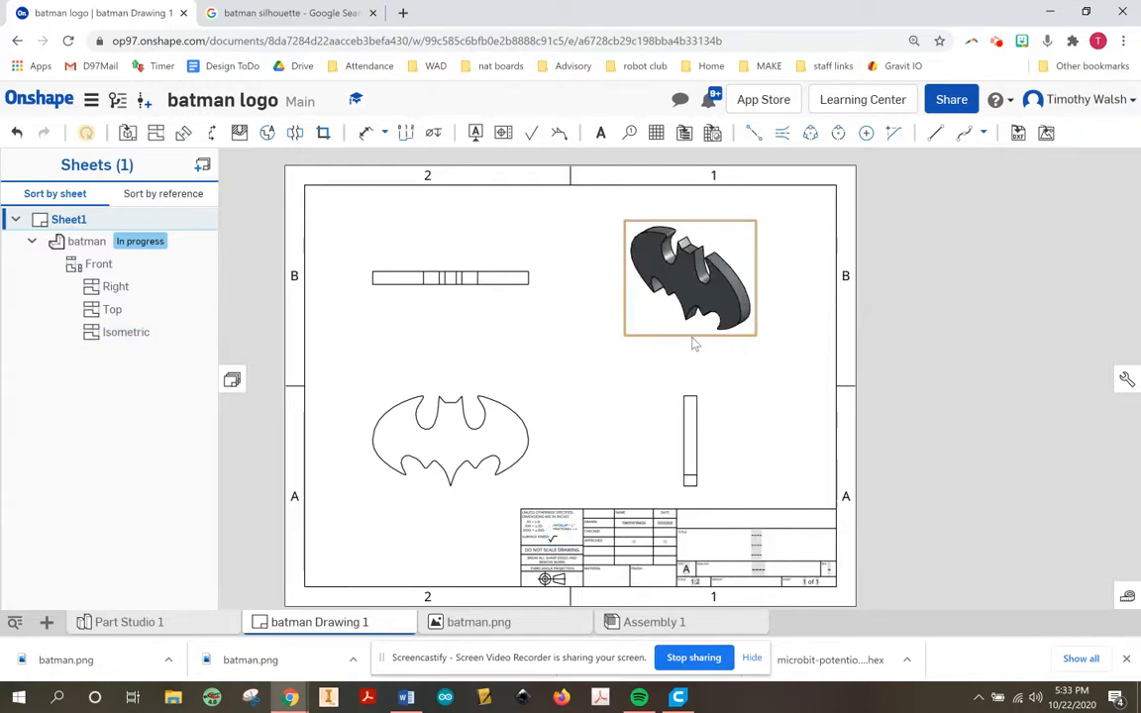
double_click(656, 333)
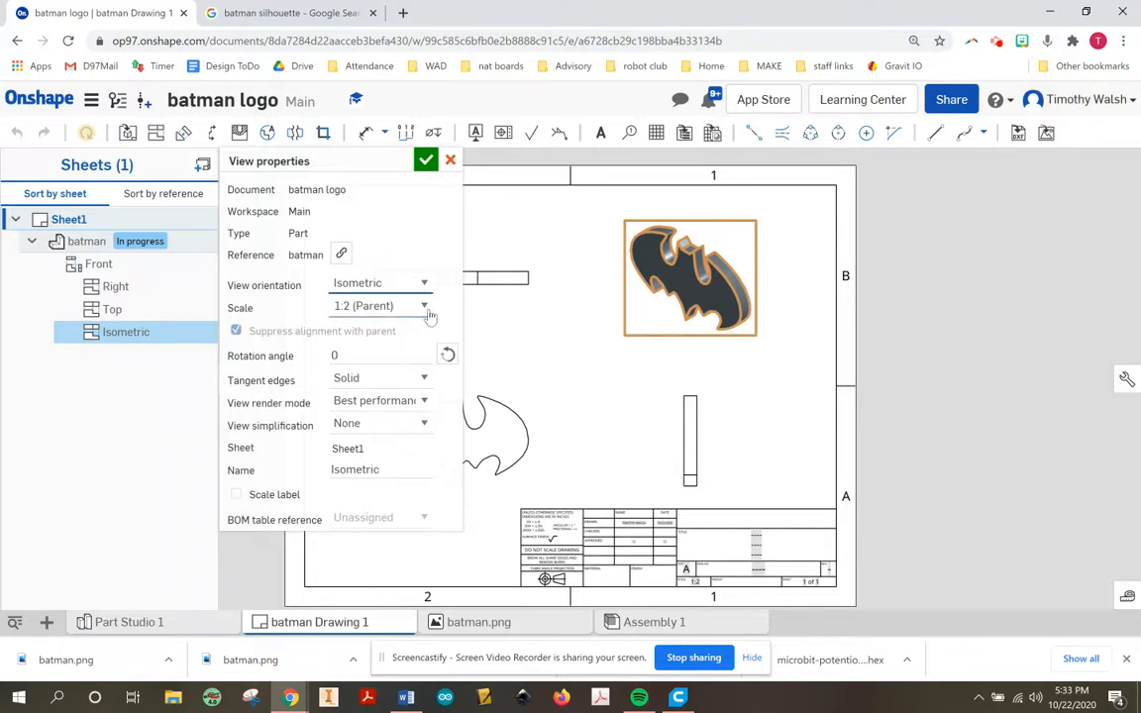
click(413, 307)
drag(413, 307, 329, 308)
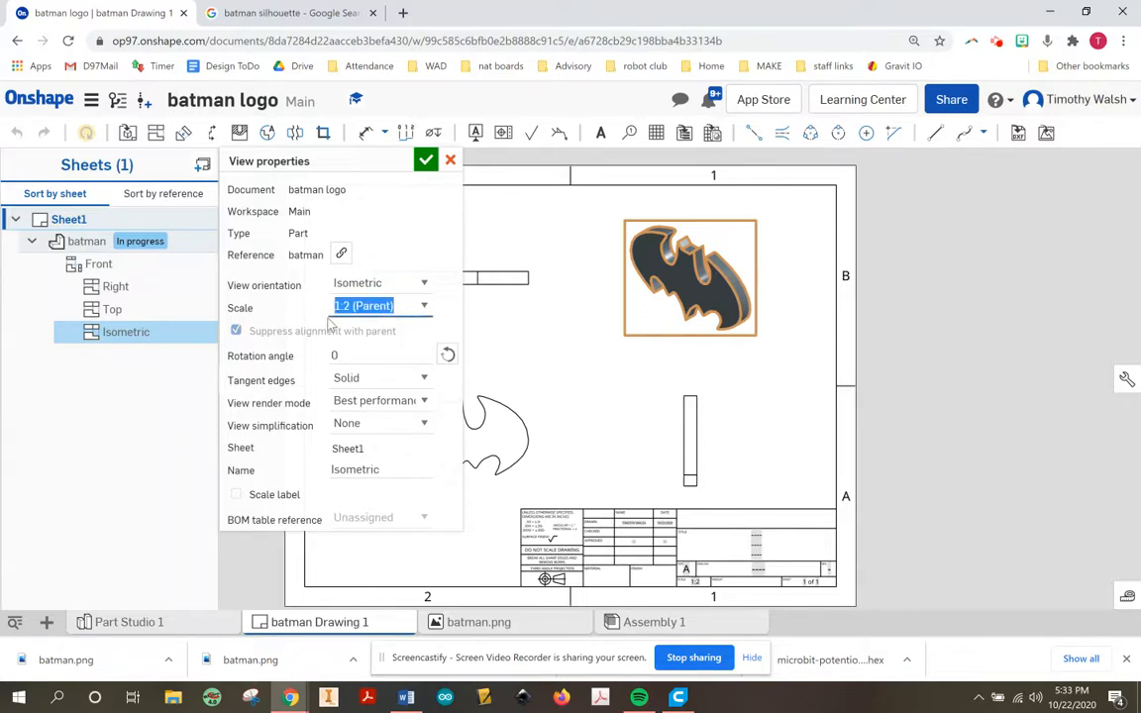
text(1:1)
key(Return)
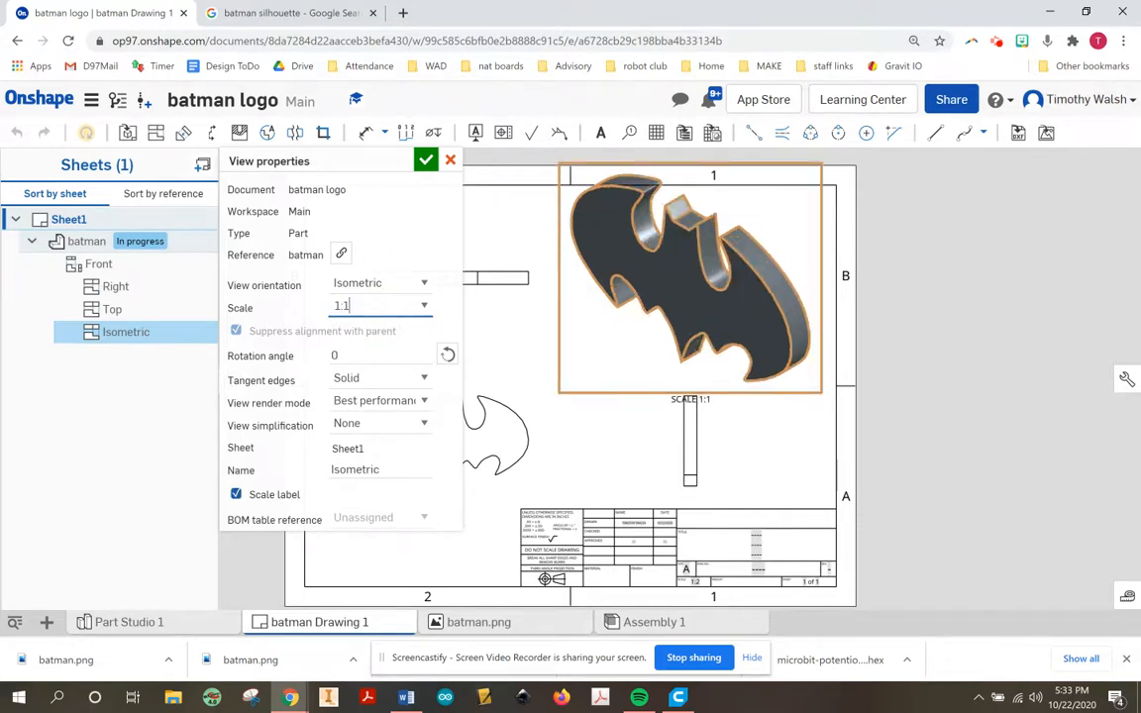
key(Return)
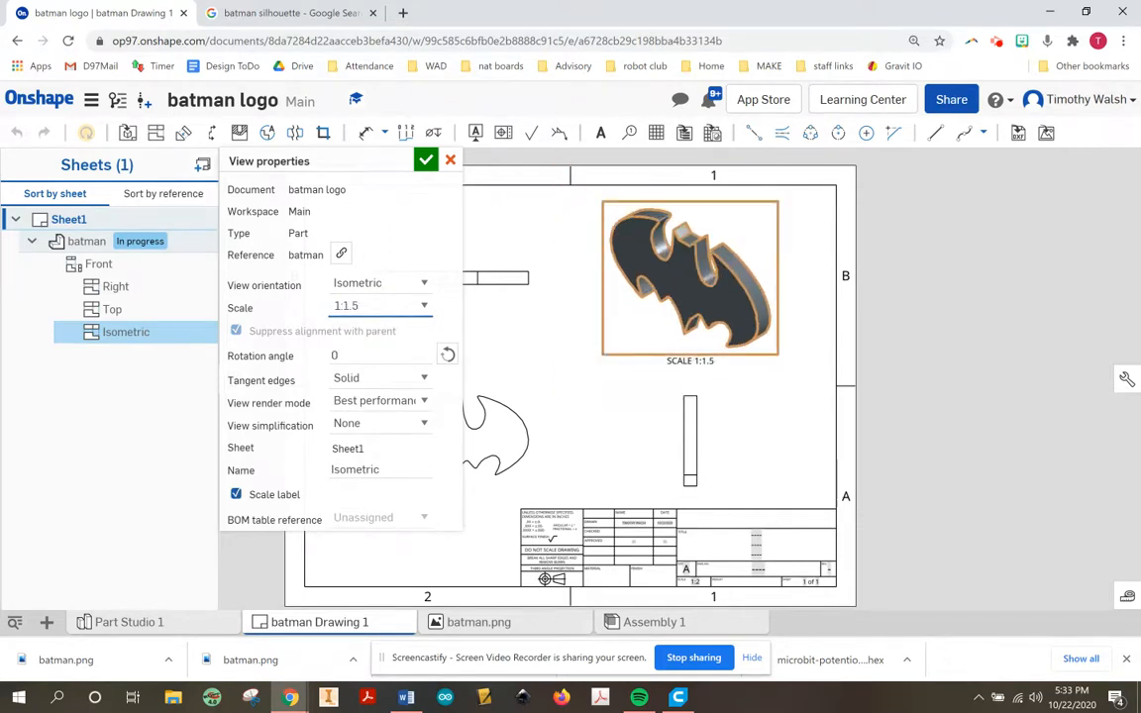
click(427, 159)
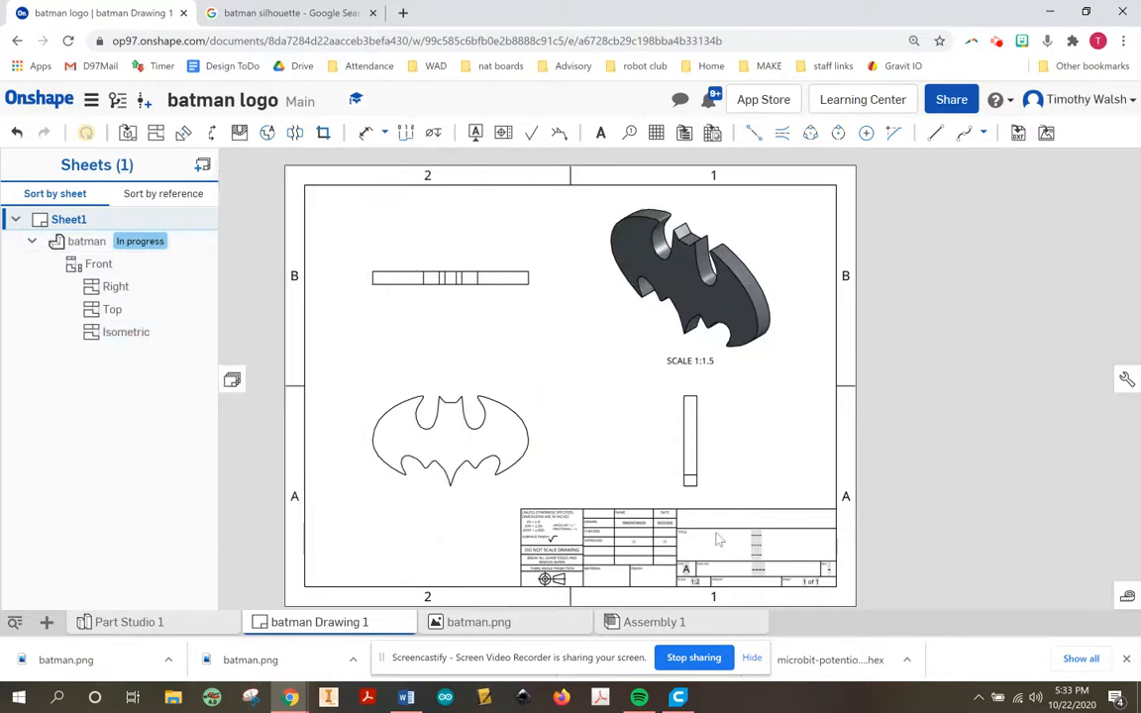
Enter "Batman Logo Thingy" as the drawing title in the title block.
double_click(783, 550)
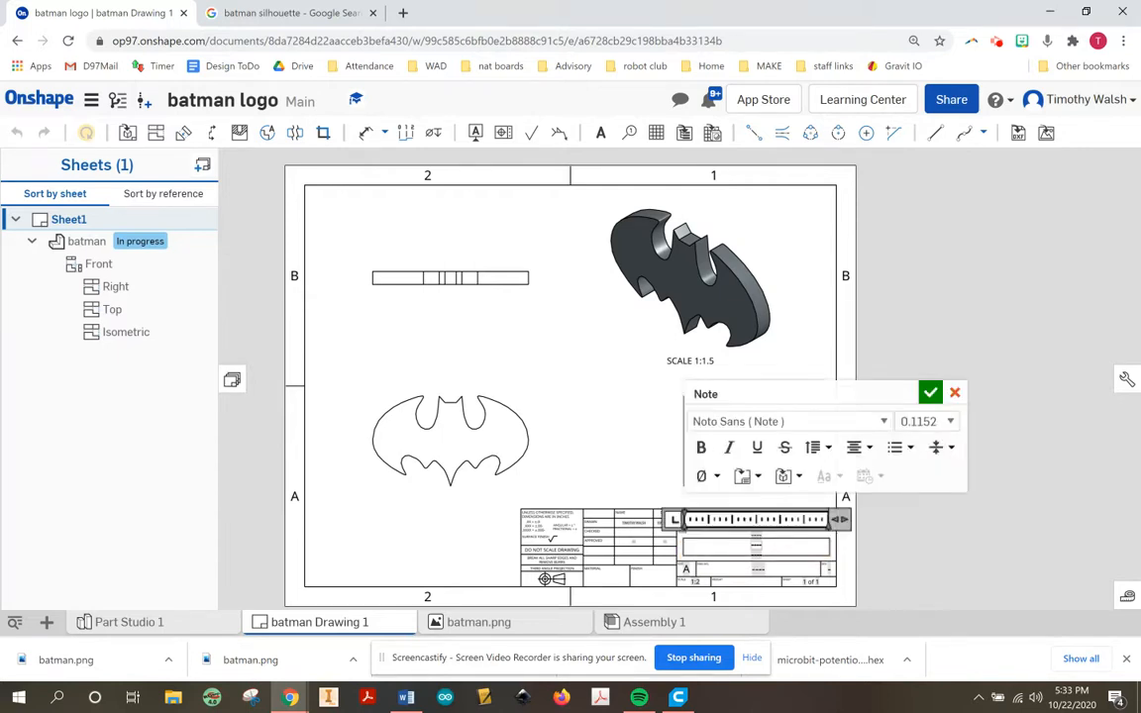
text(Batman Logo Thingy)
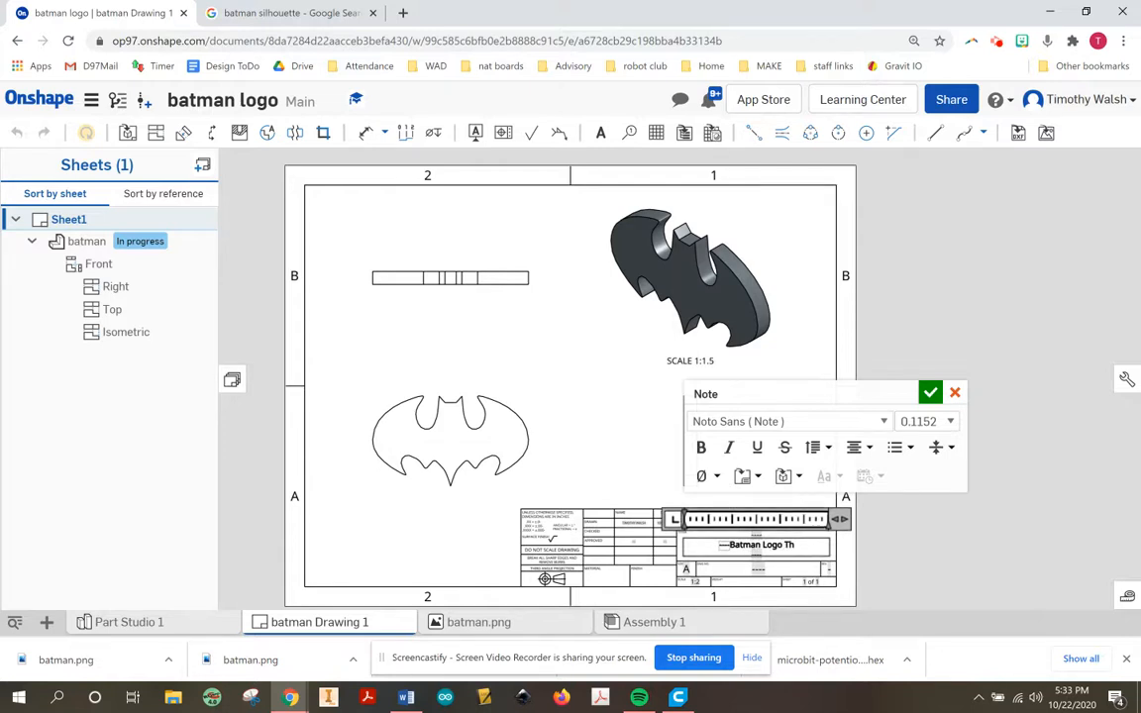
click(956, 394)
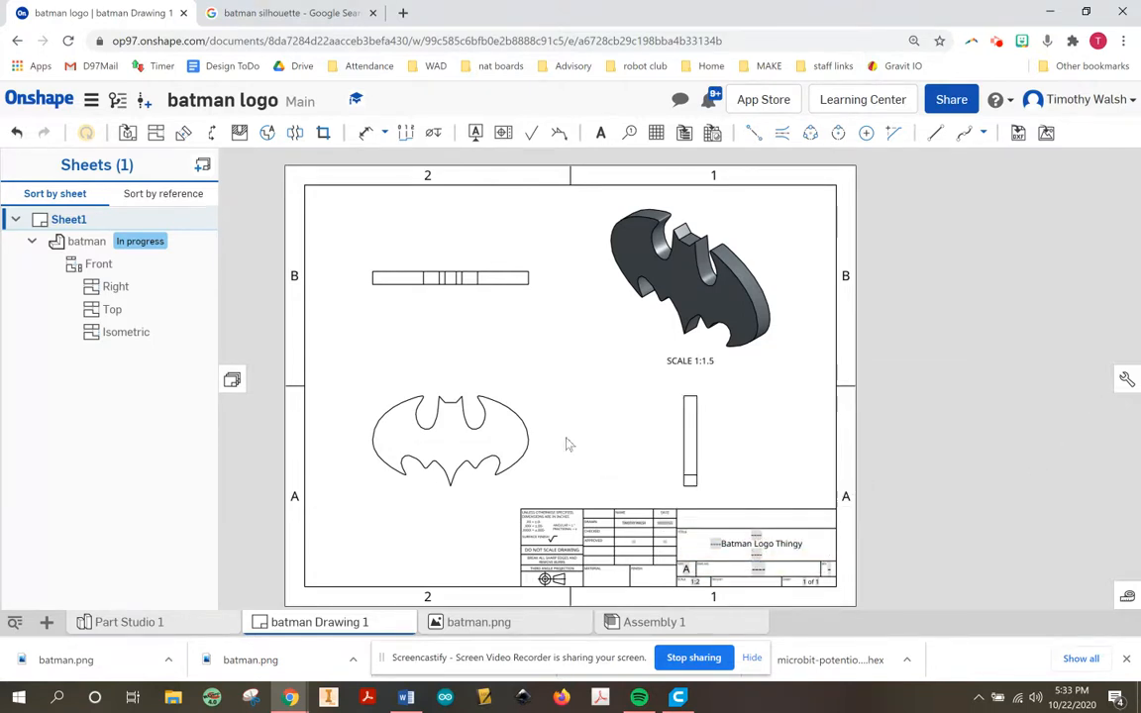
Dimension the overall width of the logo above the top view.
scroll(651, 556, up, 6)
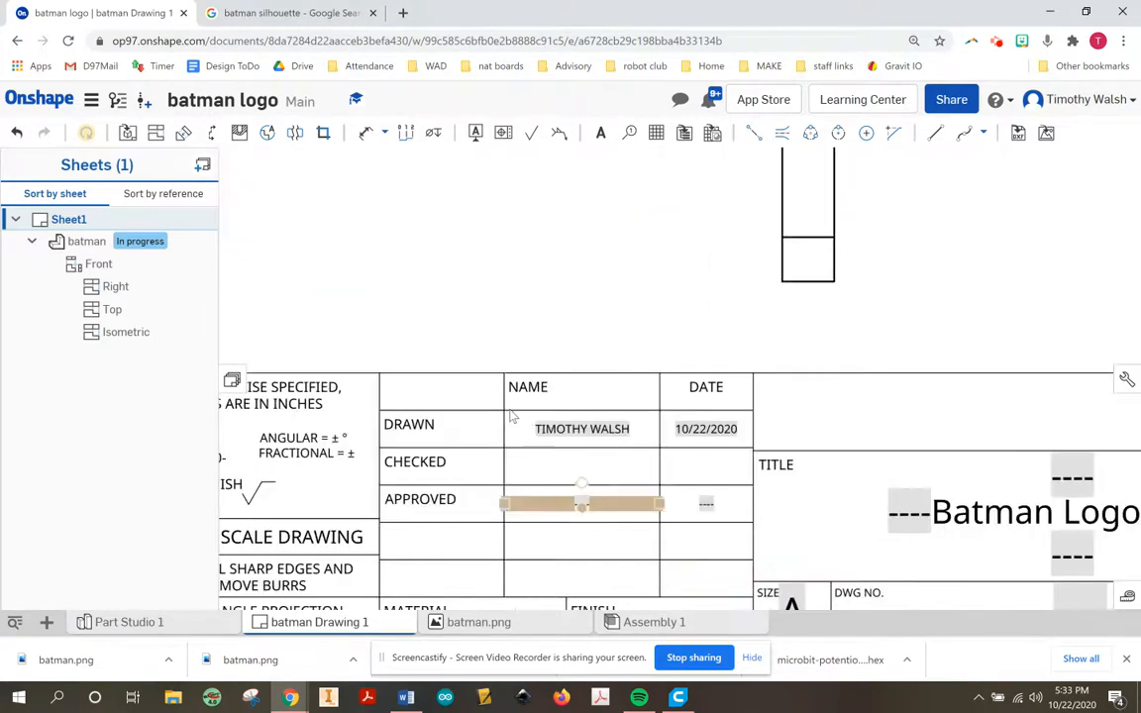
scroll(644, 416, down, 5)
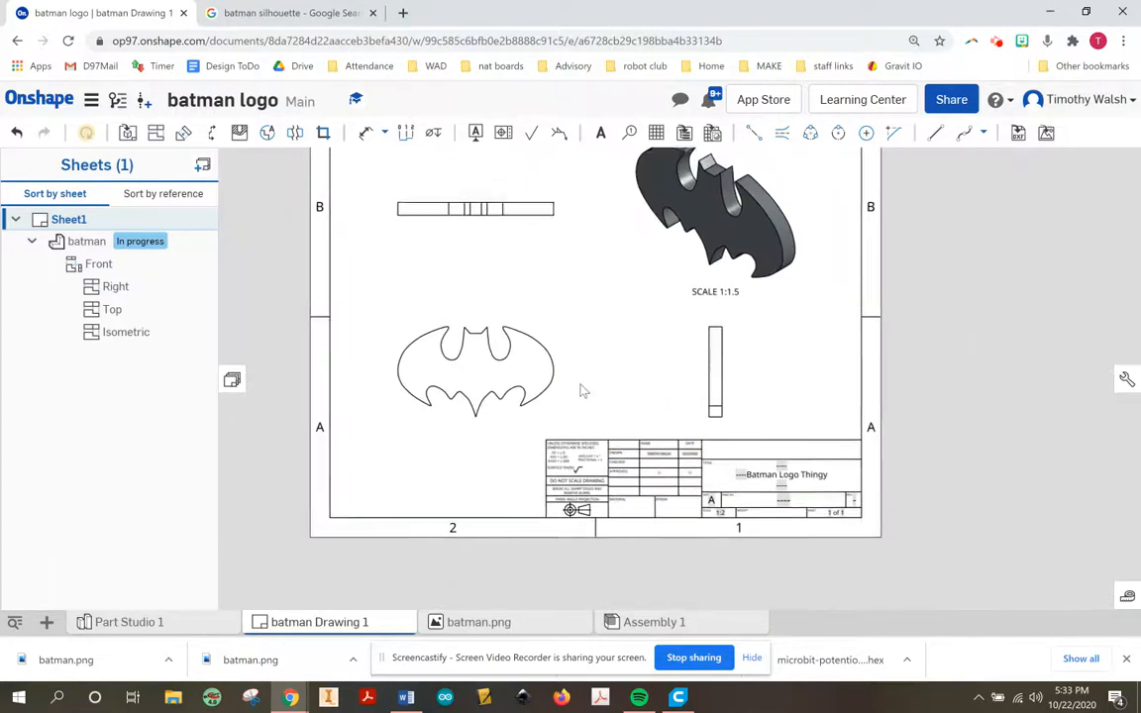
middle_drag(581, 386, 581, 454)
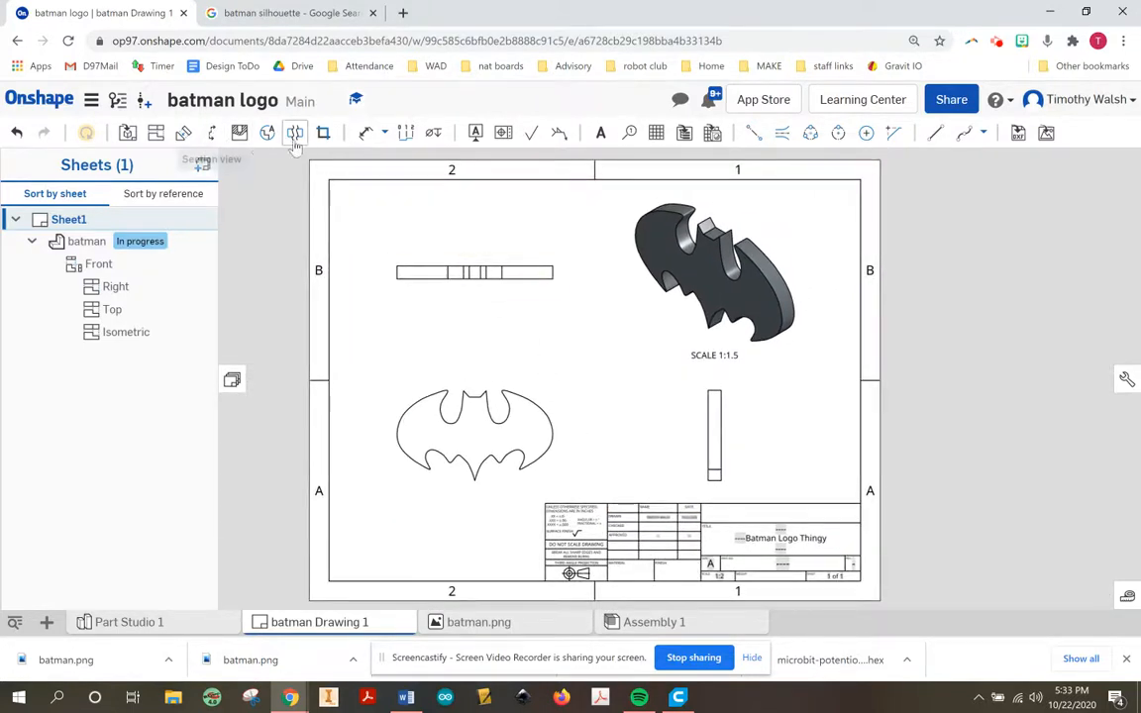
click(366, 132)
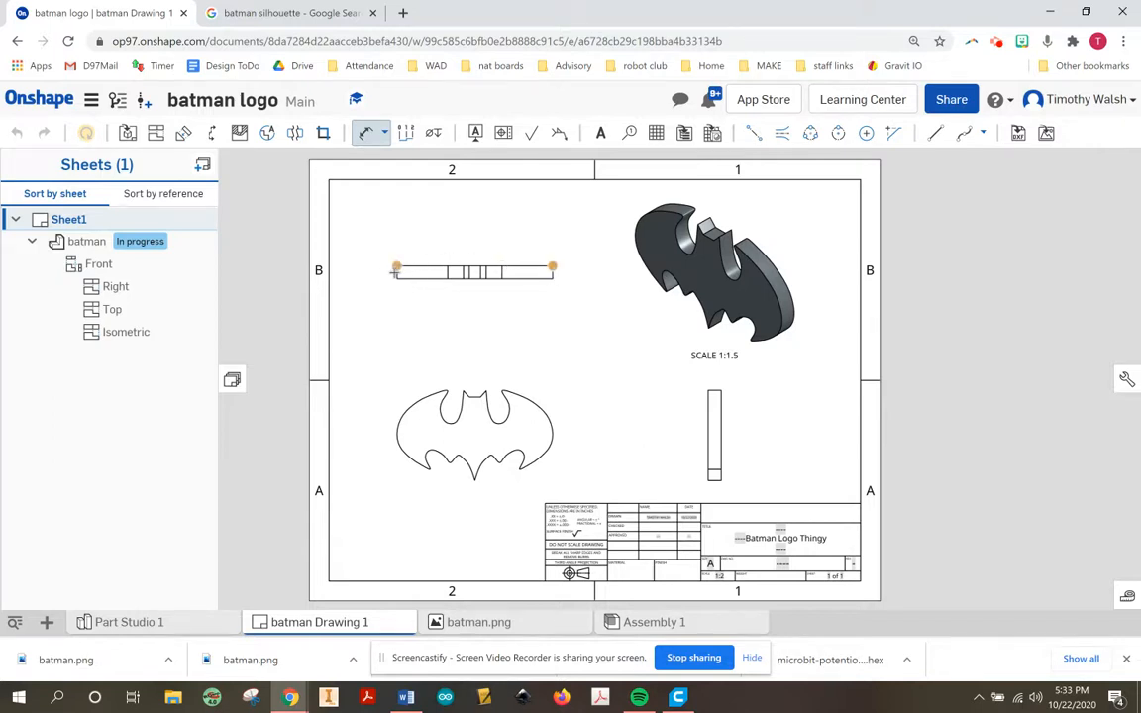
click(466, 247)
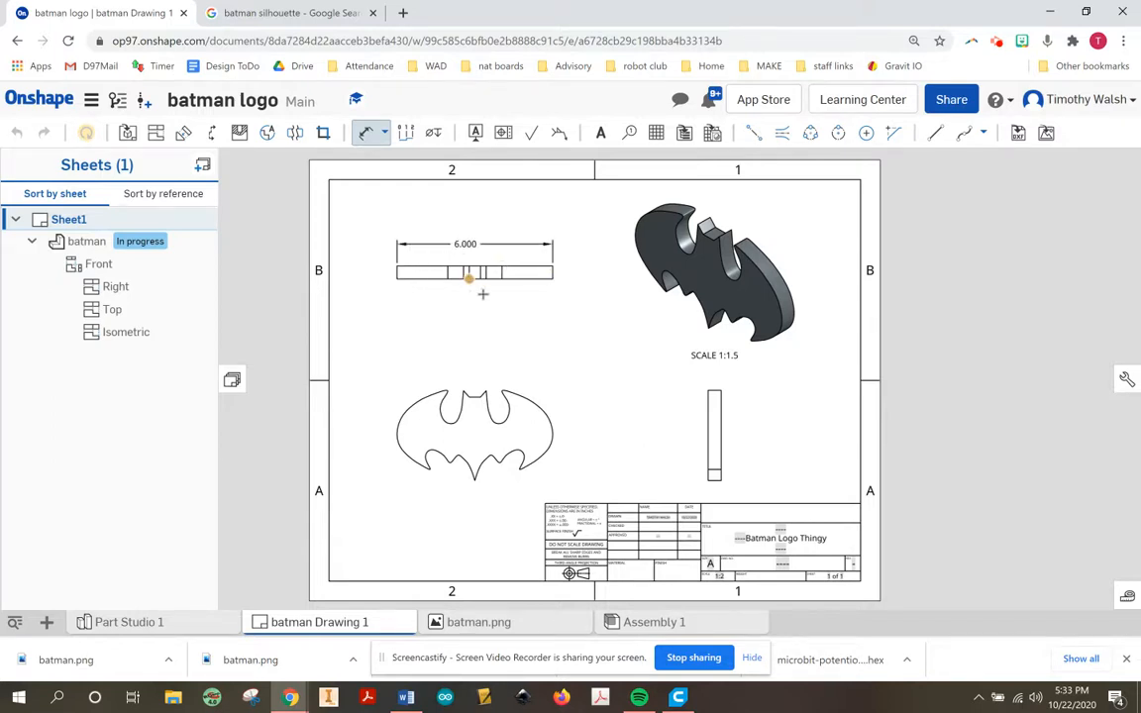
Dimension the thickness above the right-side view and the overall height along its left edge.
click(723, 410)
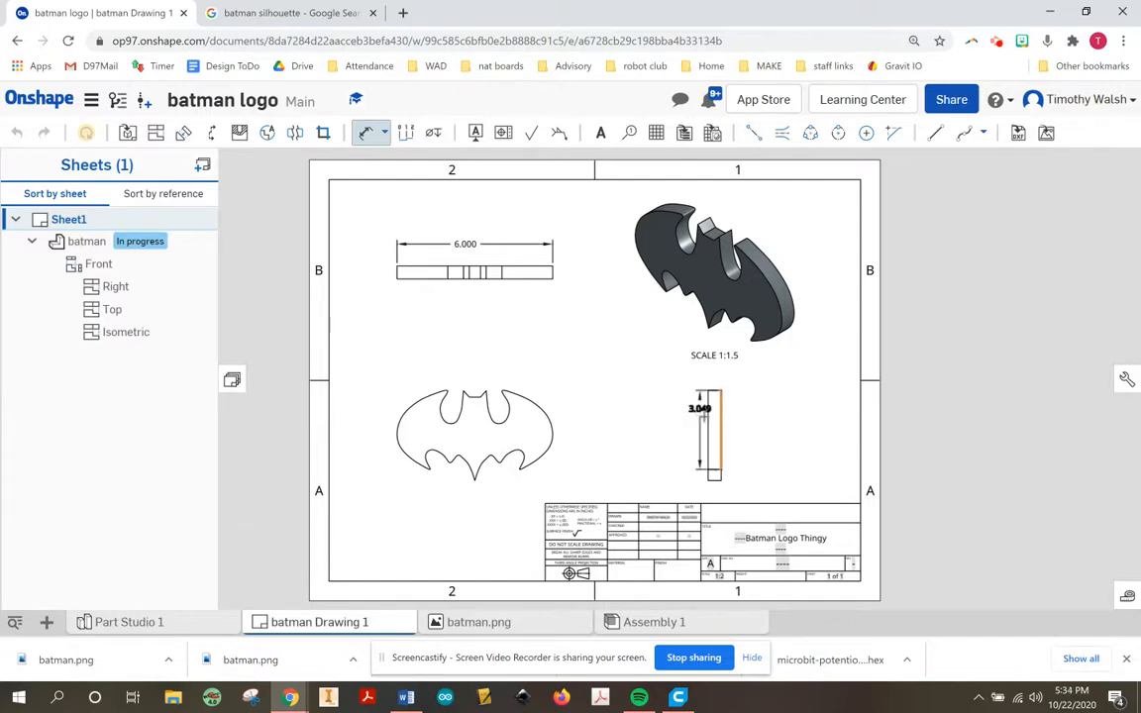
click(709, 412)
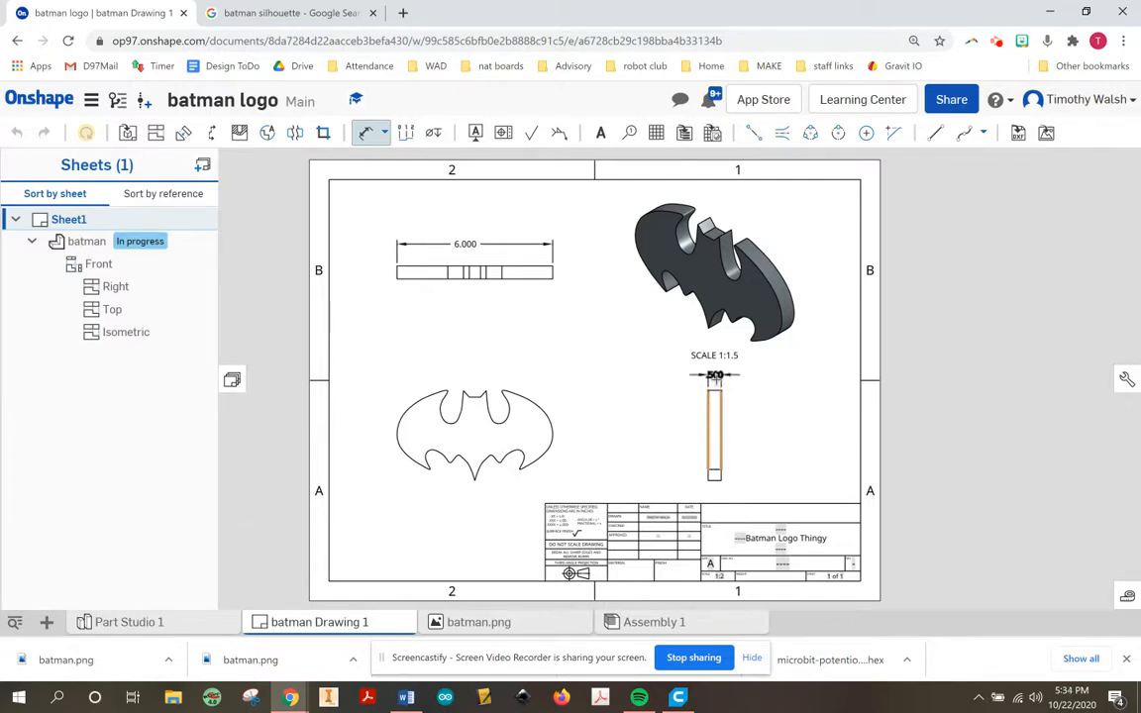
click(716, 375)
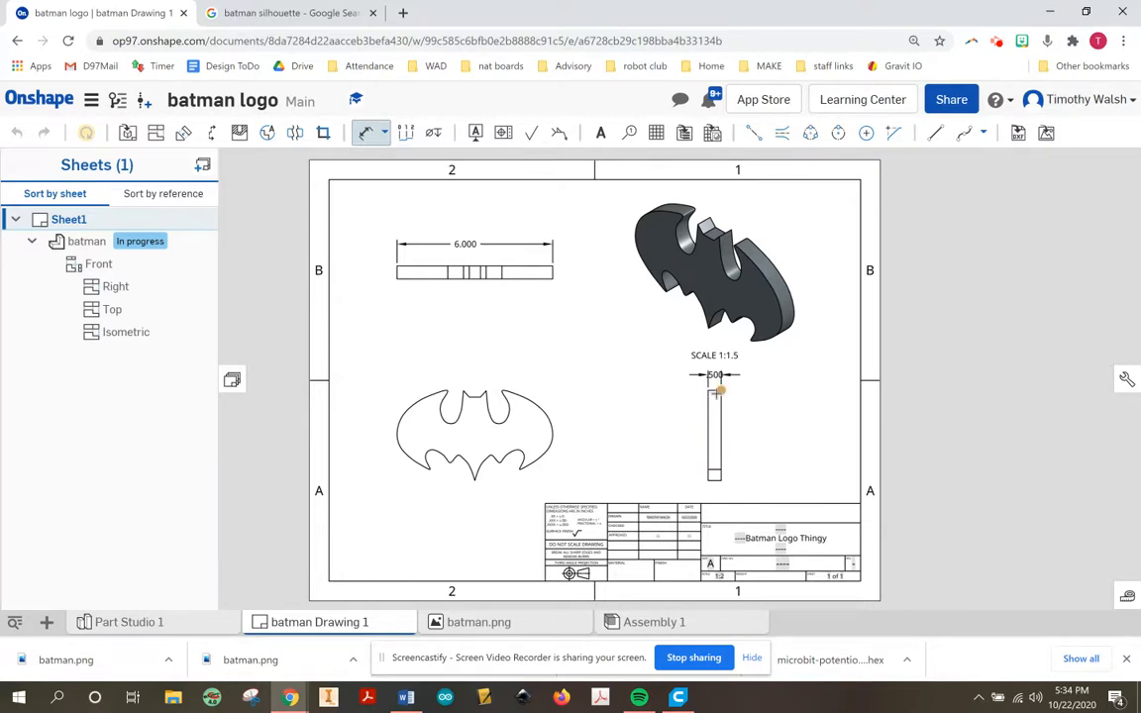
scroll(711, 390, down, 3)
scroll(711, 390, up, 5)
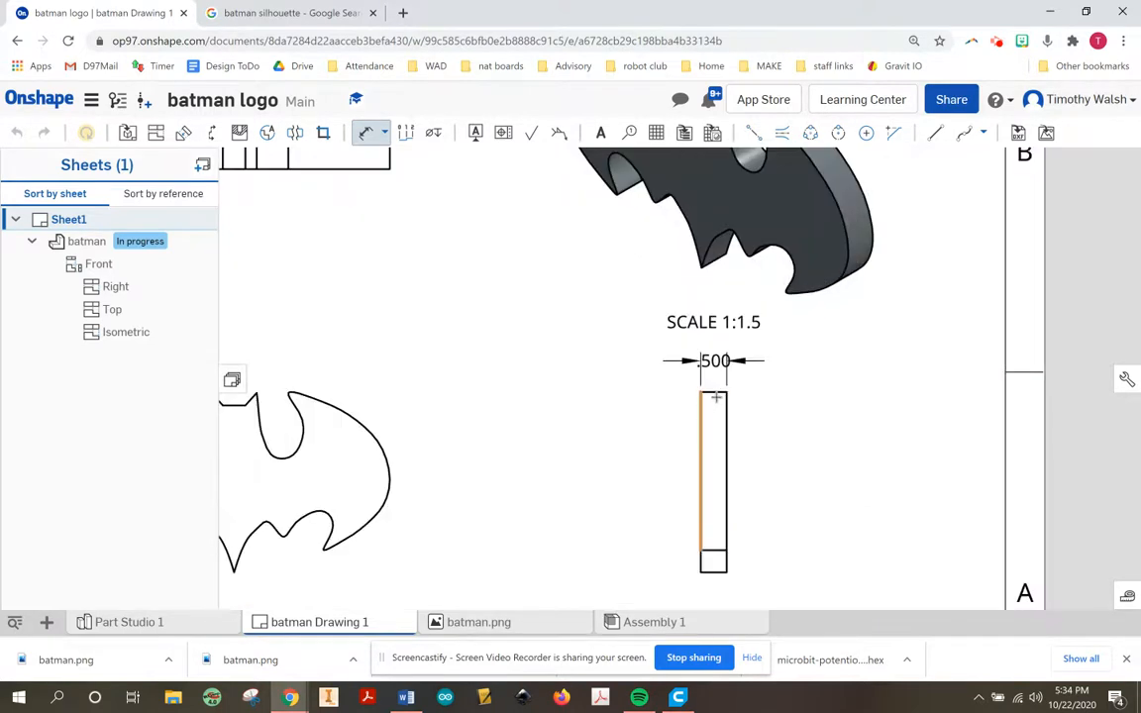
click(716, 393)
click(715, 572)
click(658, 470)
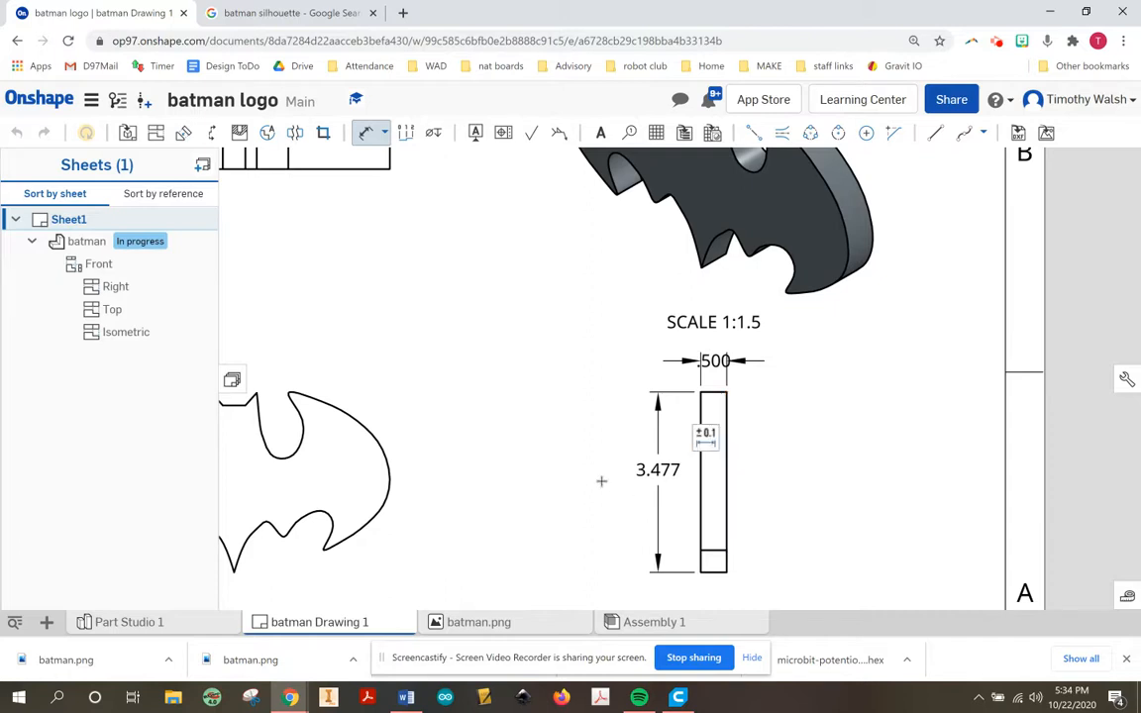
Change the units of the right-side view's height dimension to Inches fractional.
click(702, 435)
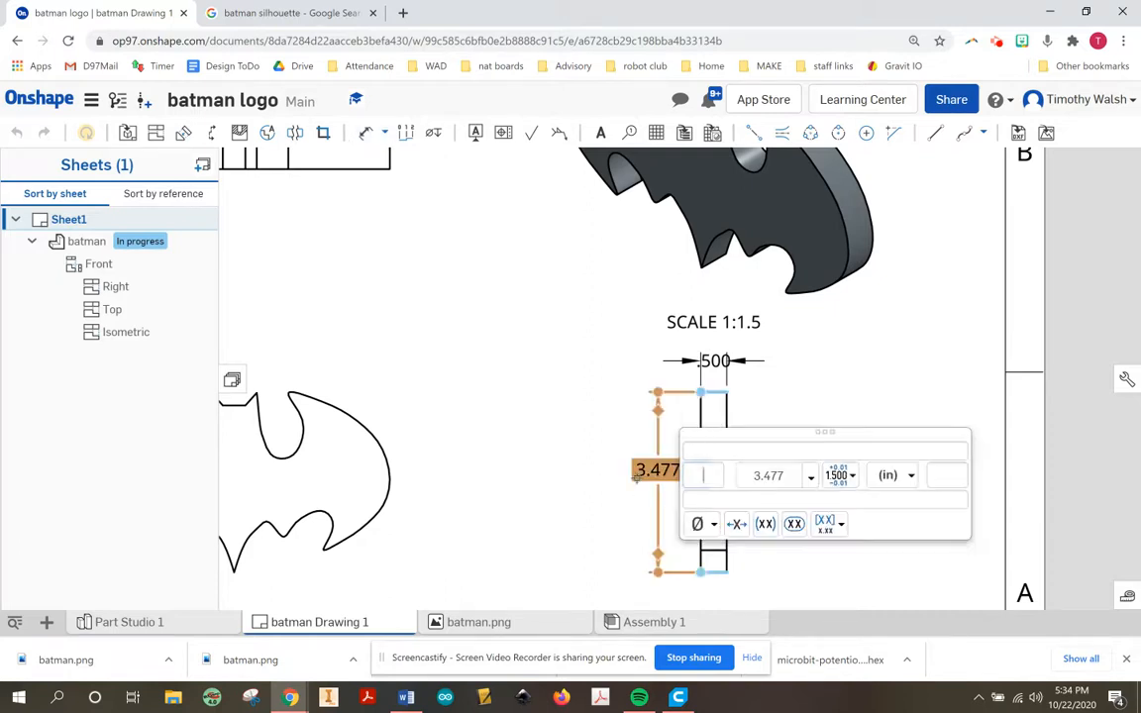
click(881, 485)
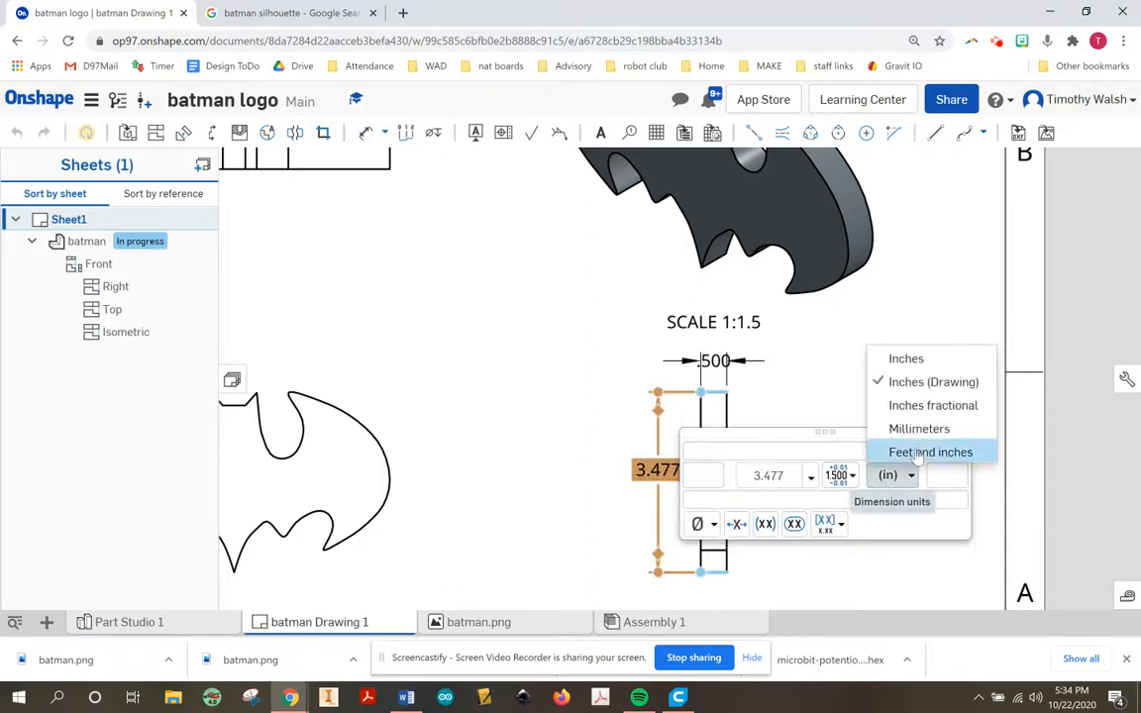
click(931, 411)
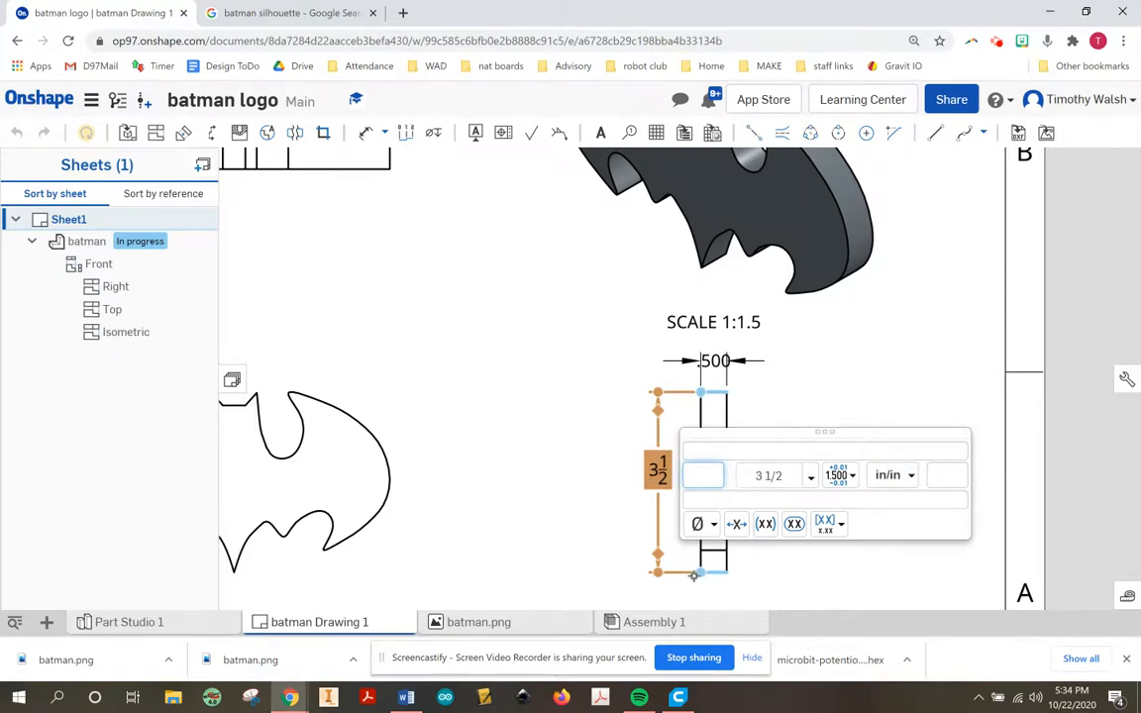
click(783, 580)
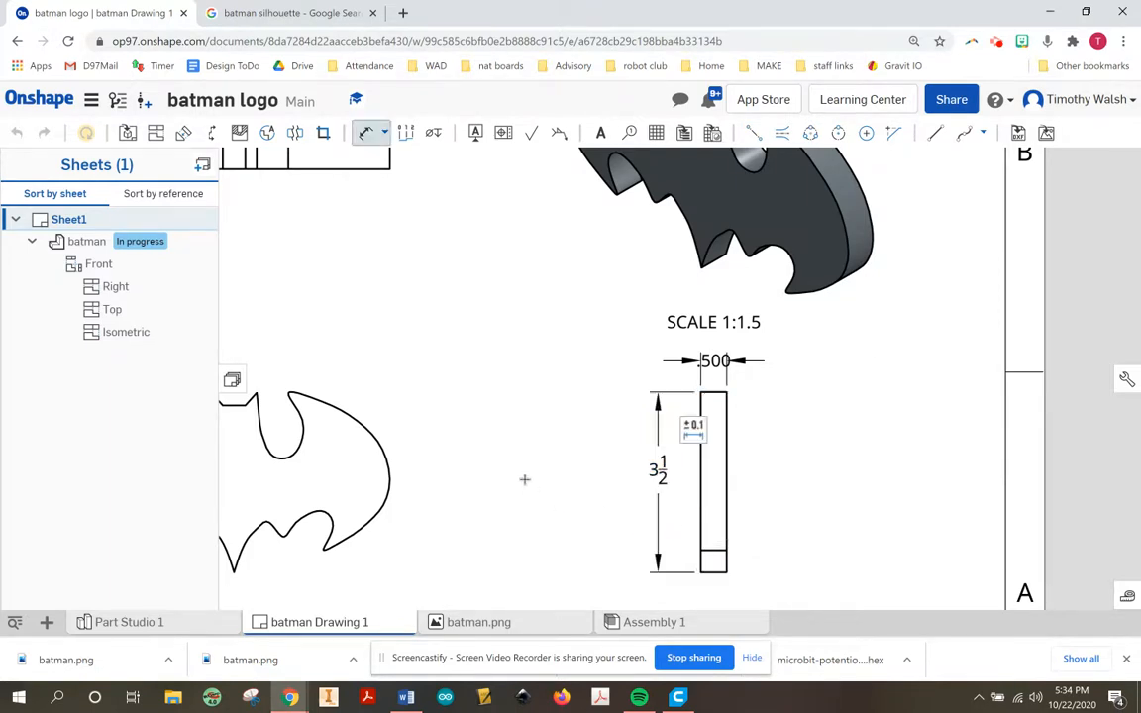
scroll(515, 455, up, 2)
scroll(512, 448, down, 2)
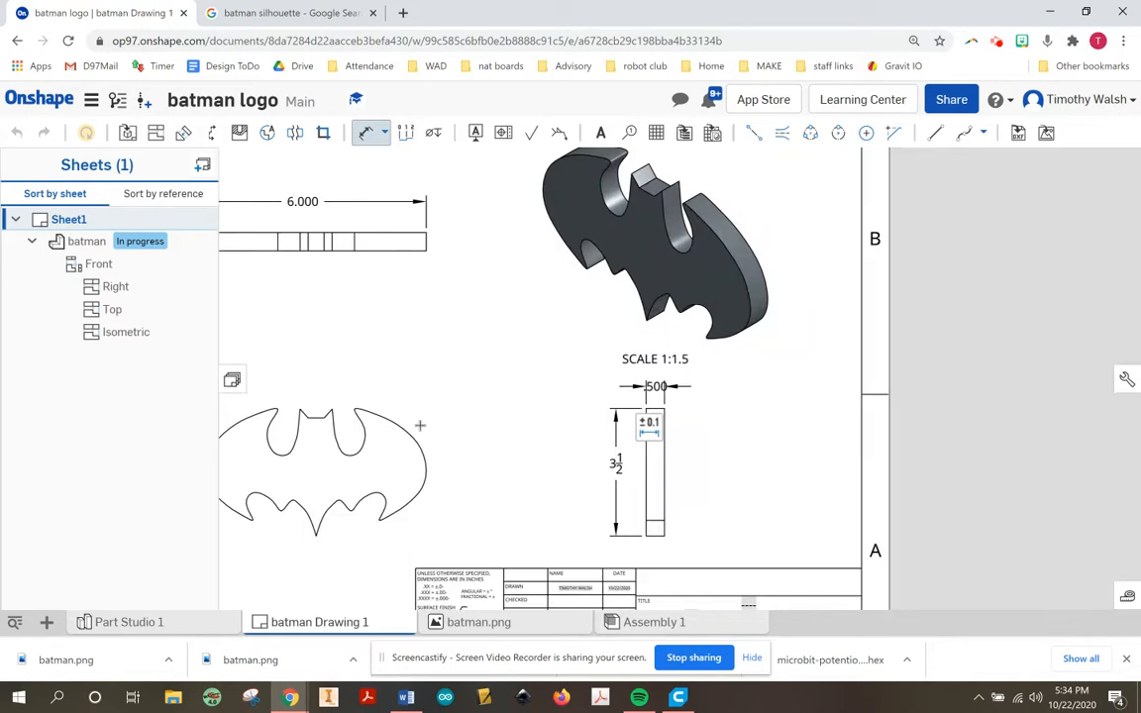
Start a note between the top and front views, with bold text and a text height of .25.
scroll(420, 426, down, 2)
middle_drag(420, 426, 660, 406)
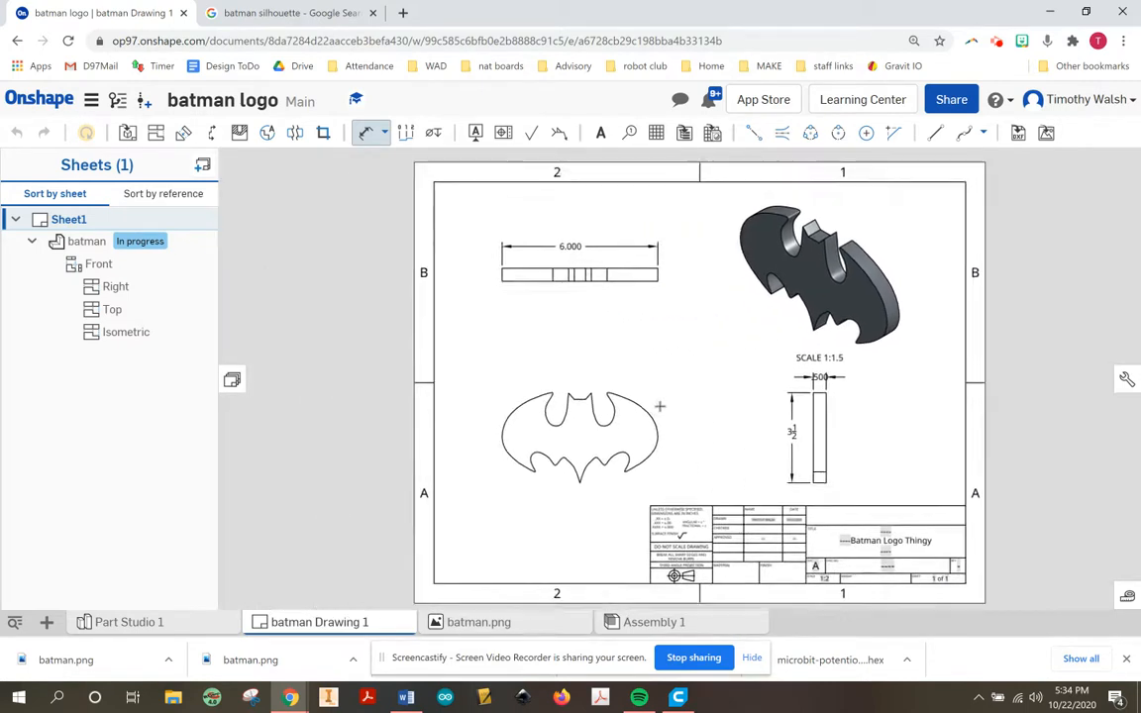
click(601, 133)
click(528, 361)
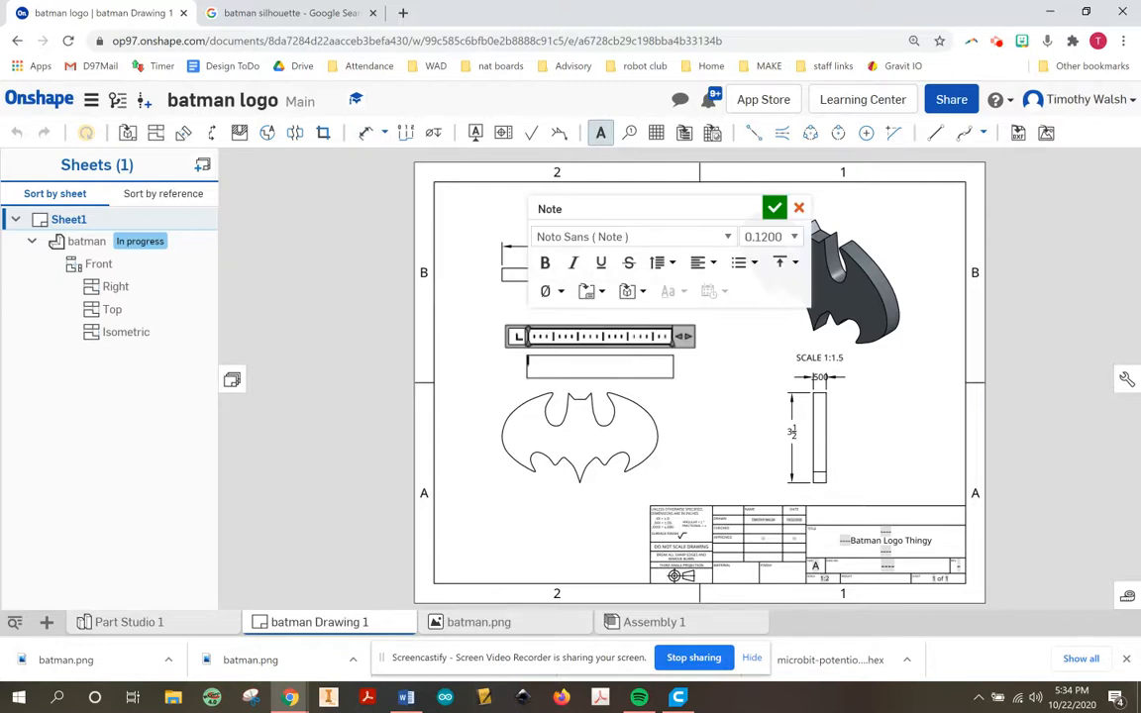
click(545, 263)
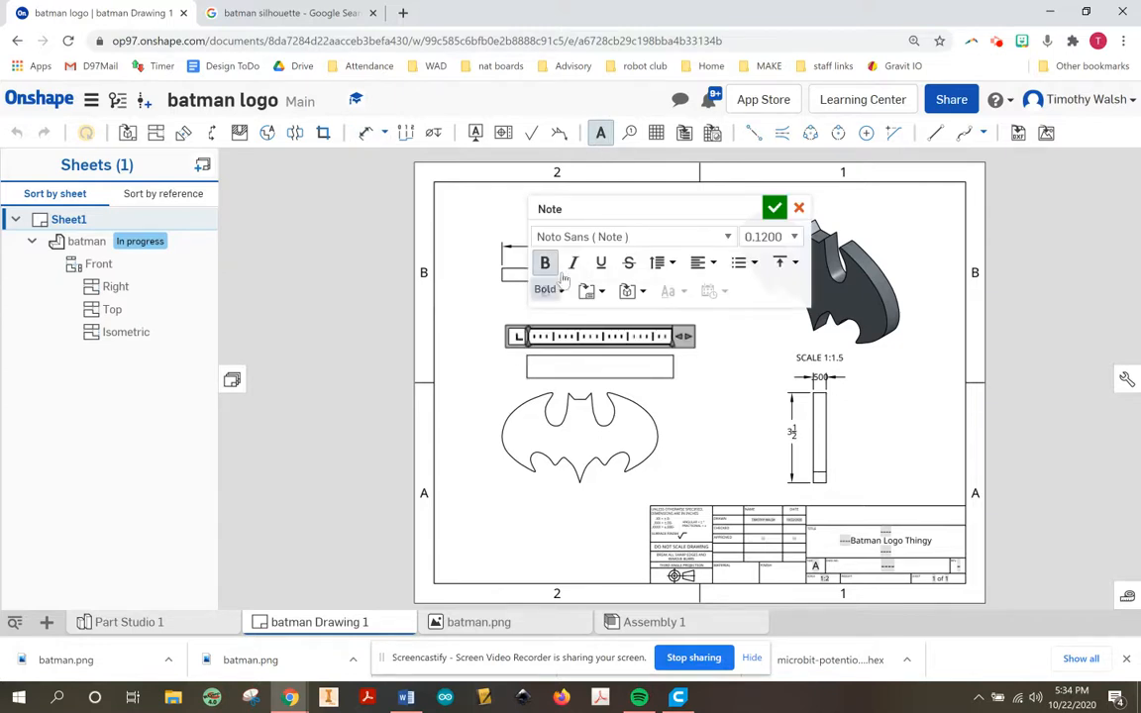
double_click(783, 236)
text(.25)
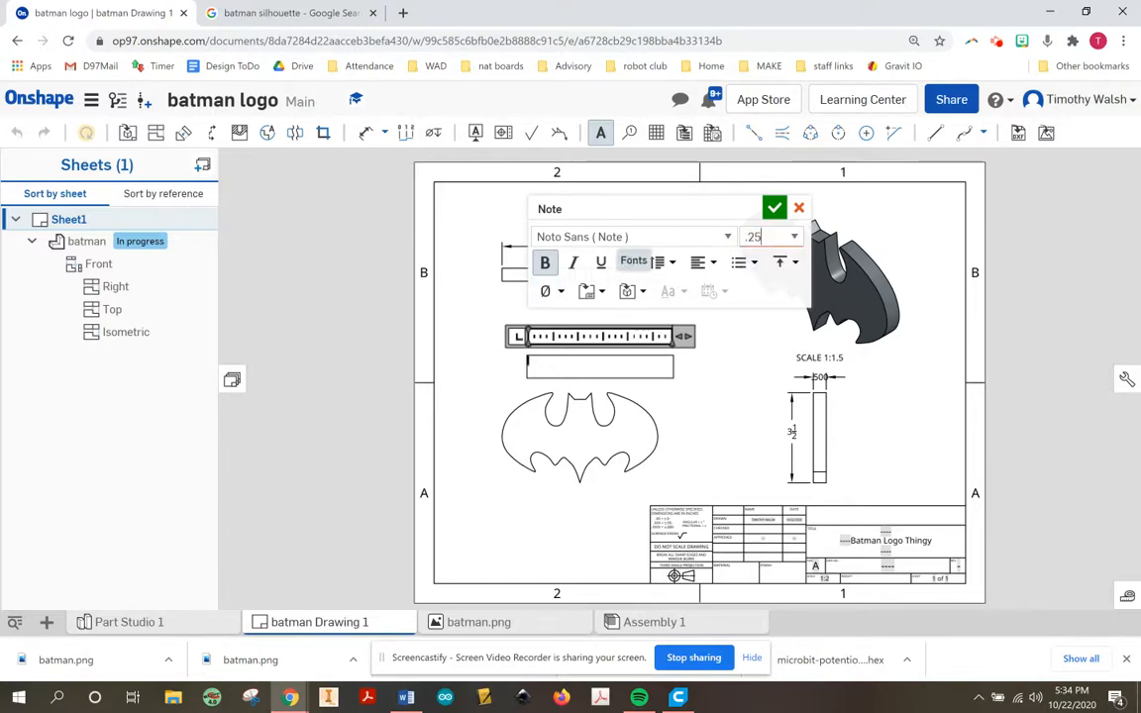
text(FRONT)
key(BackSpace)
key(BackSpace)
key(BackSpace)
key(BackSpace)
key(BackSpace)
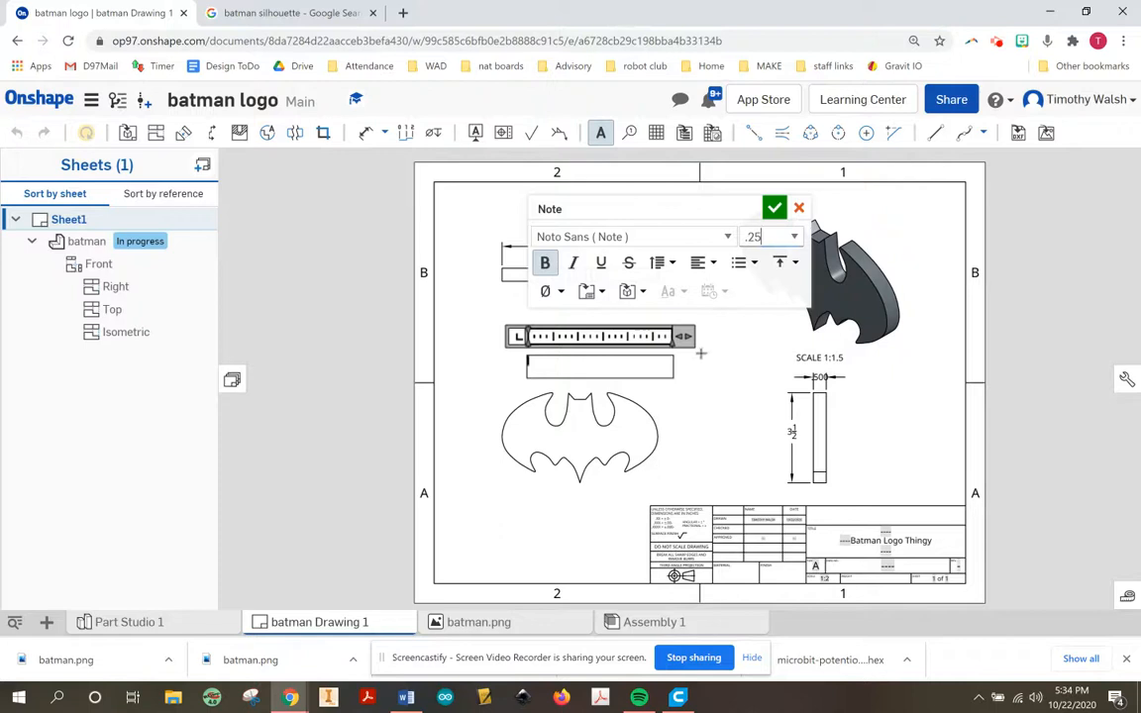
Enter "FRONT" in all capitals as the note text above the front view and accept the note.
click(630, 371)
text(fRONT)
key(Return)
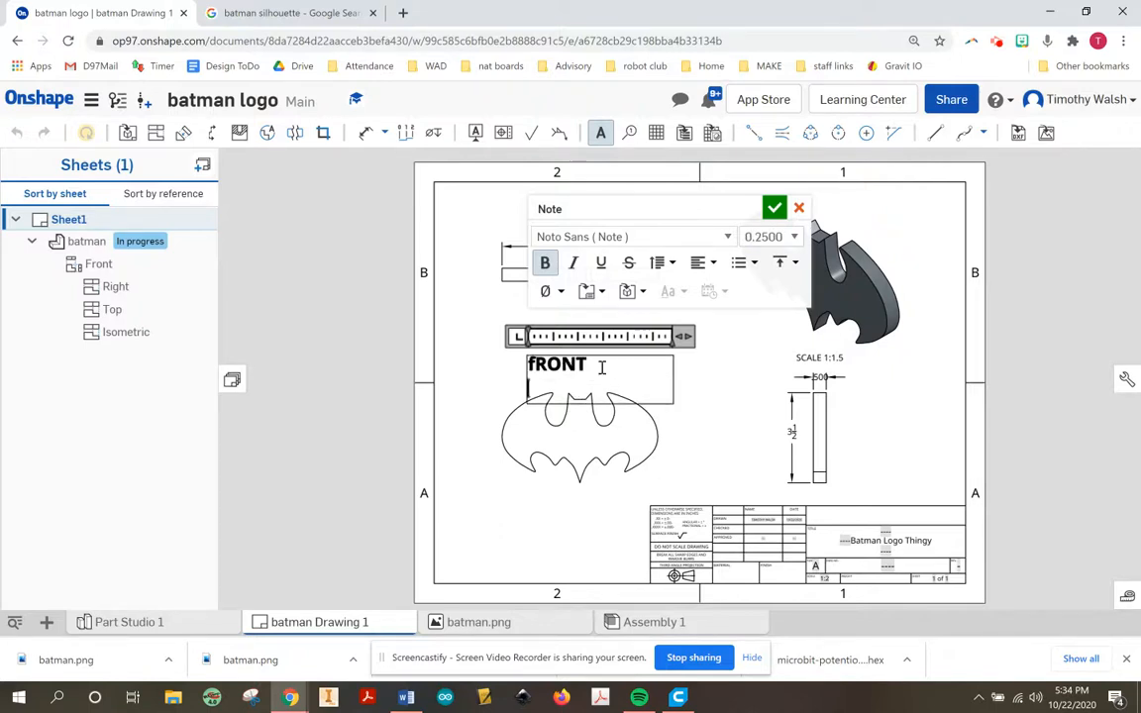
key(BackSpace)
key(BackSpace)
key(BackSpace)
text(F)
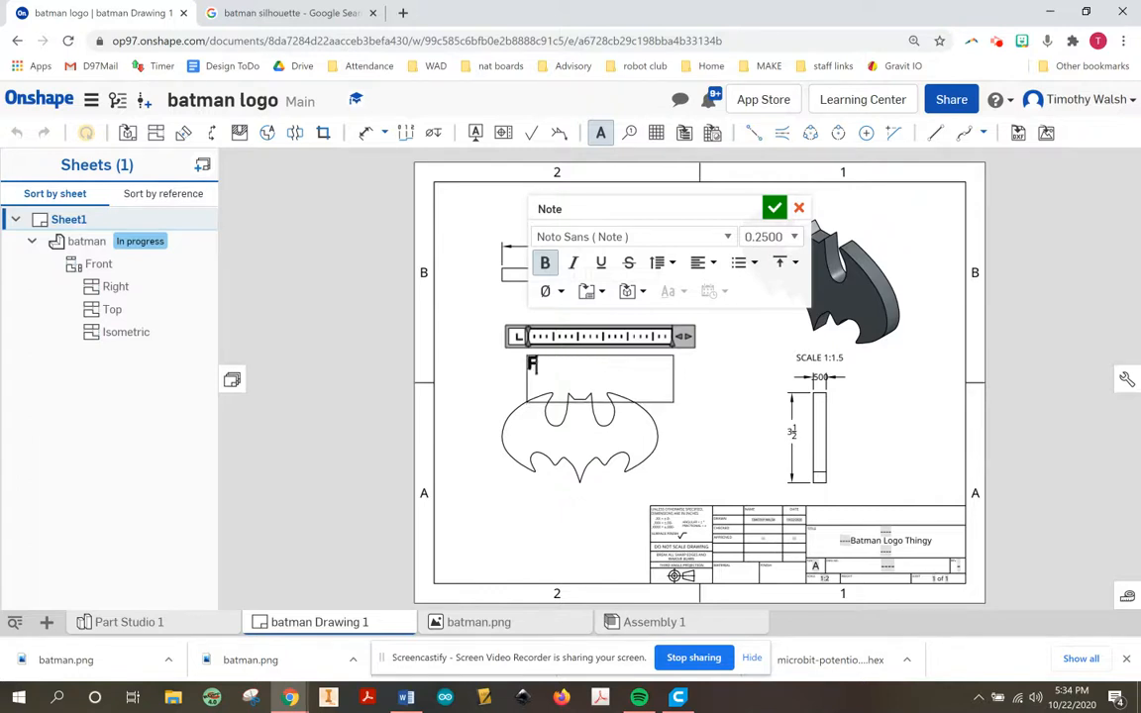
text(RONT)
key(Return)
click(773, 207)
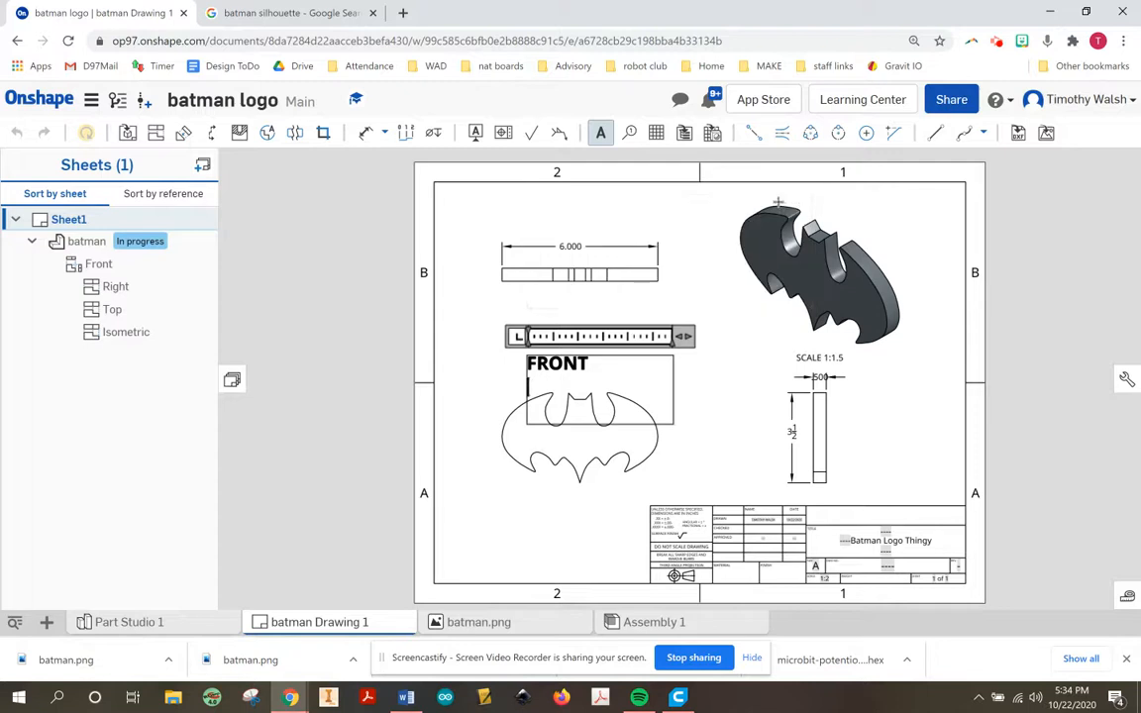